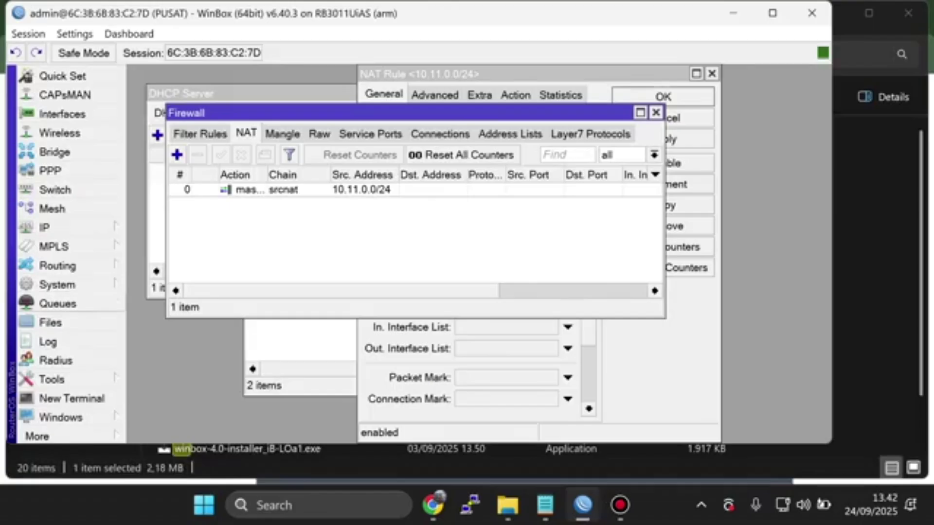
Step: Tick No Default Configuration and Do Not Backup in Reset Configuration, then decline the first reset prompt
{"action": "left_click", "coordinate": [57, 285]}
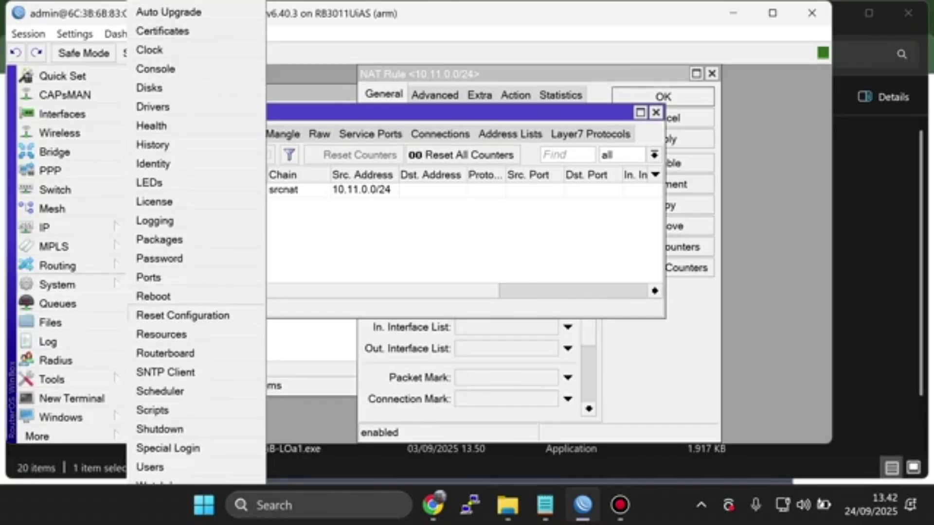
{"action": "left_click", "coordinate": [183, 315]}
{"action": "left_click", "coordinate": [442, 285]}
{"action": "left_click", "coordinate": [442, 307]}
{"action": "left_click", "coordinate": [442, 242]}
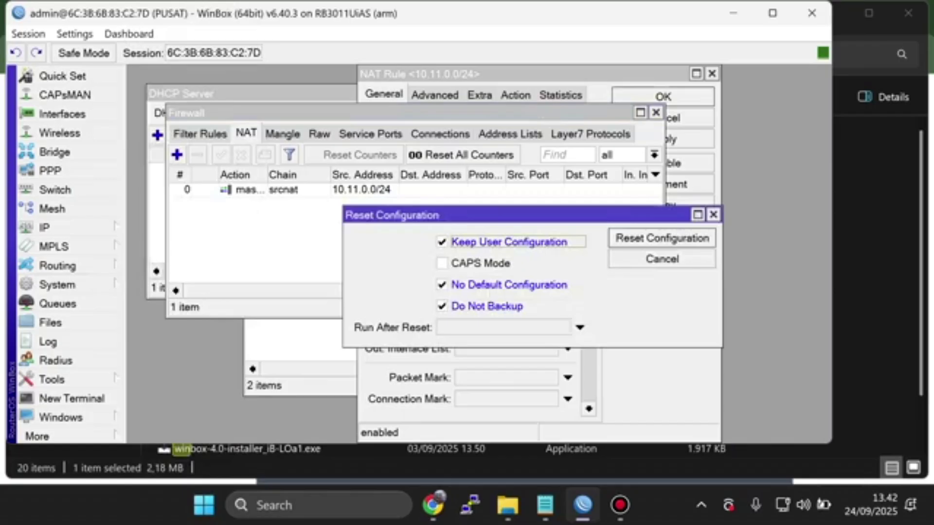
{"action": "left_click", "coordinate": [662, 238]}
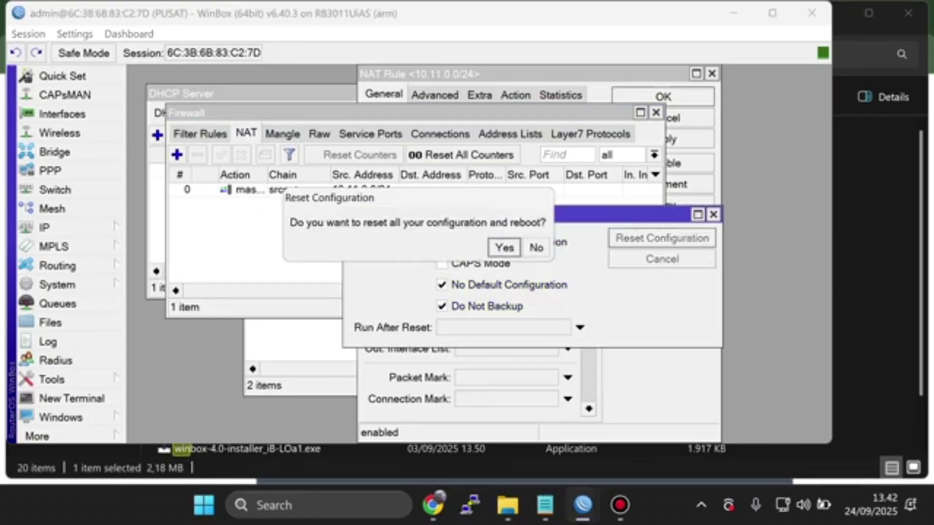
{"action": "left_click", "coordinate": [536, 248]}
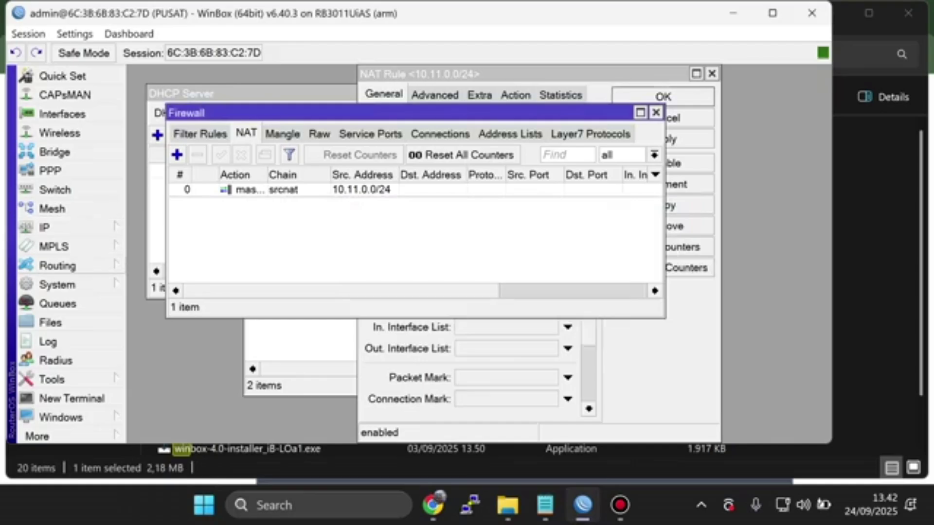
Step: Reset the router with Keep User Configuration unchecked and confirm the reboot
{"action": "left_click", "coordinate": [58, 285]}
{"action": "left_click", "coordinate": [182, 315]}
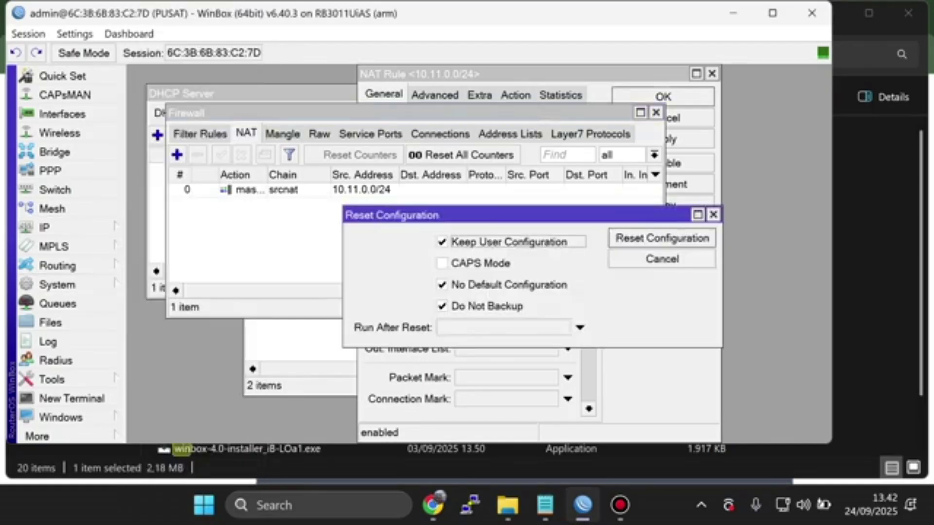
{"action": "left_click", "coordinate": [442, 242]}
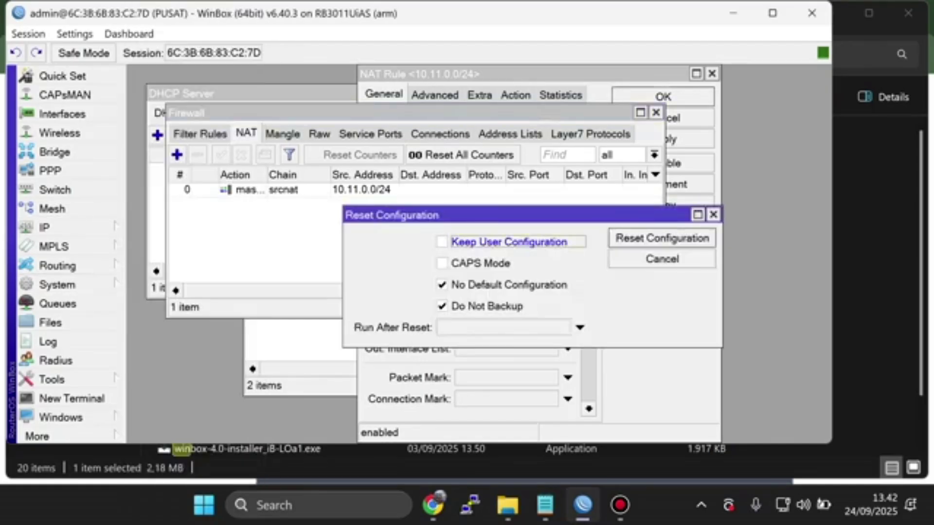
{"action": "left_click", "coordinate": [662, 238]}
{"action": "key", "text": "Return"}
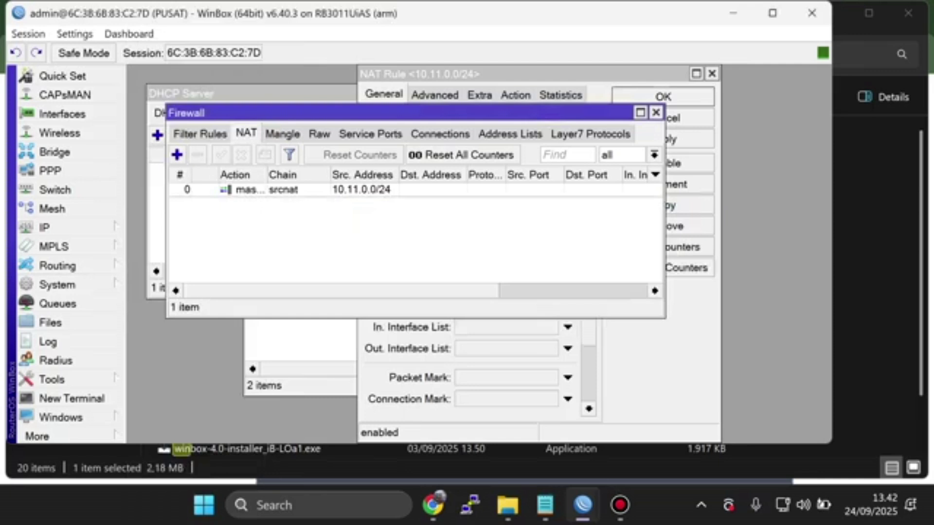
{"action": "left_click", "coordinate": [68, 436]}
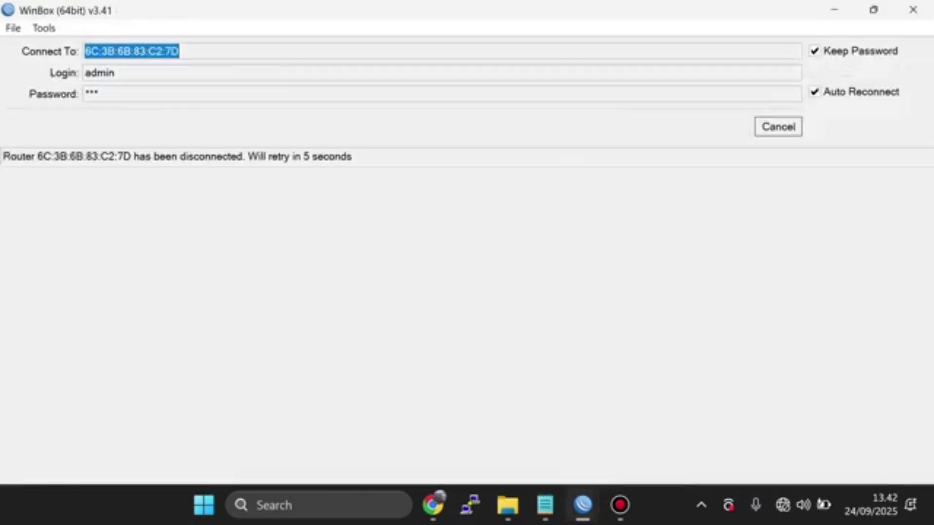
Step: Cancel the auto-reconnect and look through the Managed and Neighbors lists for the rebooted router
{"action": "left_click", "coordinate": [778, 126]}
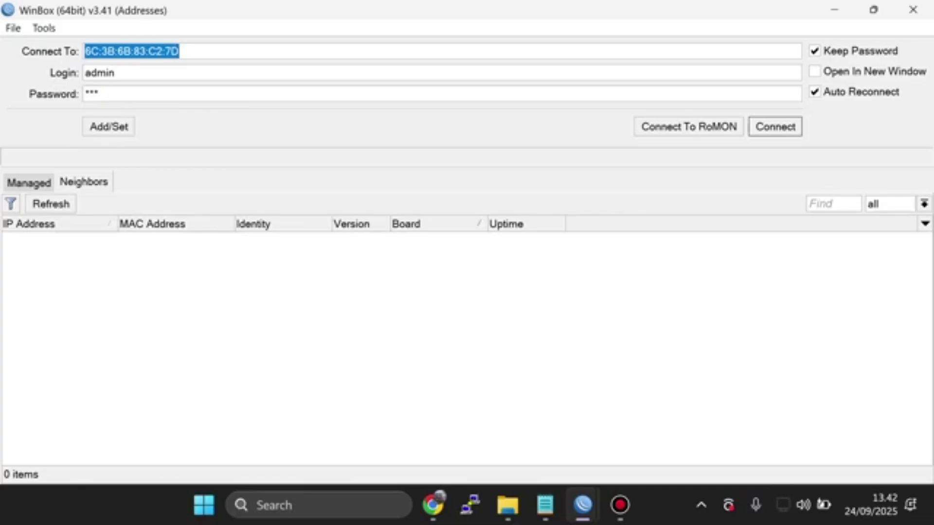
{"action": "left_click", "coordinate": [29, 183]}
{"action": "left_click", "coordinate": [84, 182]}
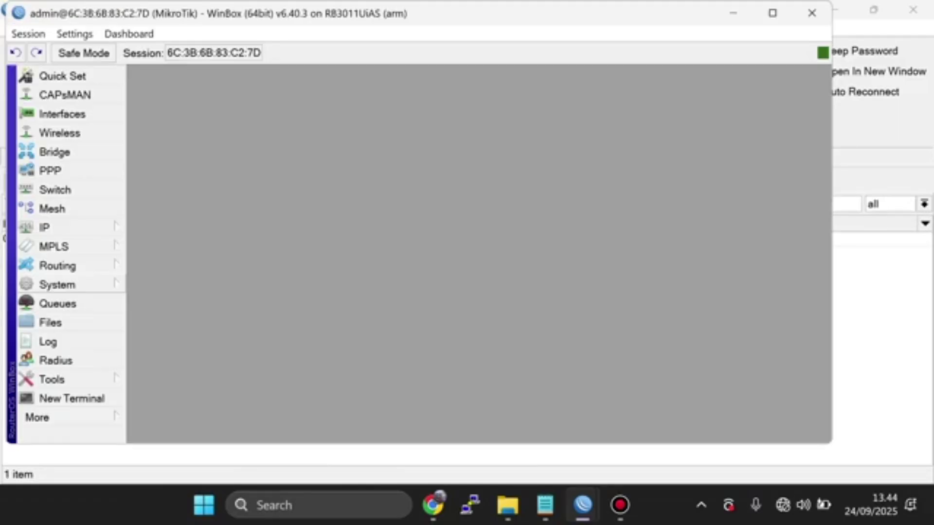
Step: Set the router identity to PUSAT
{"action": "left_click", "coordinate": [57, 285]}
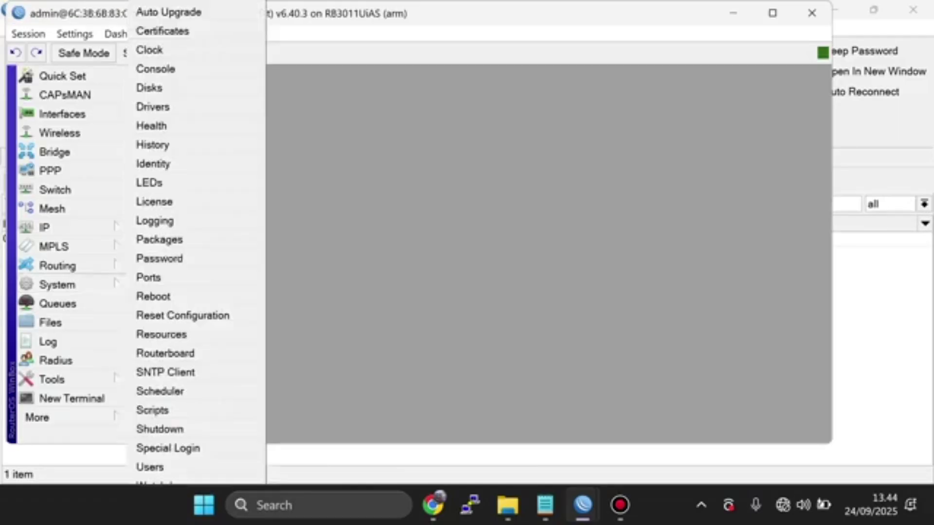
{"action": "left_click", "coordinate": [153, 164]}
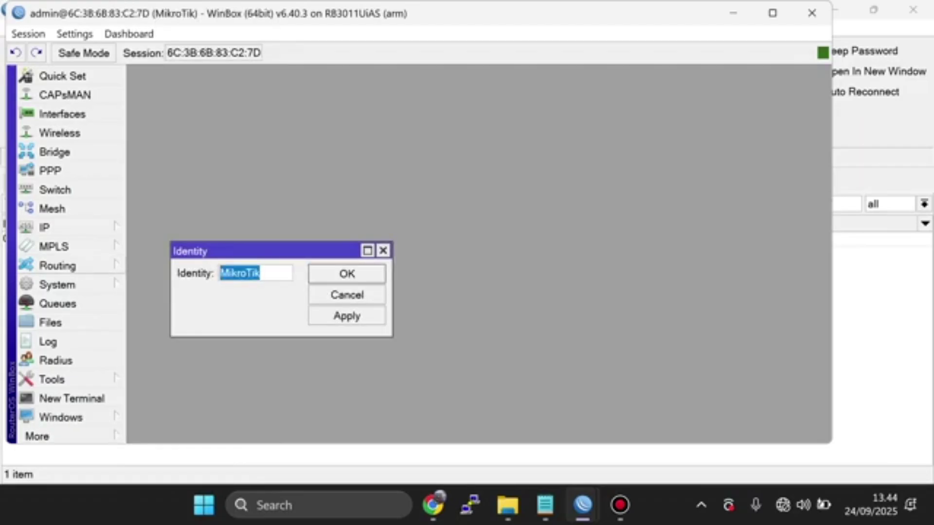
{"action": "type", "text": "PUSAT"}
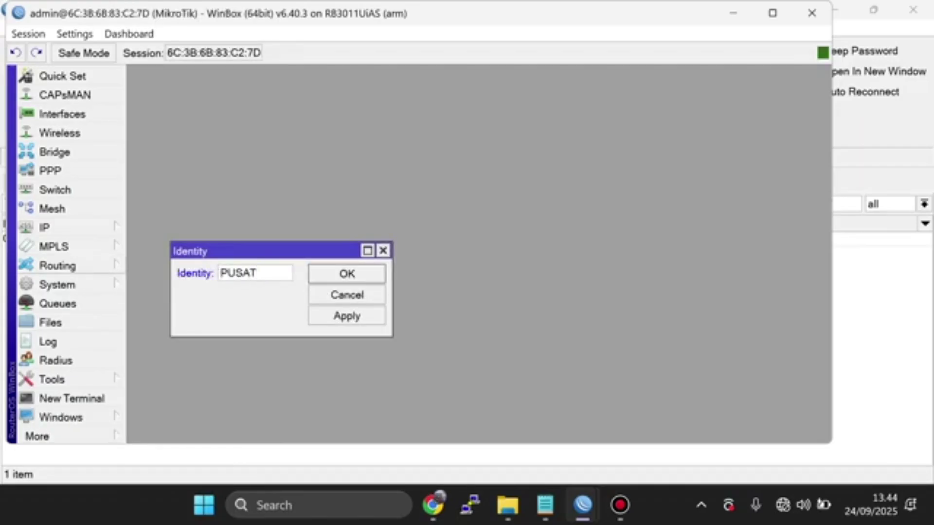
{"action": "left_click", "coordinate": [347, 316]}
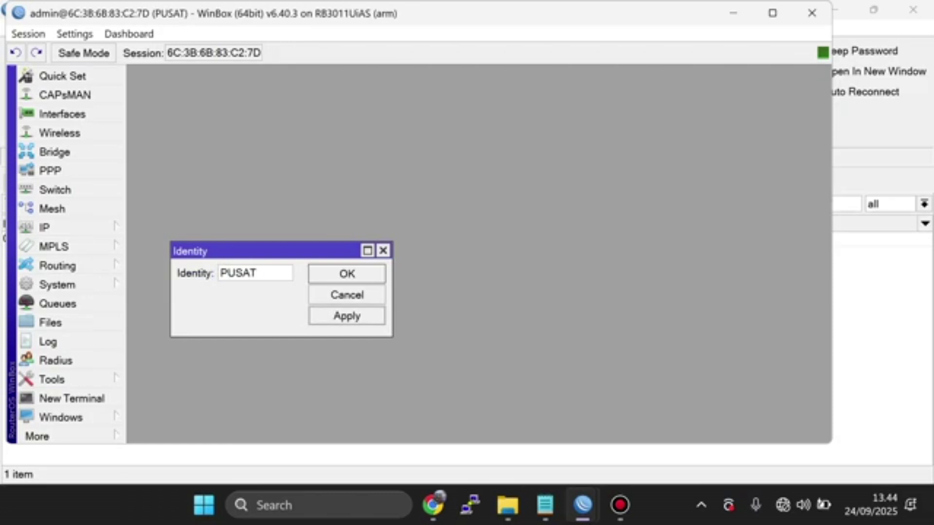
{"action": "left_click", "coordinate": [346, 274]}
Step: Change the admin password, entering the new password twice
{"action": "left_click", "coordinate": [57, 285]}
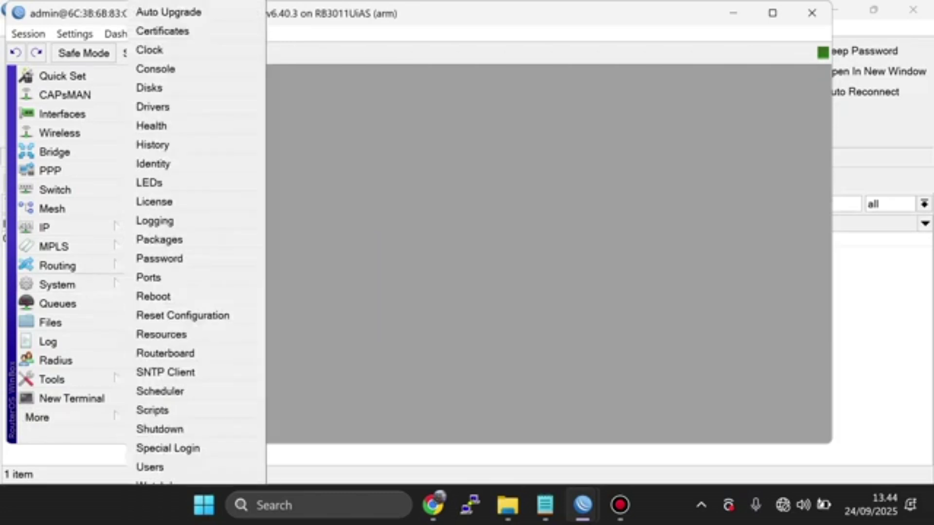
{"action": "left_click", "coordinate": [158, 258]}
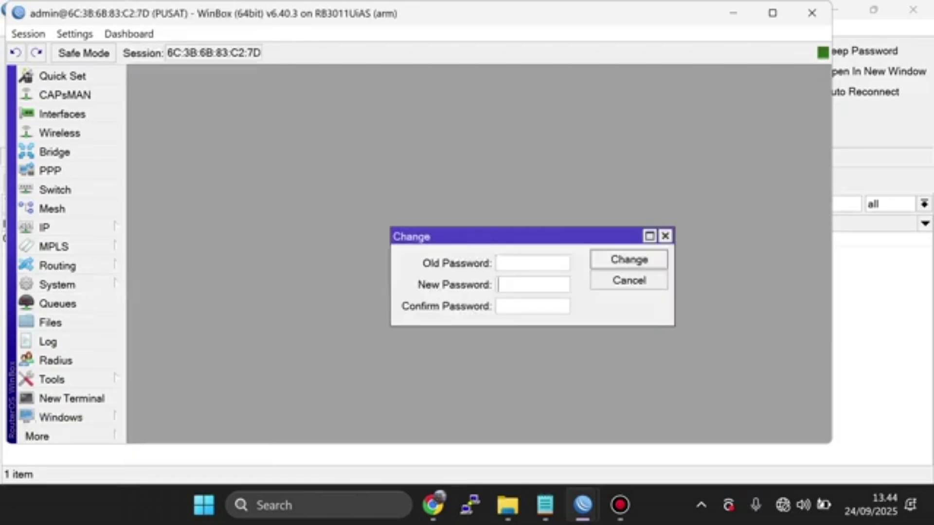
{"action": "type", "text": "***"}
{"action": "key", "text": "Tab"}
{"action": "type", "text": "***"}
{"action": "key", "text": "Return"}
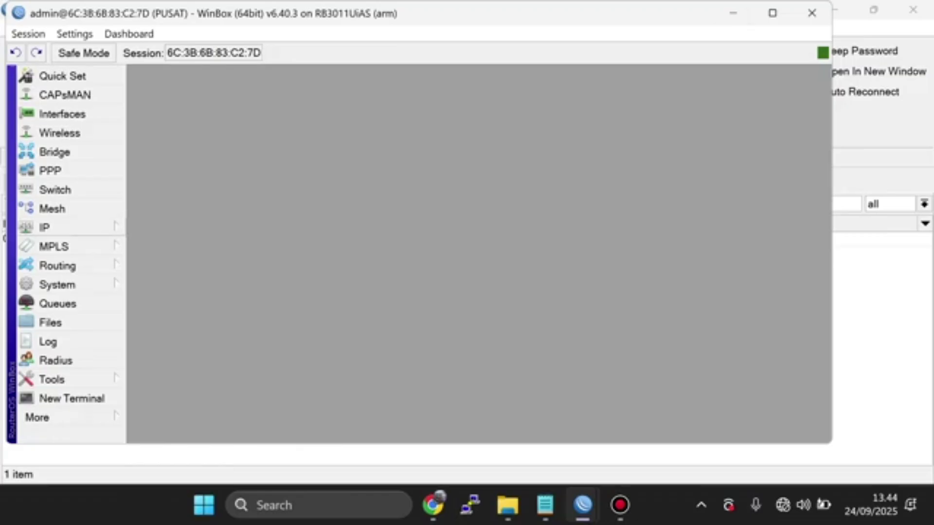
Step: Add a DHCP client on ether1 and enlarge the list to see its bound 192.168.4.x lease
{"action": "left_click", "coordinate": [53, 227]}
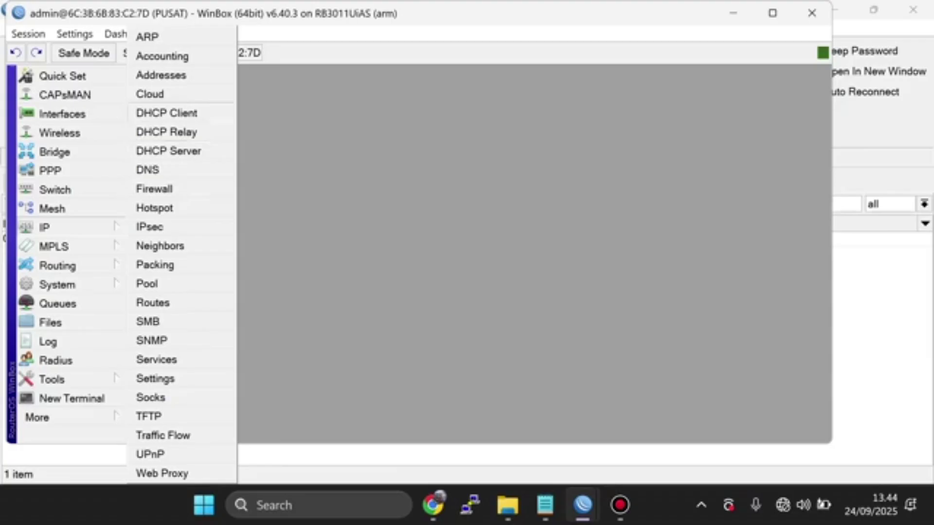
{"action": "left_click", "coordinate": [166, 113]}
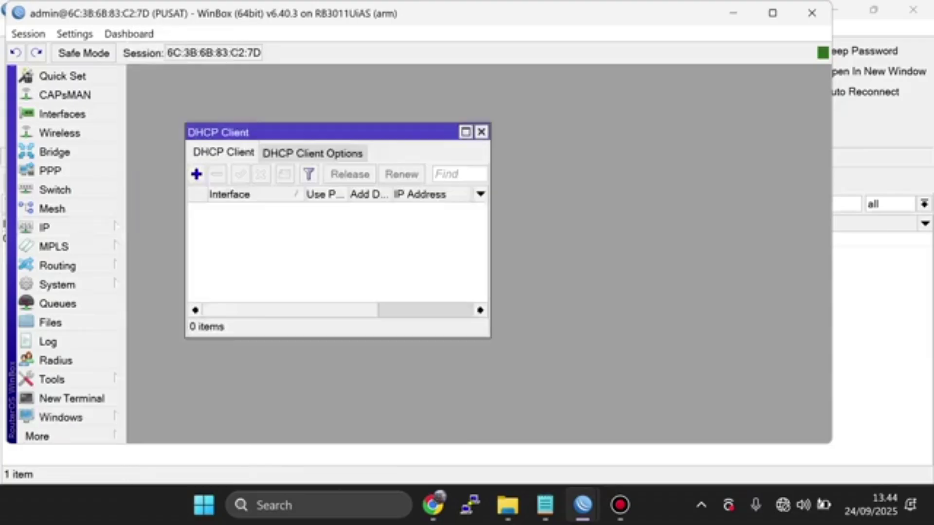
{"action": "left_click_drag", "start_coordinate": [301, 132], "coordinate": [368, 129]}
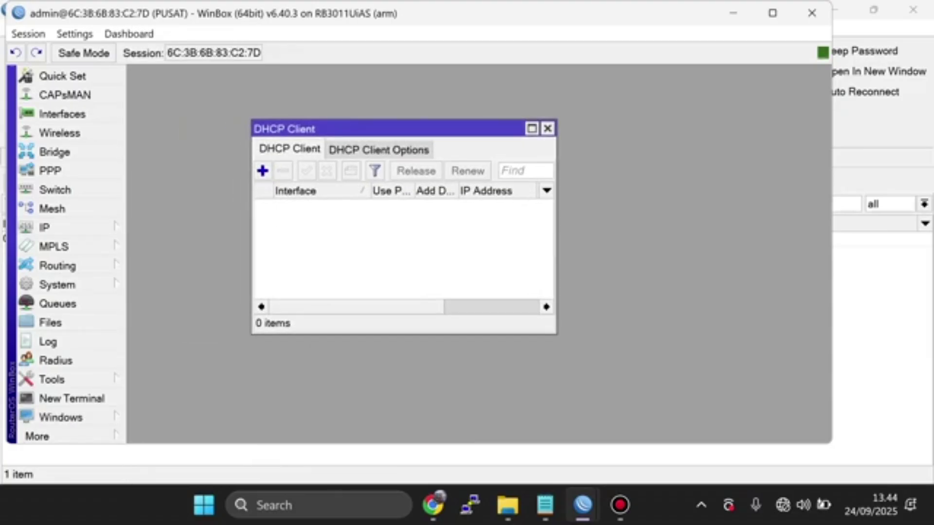
{"action": "left_click", "coordinate": [263, 171]}
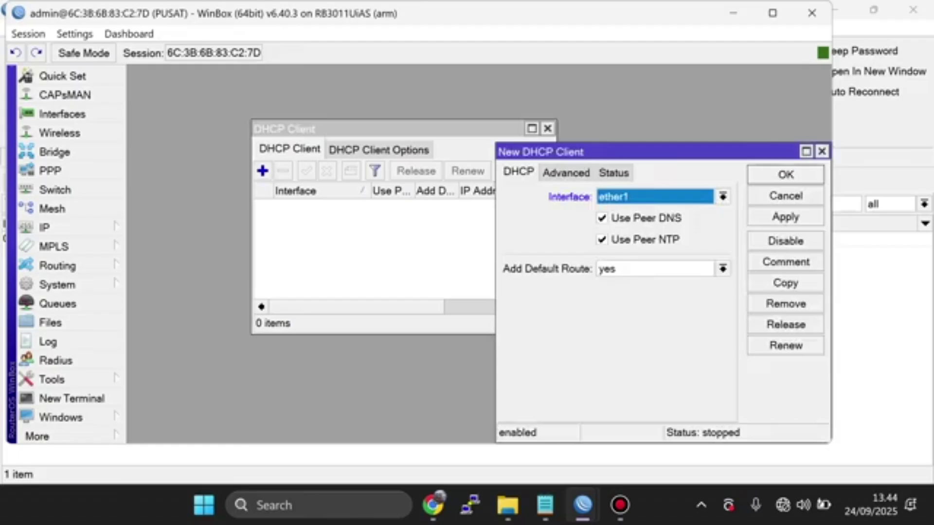
{"action": "key", "text": "Return"}
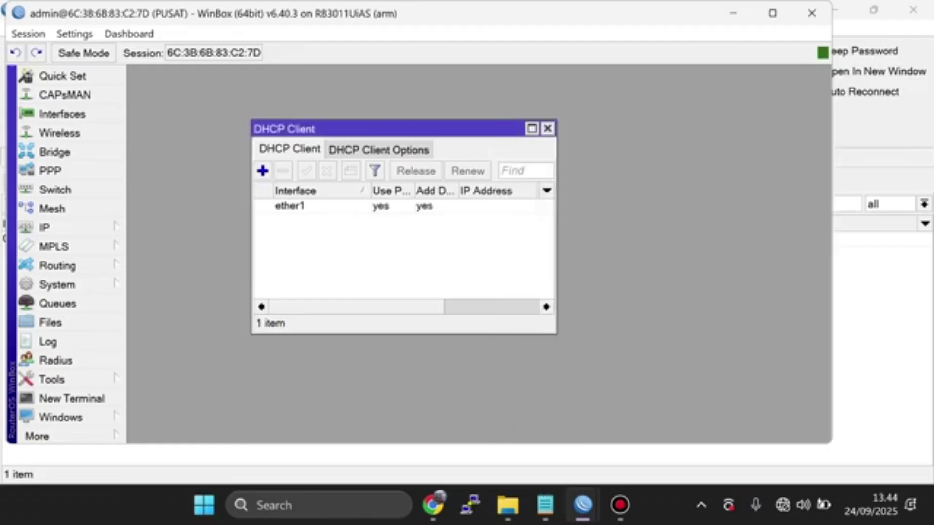
{"action": "left_click_drag", "start_coordinate": [556, 238], "coordinate": [799, 238]}
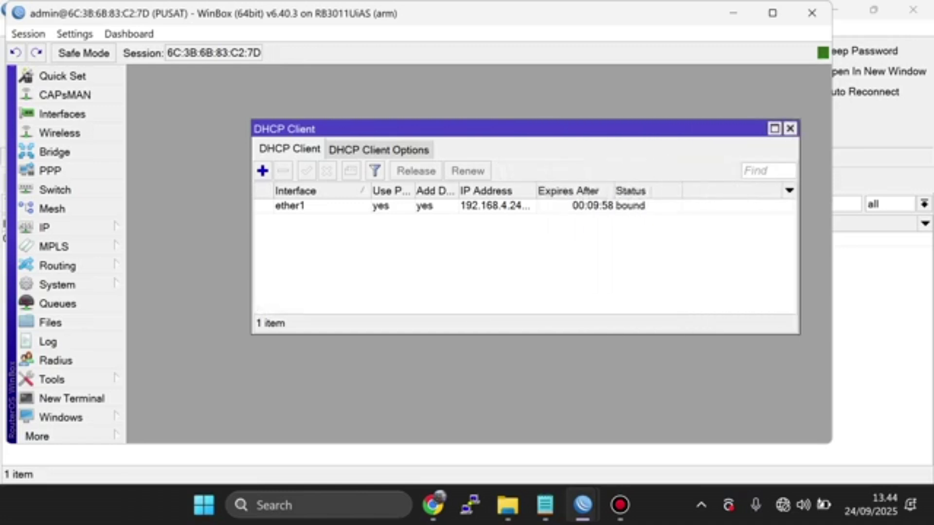
{"action": "left_click_drag", "start_coordinate": [545, 334], "coordinate": [545, 416]}
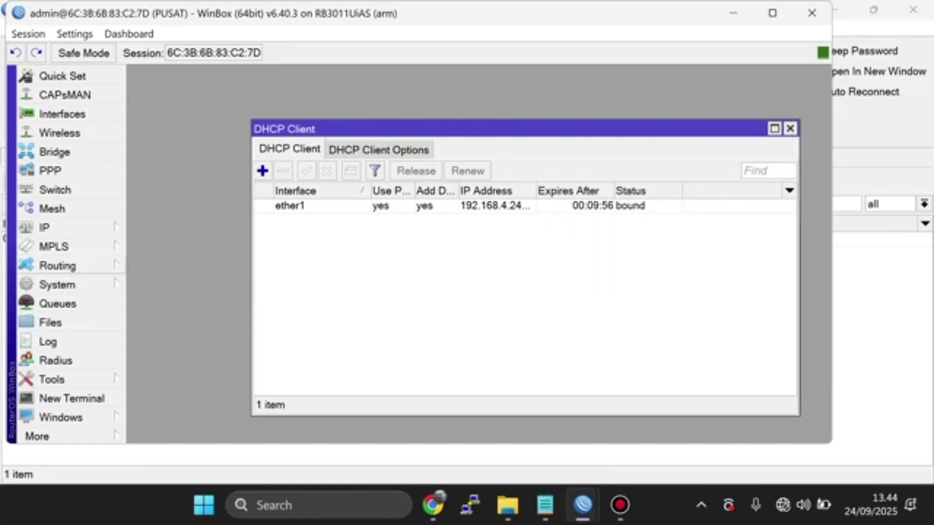
Step: Log in to a terminal as admin, ping cnn.com with 7/7 replies, then close it
{"action": "left_click", "coordinate": [72, 399]}
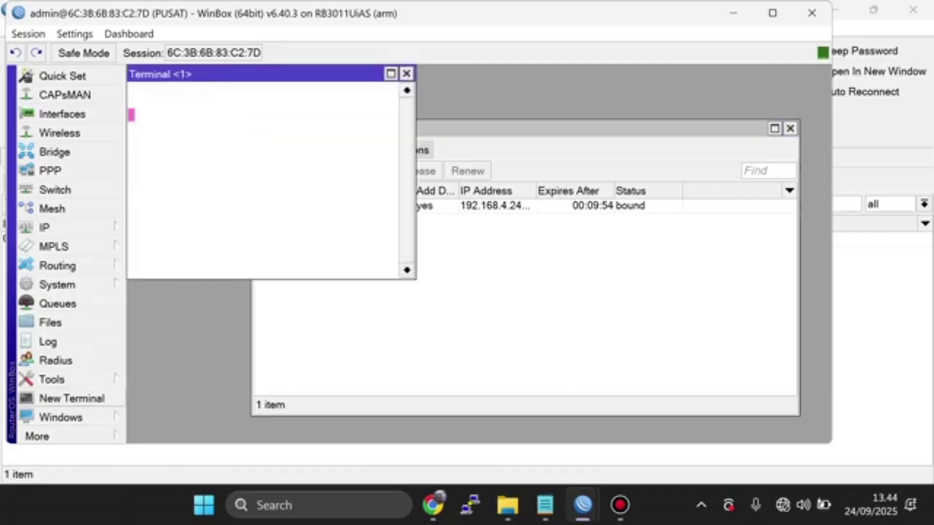
{"action": "type", "text": "admin"}
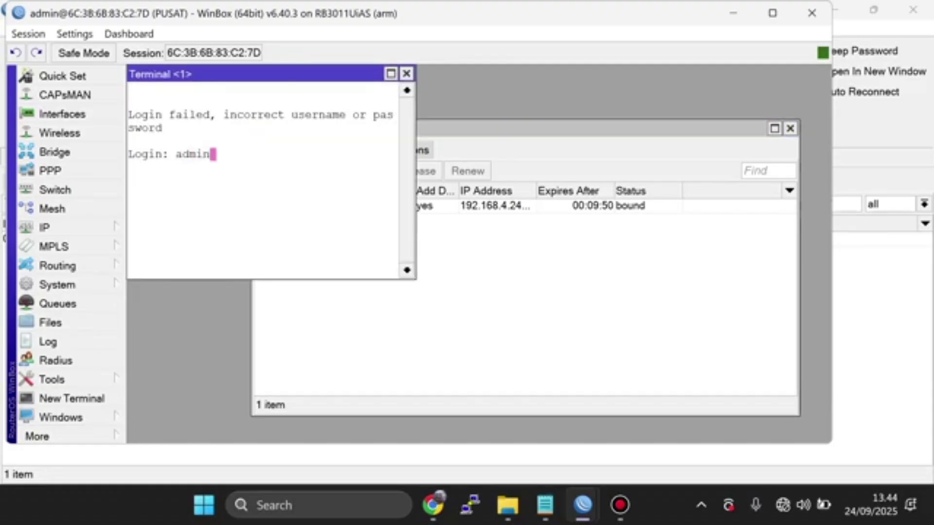
{"action": "key", "text": "Return"}
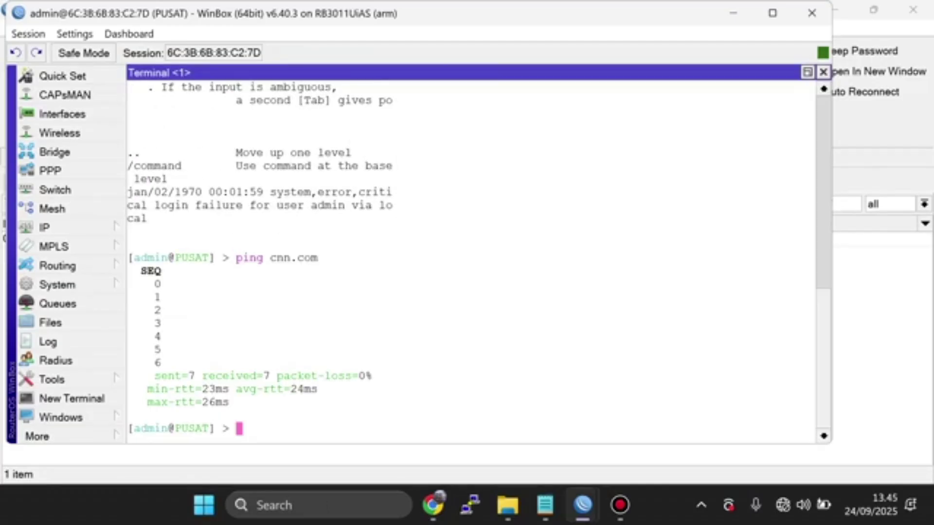
{"action": "key", "text": "Up"}
{"action": "key", "text": "Return"}
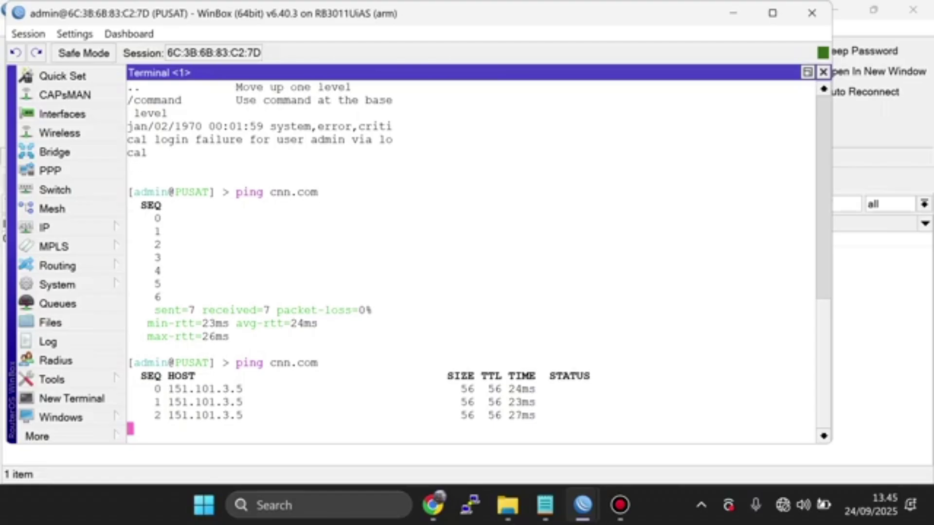
{"action": "left_click", "coordinate": [823, 73]}
{"action": "left_click_drag", "start_coordinate": [487, 129], "coordinate": [398, 136]}
Step: Check the ether1 DHCP address, then bring up the IP Addresses list
{"action": "left_click", "coordinate": [401, 213]}
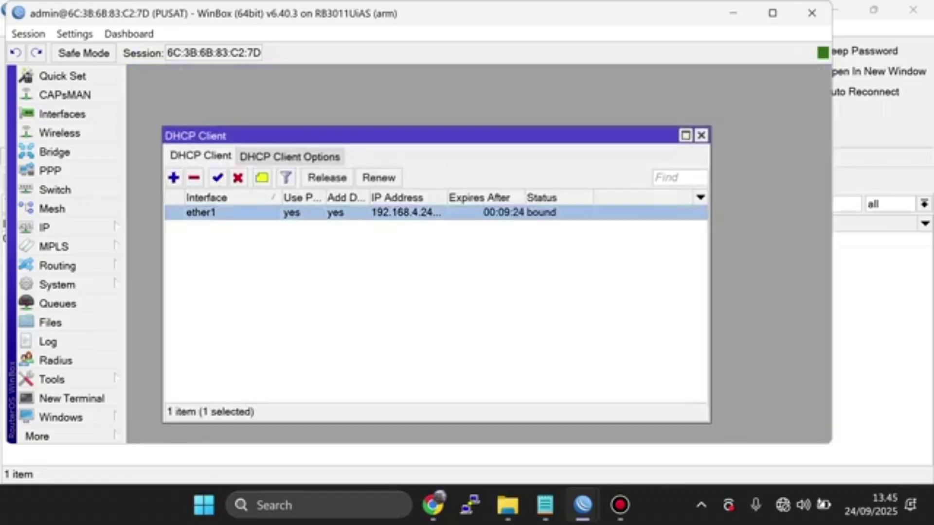
{"action": "left_click_drag", "start_coordinate": [446, 197], "coordinate": [481, 198]}
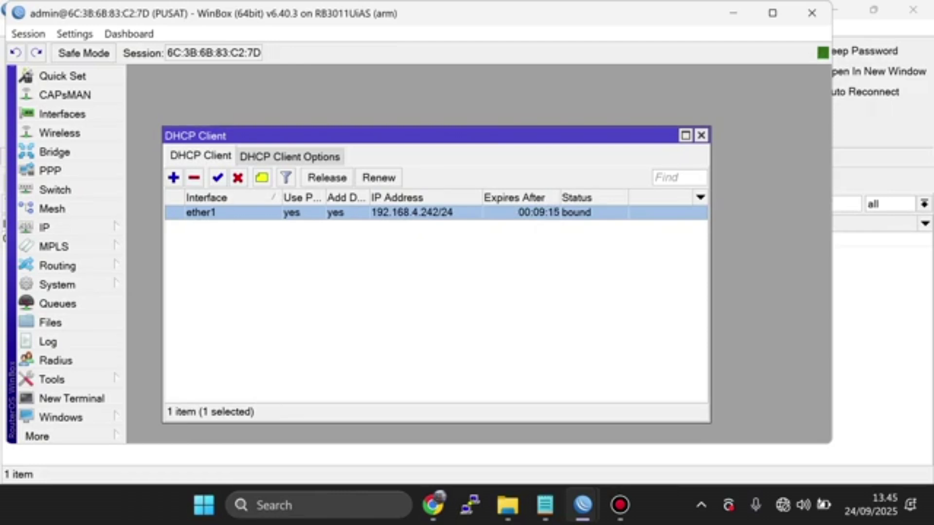
{"action": "left_click", "coordinate": [44, 227]}
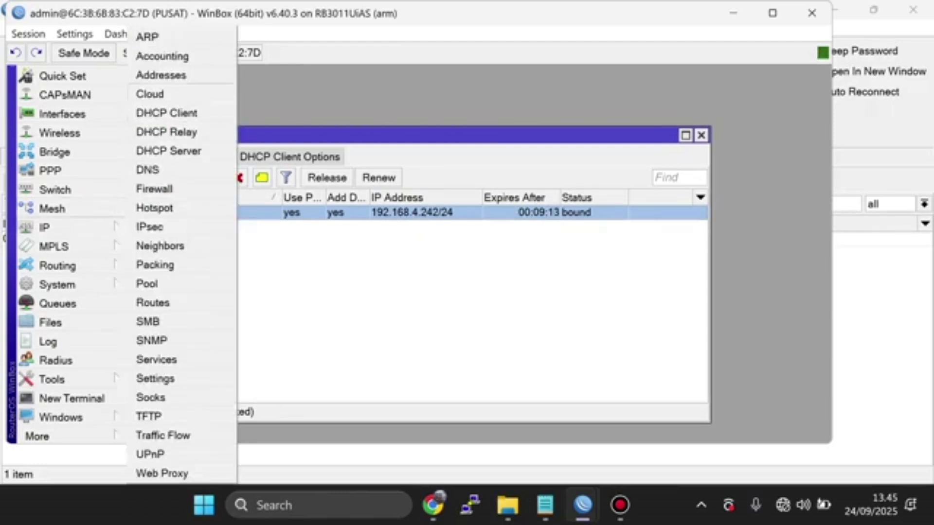
{"action": "left_click", "coordinate": [160, 75]}
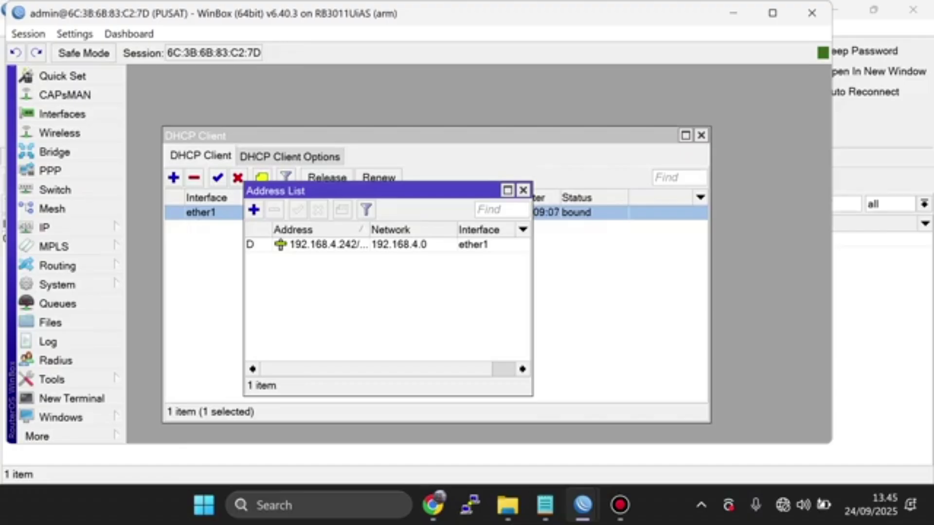
Step: Add address 192.168.2.1/24 on interface ether2 and save it
{"action": "left_click", "coordinate": [253, 210]}
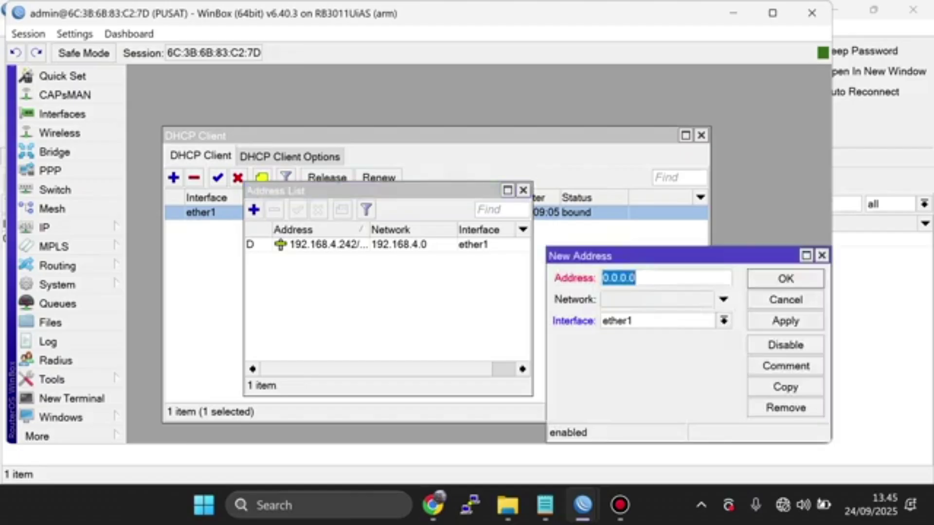
{"action": "double_click", "coordinate": [619, 277]}
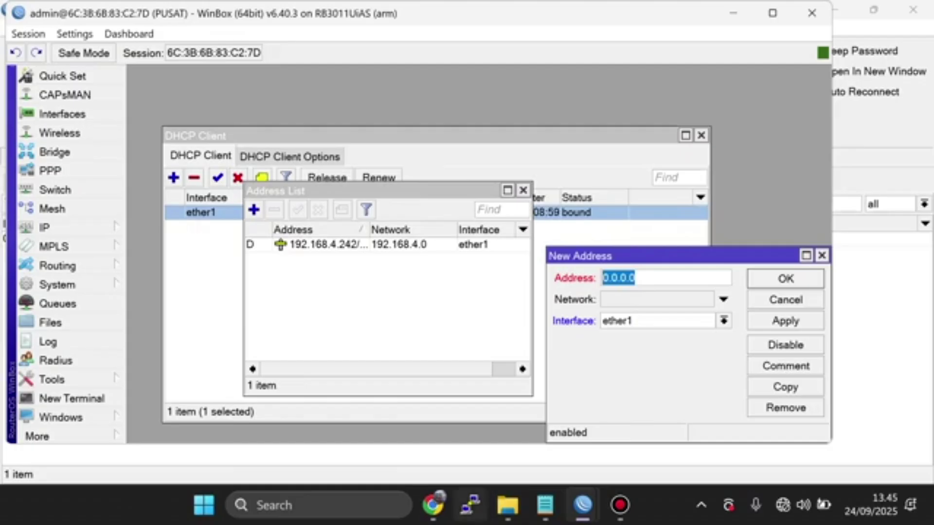
{"action": "type", "text": "192.168.2.1/24"}
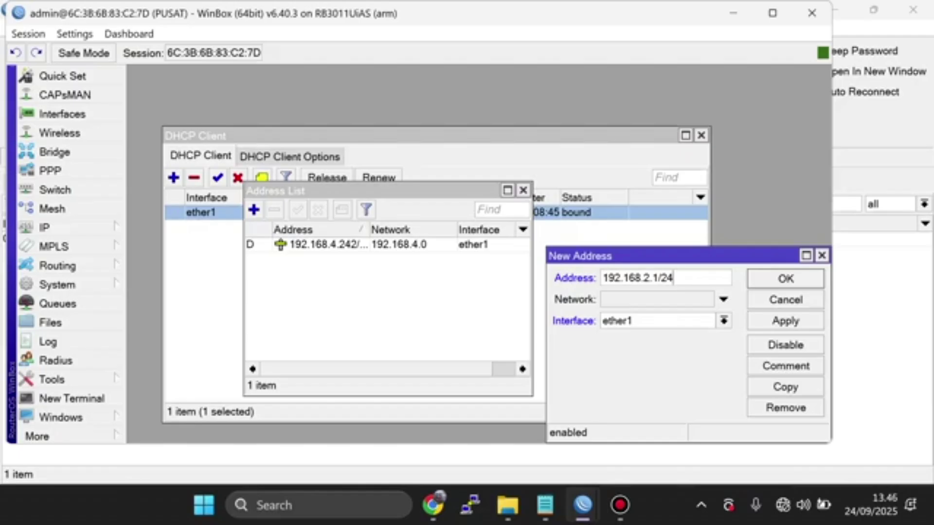
{"action": "left_click", "coordinate": [724, 321]}
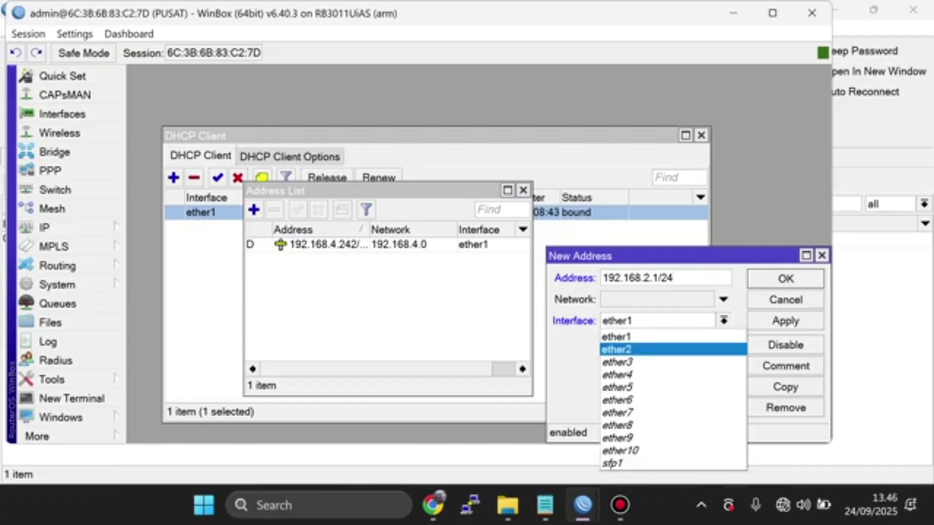
{"action": "left_click", "coordinate": [632, 350]}
{"action": "left_click", "coordinate": [785, 321]}
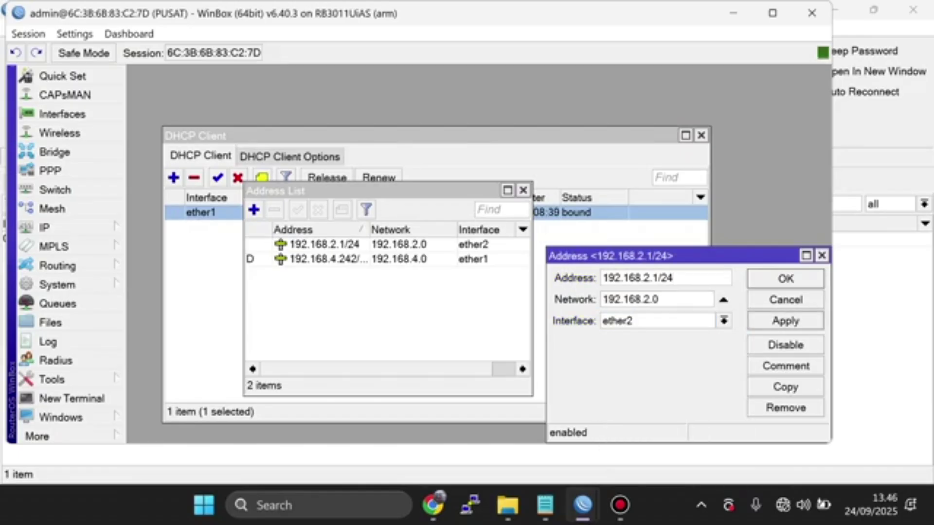
{"action": "left_click", "coordinate": [786, 279]}
{"action": "left_click", "coordinate": [329, 259]}
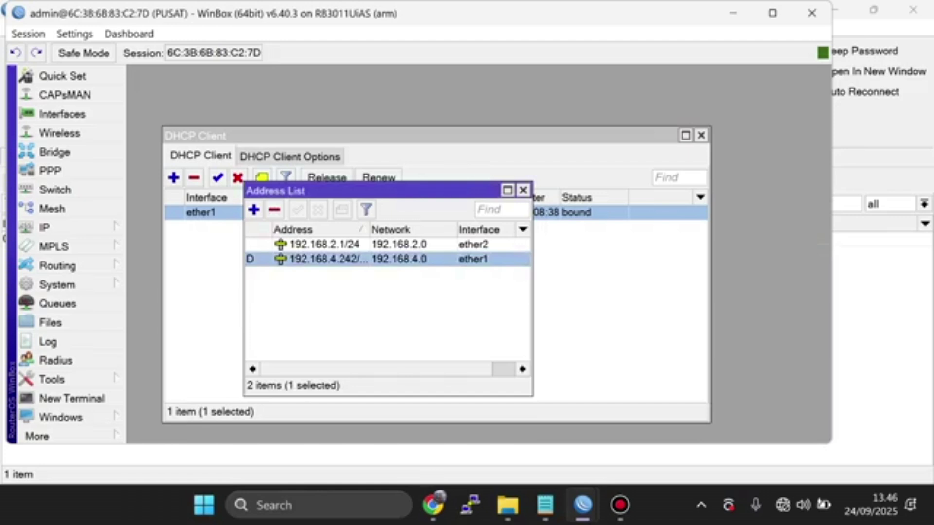
{"action": "left_click", "coordinate": [45, 227]}
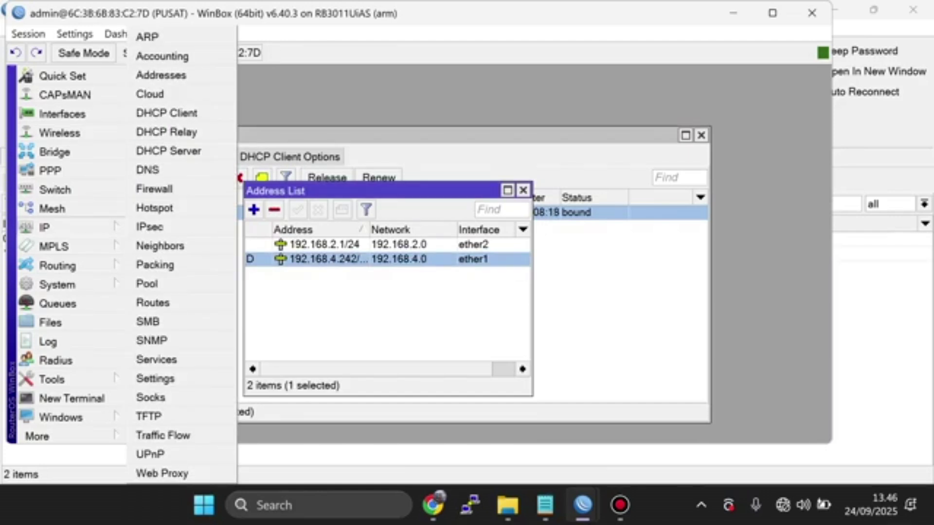
Step: Create a srcnat NAT rule: source 192.168.2.0/24, out interface ether1, action masquerade
{"action": "left_click", "coordinate": [155, 189]}
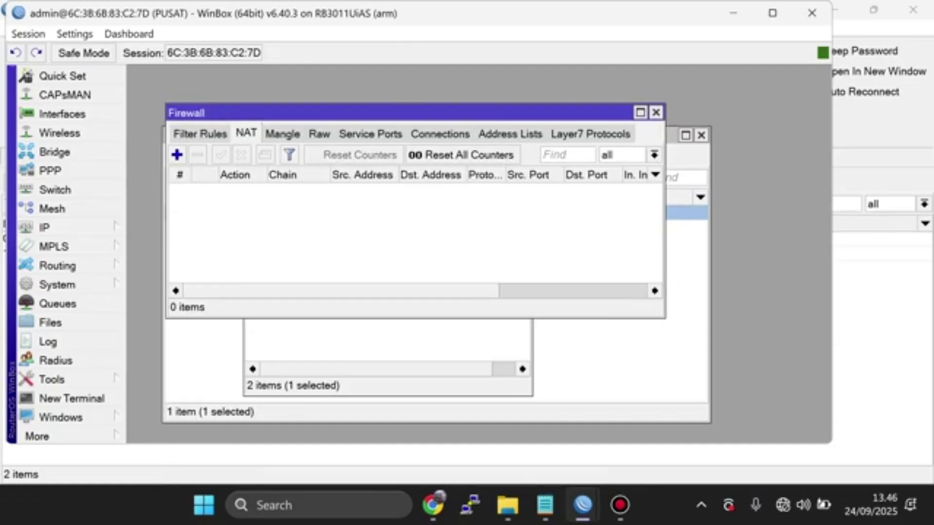
{"action": "left_click", "coordinate": [177, 155]}
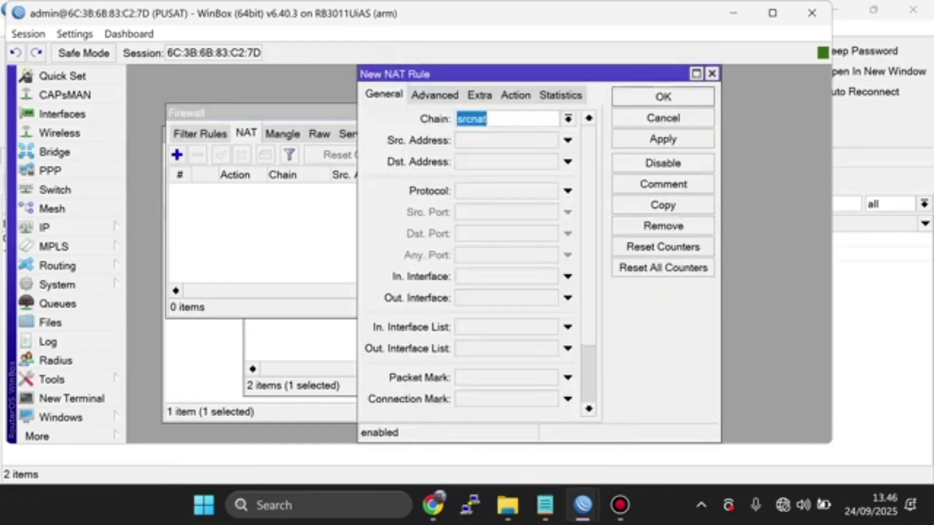
{"action": "left_click", "coordinate": [567, 140]}
{"action": "type", "text": "192.168.2.1/24"}
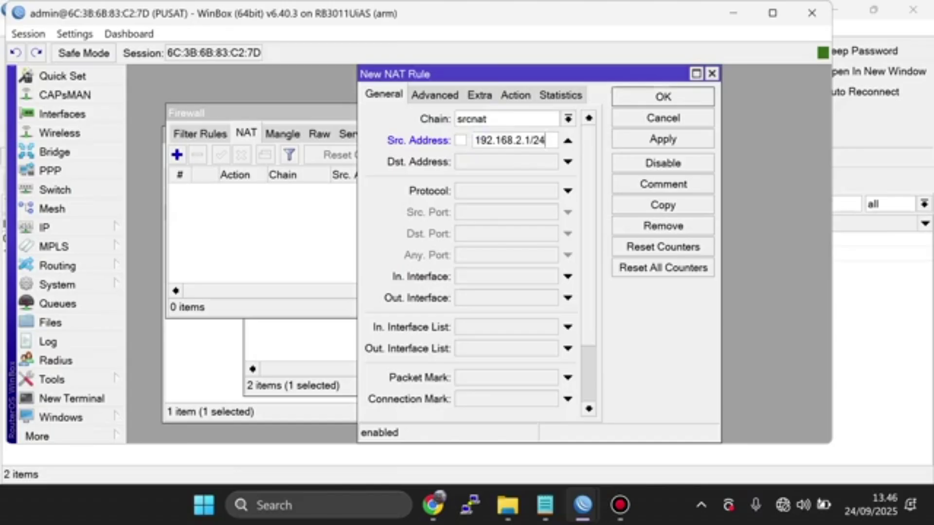
{"action": "left_click", "coordinate": [531, 141]}
{"action": "key", "text": "BackSpace"}
{"action": "type", "text": "0"}
{"action": "left_click", "coordinate": [567, 297]}
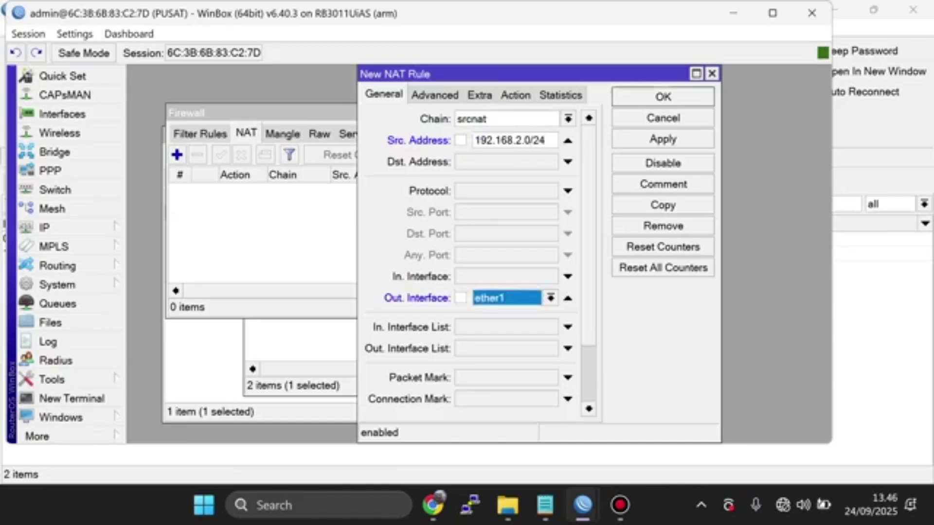
{"action": "left_click", "coordinate": [516, 95]}
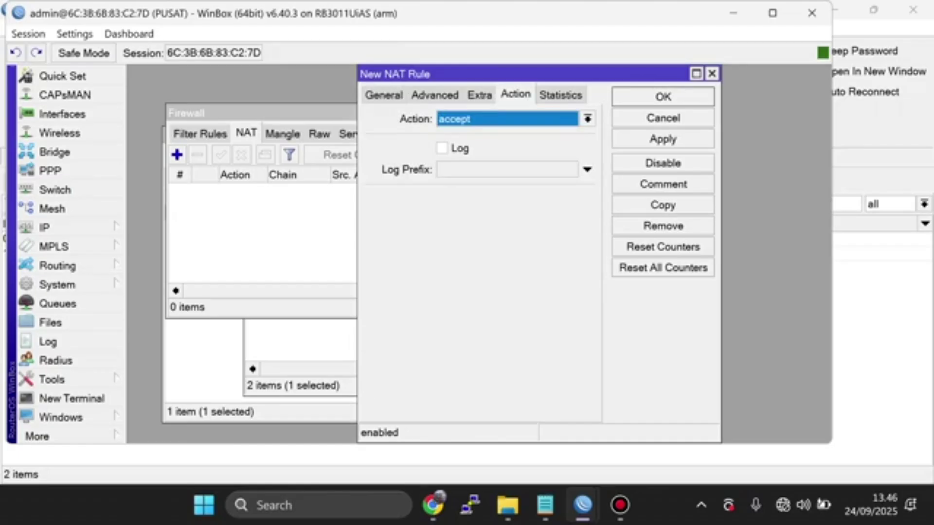
{"action": "left_click", "coordinate": [588, 119]}
{"action": "left_click", "coordinate": [467, 210]}
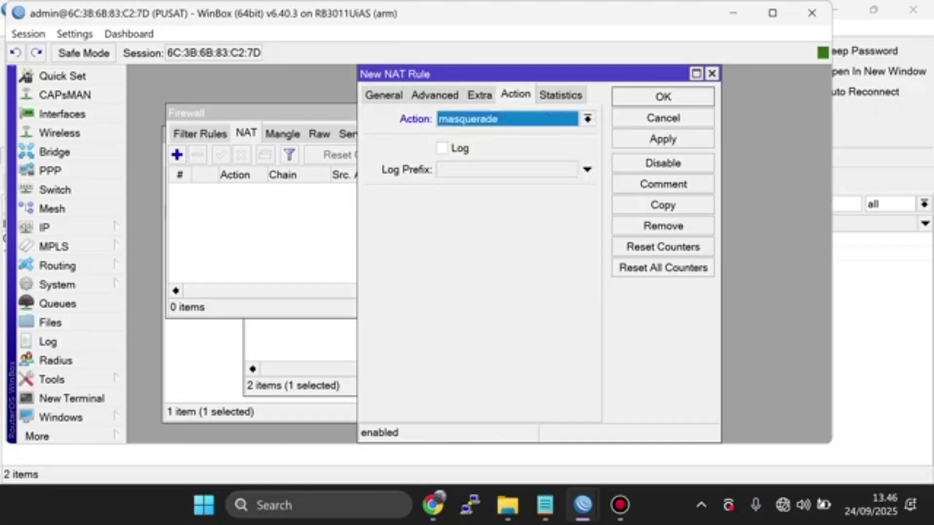
{"action": "key", "text": "Return"}
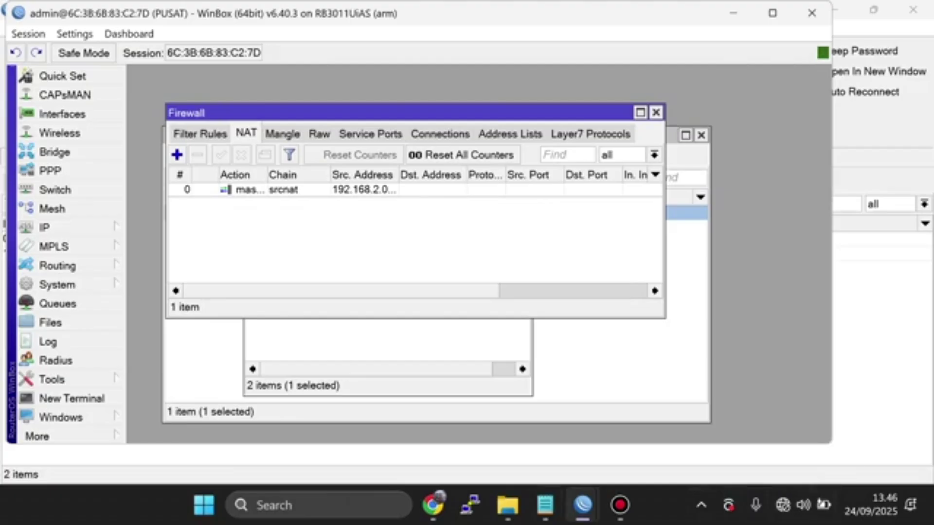
Step: Close WinBox and bring up the Ethernet adapter's IPv4 properties via ncpa.cpl
{"action": "left_click", "coordinate": [733, 13]}
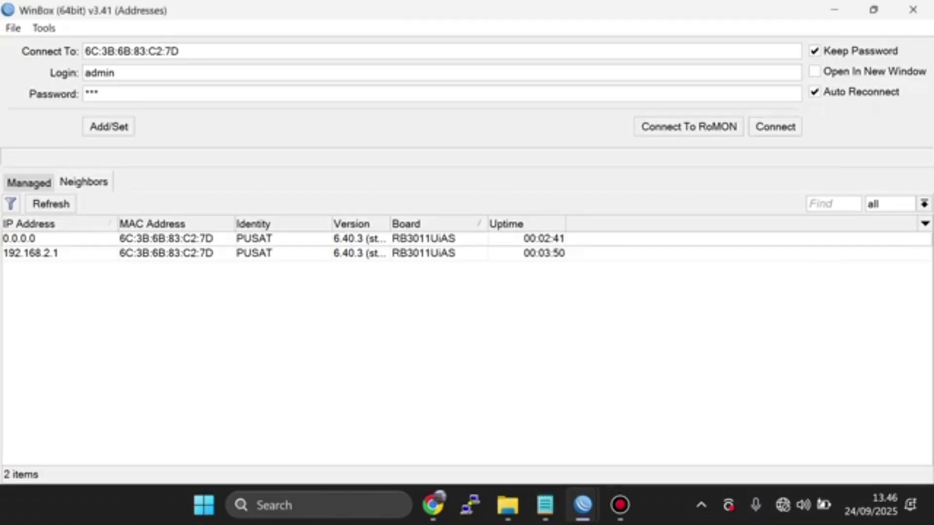
{"action": "key", "text": "super+r"}
{"action": "type", "text": "ncpa.cpl"}
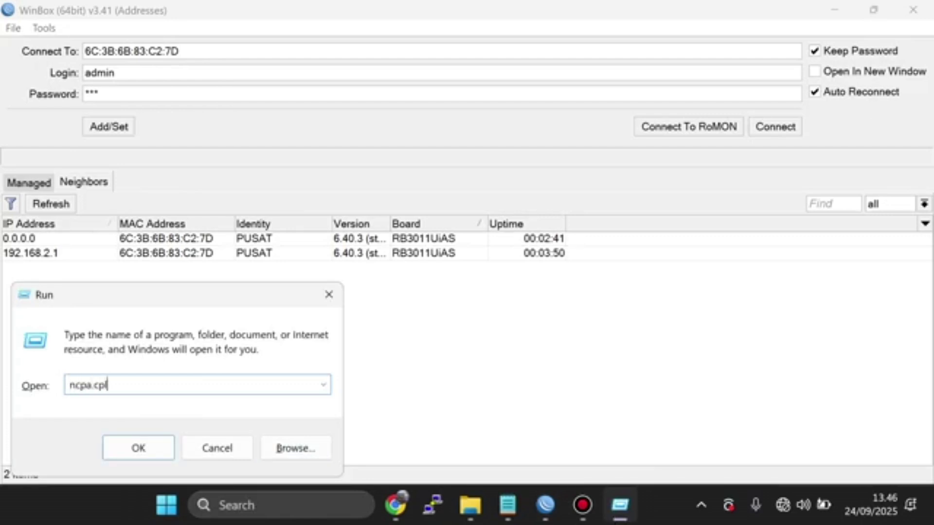
{"action": "key", "text": "Return"}
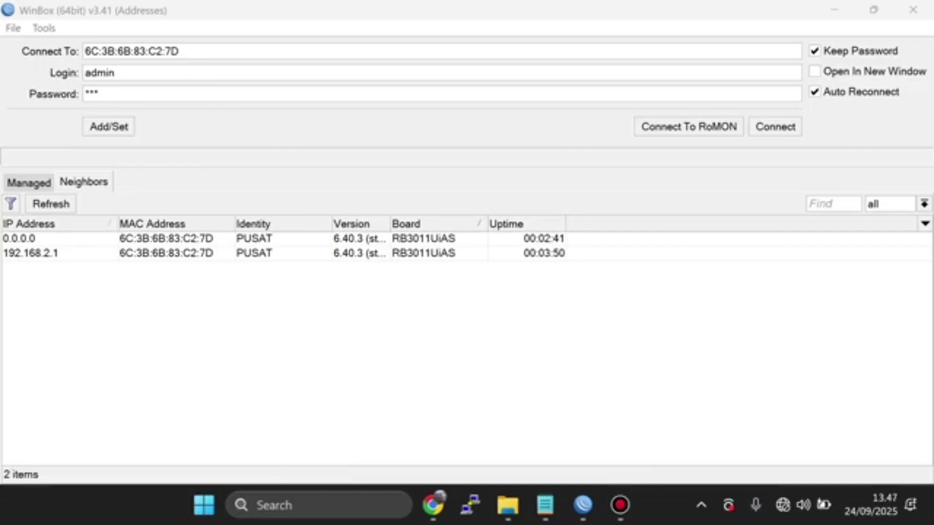
{"action": "mouse_move", "coordinate": [545, 505]}
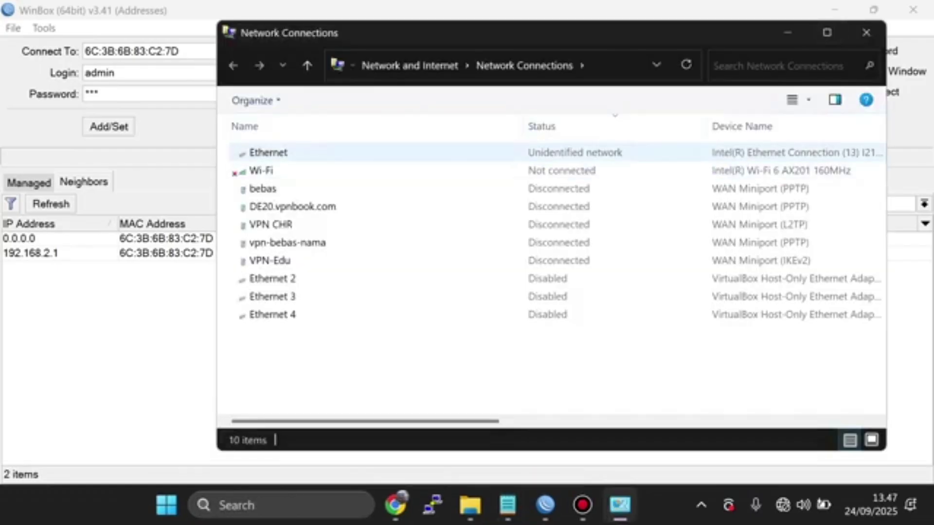
{"action": "left_click", "coordinate": [268, 152]}
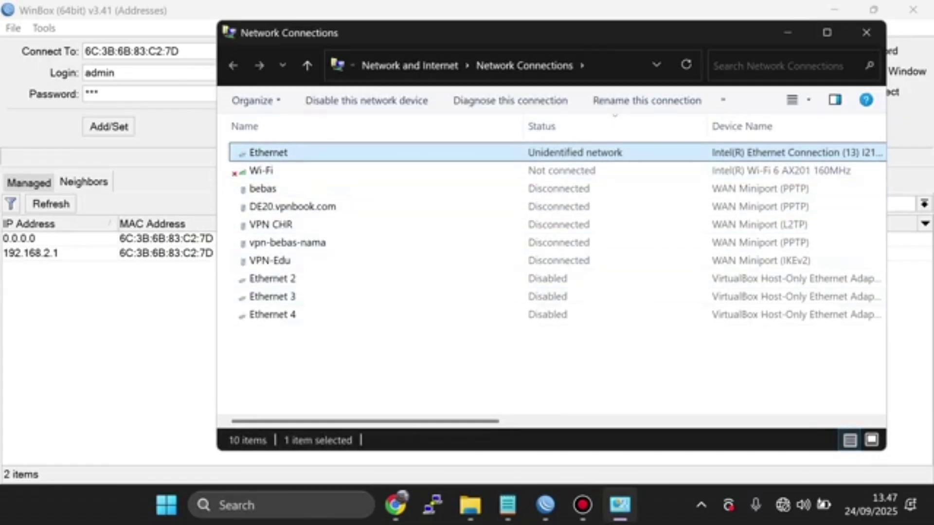
{"action": "double_click", "coordinate": [268, 153]}
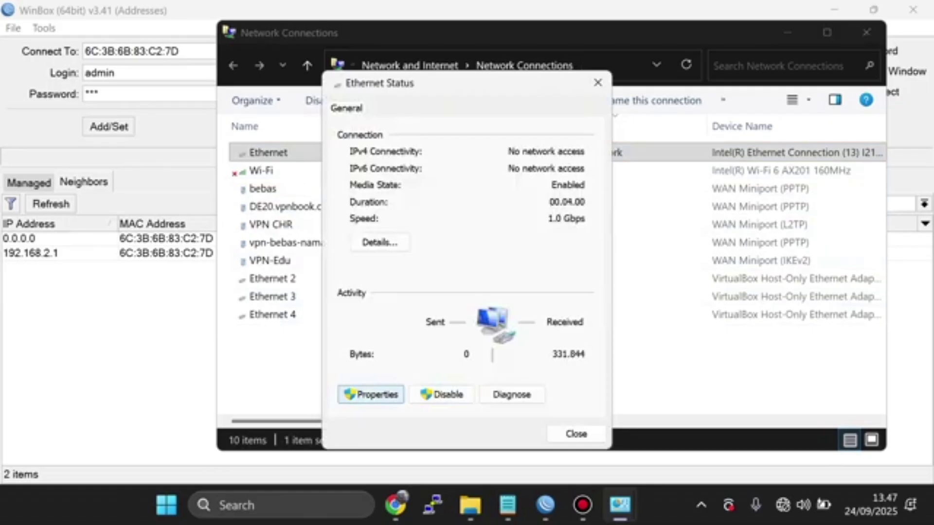
{"action": "left_click", "coordinate": [371, 394]}
{"action": "left_click", "coordinate": [452, 272]}
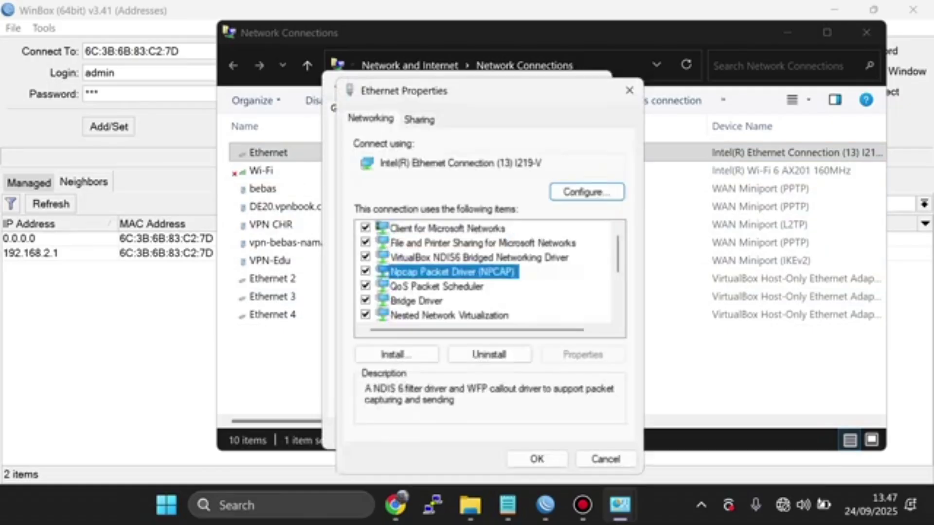
{"action": "scroll", "coordinate": [453, 272], "scroll_direction": "down", "scroll_amount": 1}
{"action": "double_click", "coordinate": [457, 286]}
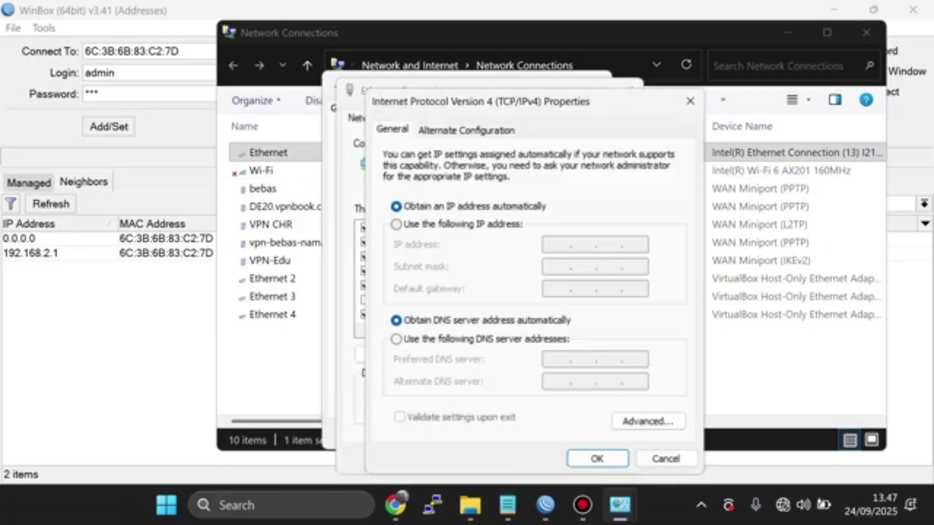
Step: Set static IP 192.168.2.34, mask 255.255.255.0, gateway 192.168.2.1 and DNS 8.8.8.8
{"action": "left_click", "coordinate": [396, 224]}
{"action": "left_click", "coordinate": [583, 244]}
{"action": "type", "text": "192 . 168 . "}
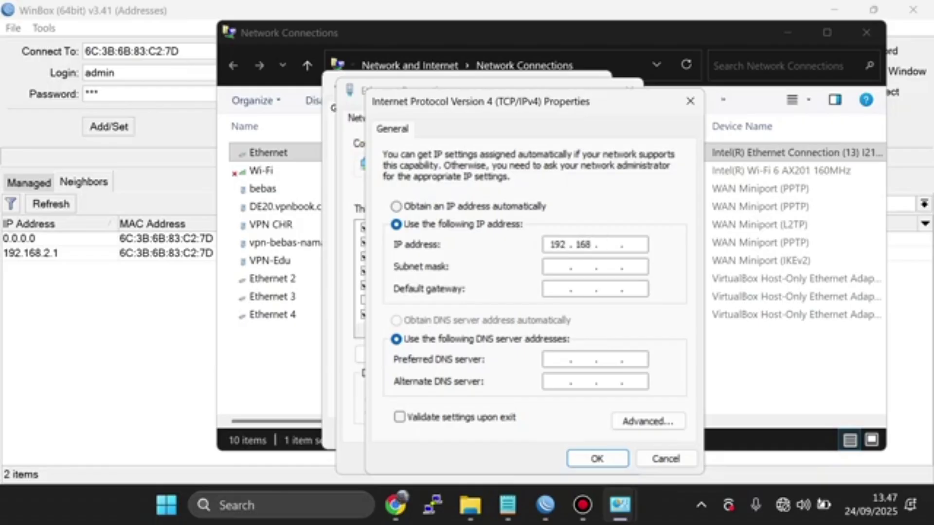
{"action": "type", "text": "2 ."}
{"action": "left_click", "coordinate": [558, 289]}
{"action": "type", "text": "192 . 168 . 2 . 1"}
{"action": "left_click", "coordinate": [635, 245]}
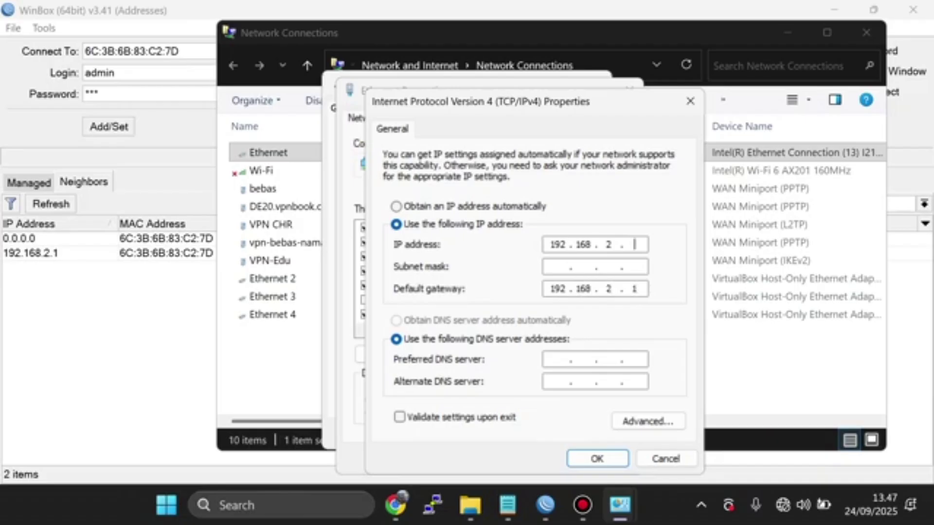
{"action": "type", "text": "34"}
{"action": "left_click", "coordinate": [552, 267]}
{"action": "left_click", "coordinate": [557, 359]}
{"action": "type", "text": "8.8.8."}
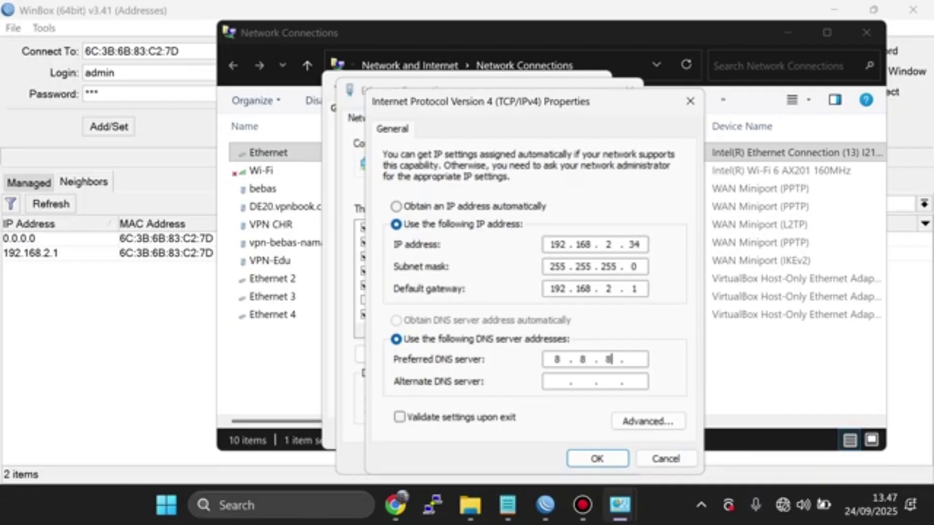
{"action": "type", "text": "8"}
{"action": "key", "text": "Return"}
{"action": "key", "text": "Return"}
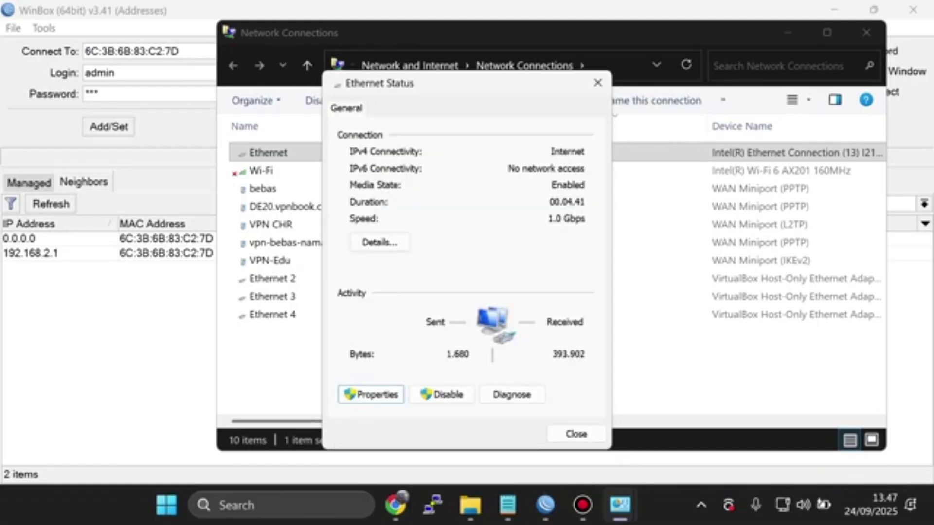
Step: Search Google for 'ayam goreng' in a new Chrome tab
{"action": "mouse_move", "coordinate": [395, 506]}
{"action": "left_click", "coordinate": [483, 426]}
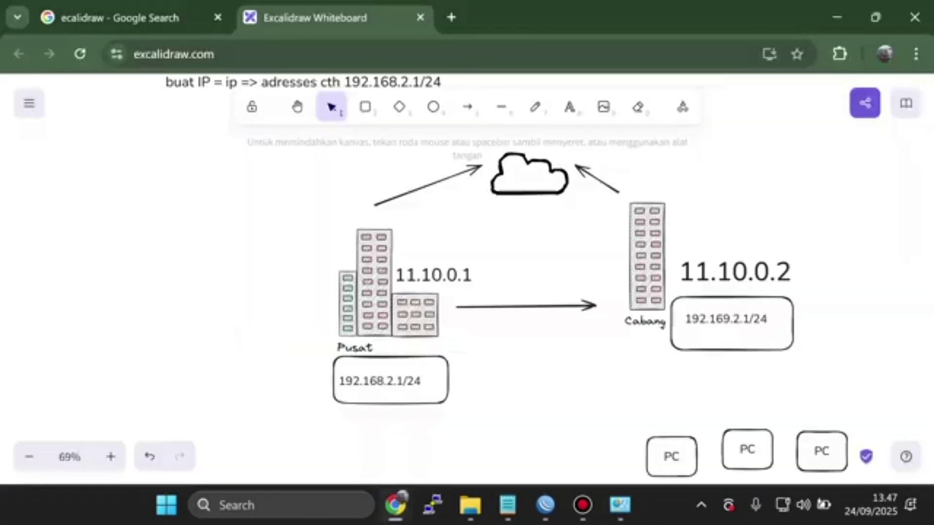
{"action": "left_click", "coordinate": [451, 18]}
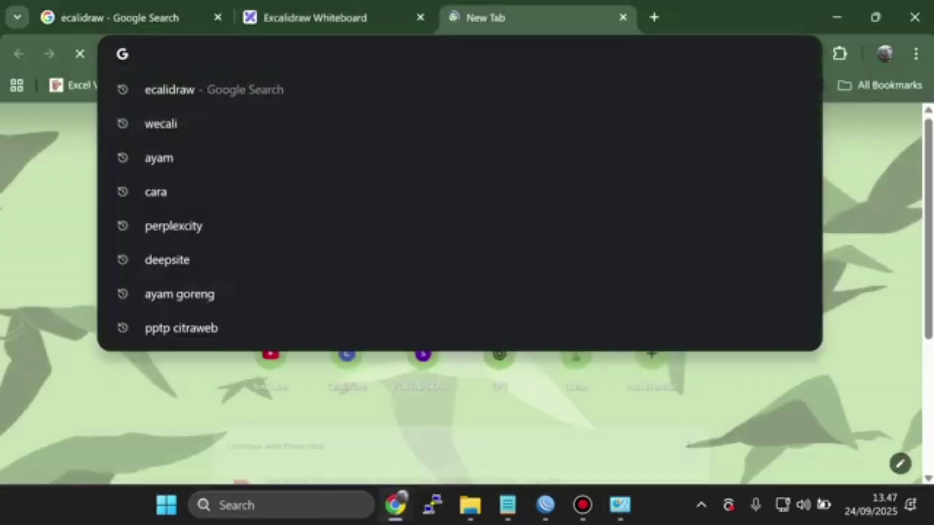
{"action": "type", "text": "aya m"}
{"action": "key", "text": "BackSpace"}
{"action": "key", "text": "BackSpace"}
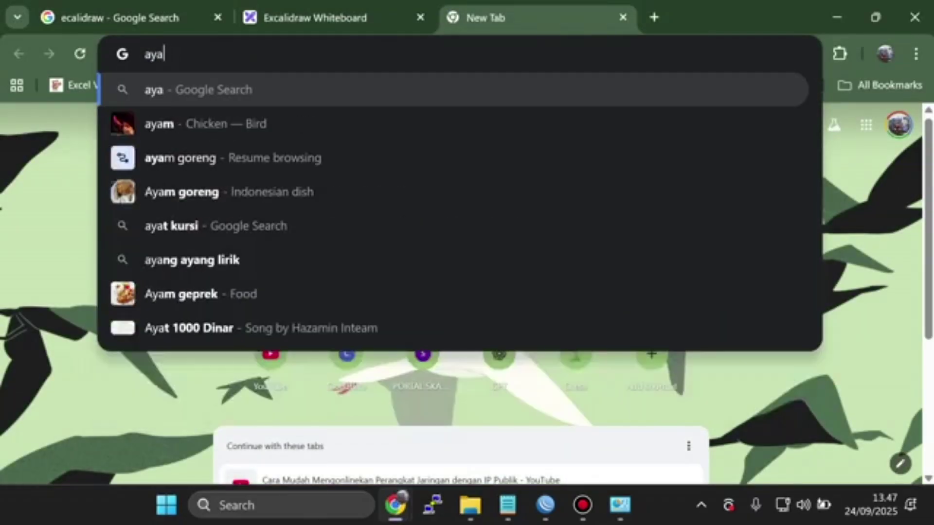
{"action": "type", "text": "m goreng"}
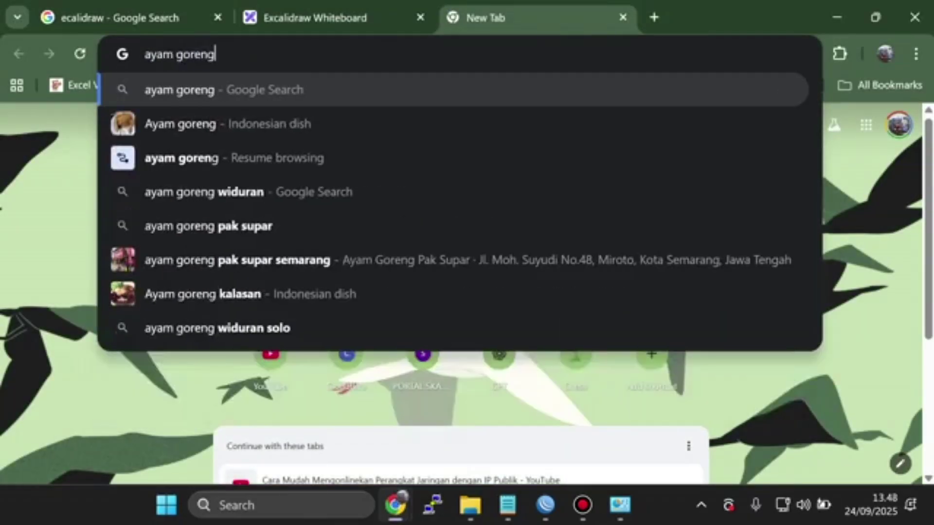
{"action": "key", "text": "Return"}
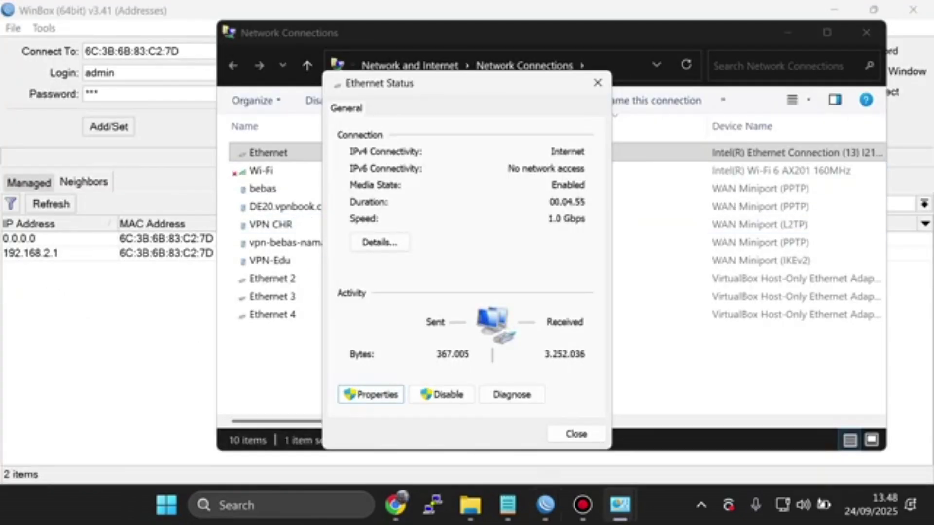
Step: Back in the PUSAT session, close the Firewall, Address List and DHCP Client windows, then show PPP
{"action": "mouse_move", "coordinate": [545, 505]}
{"action": "left_click", "coordinate": [619, 407]}
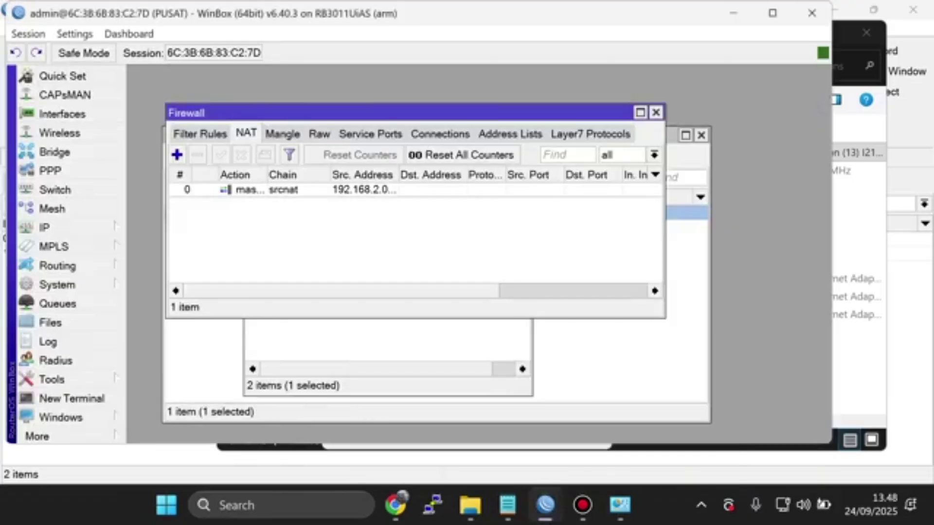
{"action": "left_click", "coordinate": [655, 112]}
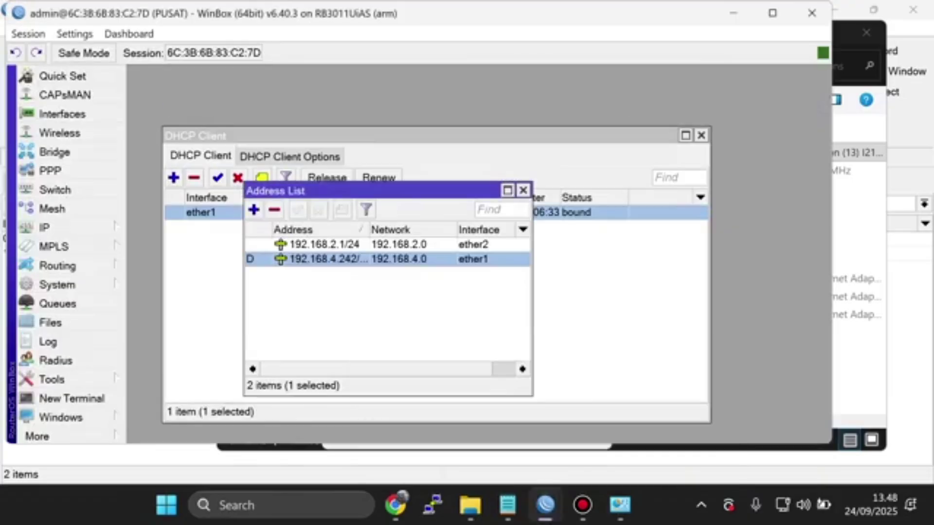
{"action": "left_click", "coordinate": [524, 191]}
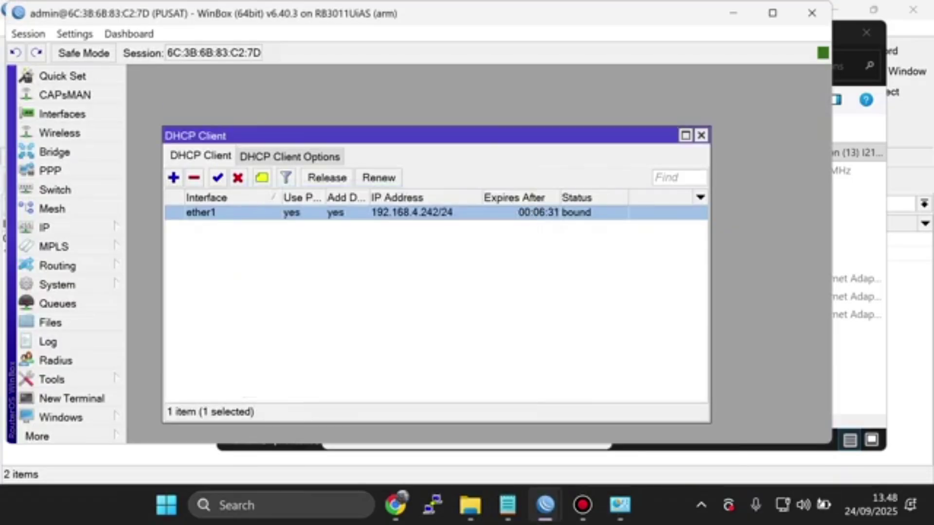
{"action": "left_click", "coordinate": [701, 136]}
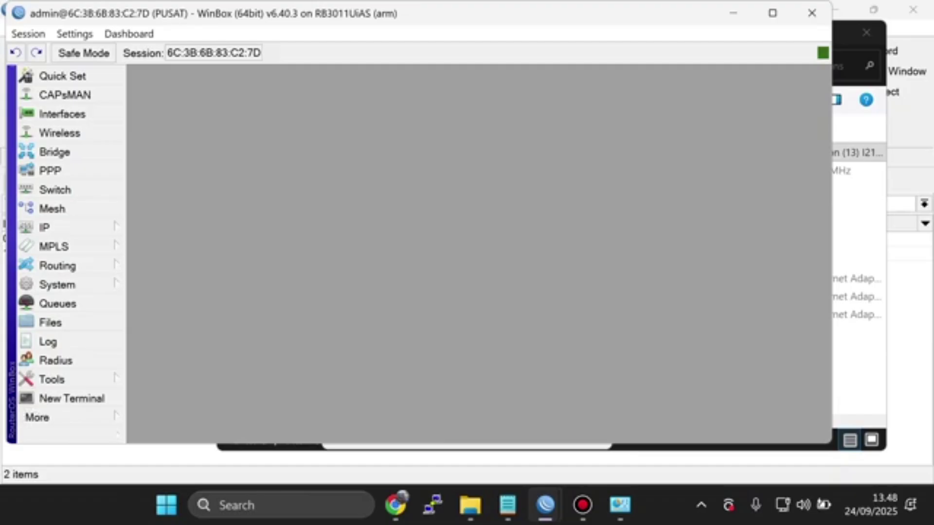
{"action": "left_click", "coordinate": [50, 170]}
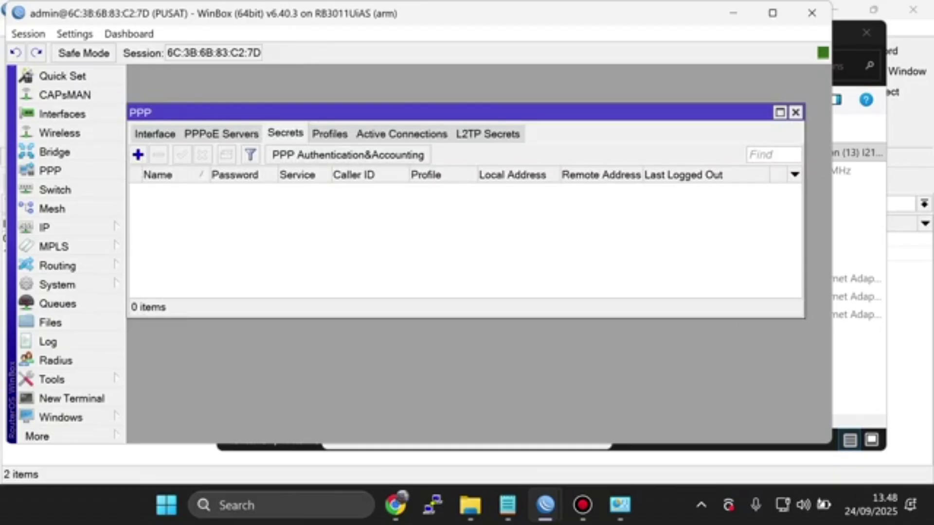
Step: Enable the PUSAT router's PPTP server and apply the change
{"action": "left_click", "coordinate": [154, 133]}
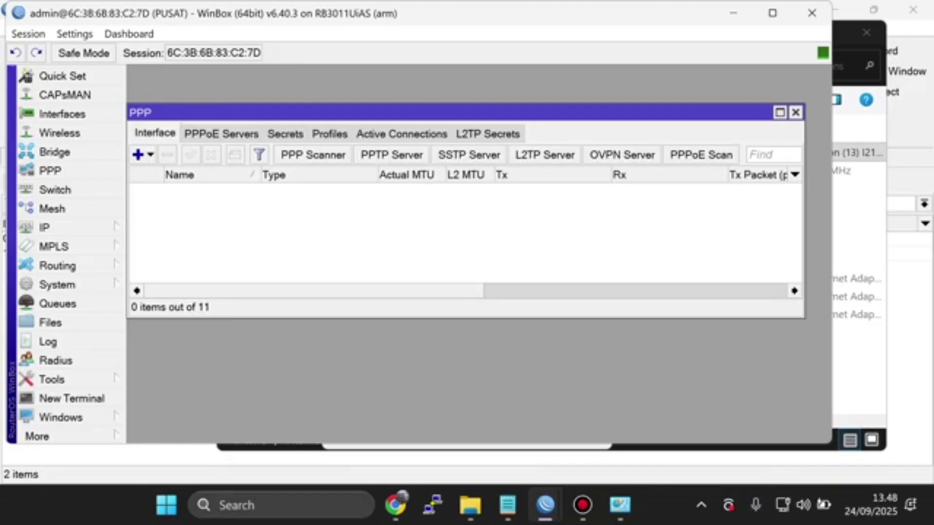
{"action": "left_click", "coordinate": [392, 155]}
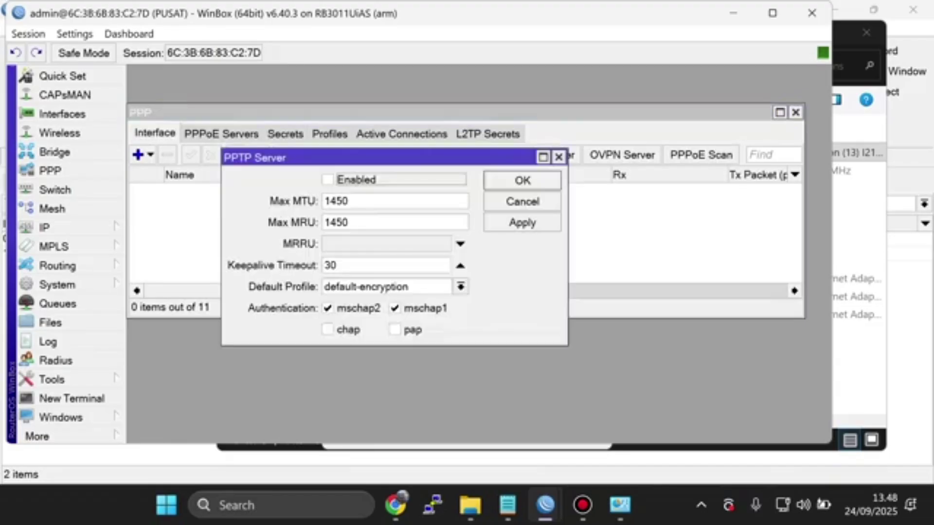
{"action": "left_click", "coordinate": [328, 180]}
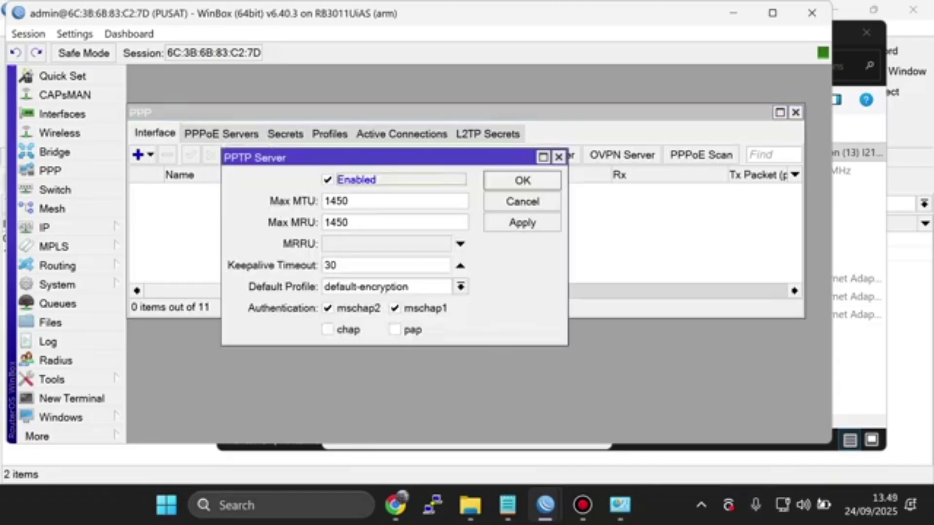
{"action": "left_click", "coordinate": [523, 223]}
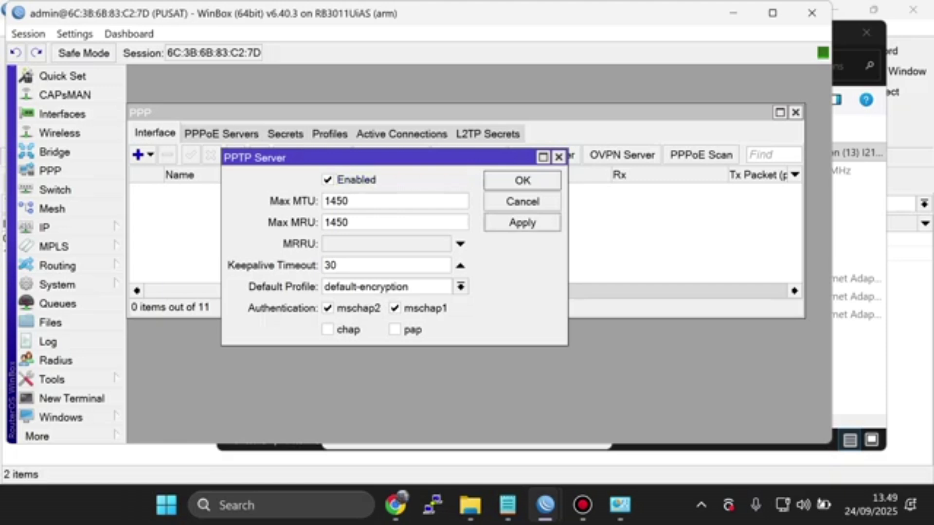
{"action": "left_click", "coordinate": [522, 180]}
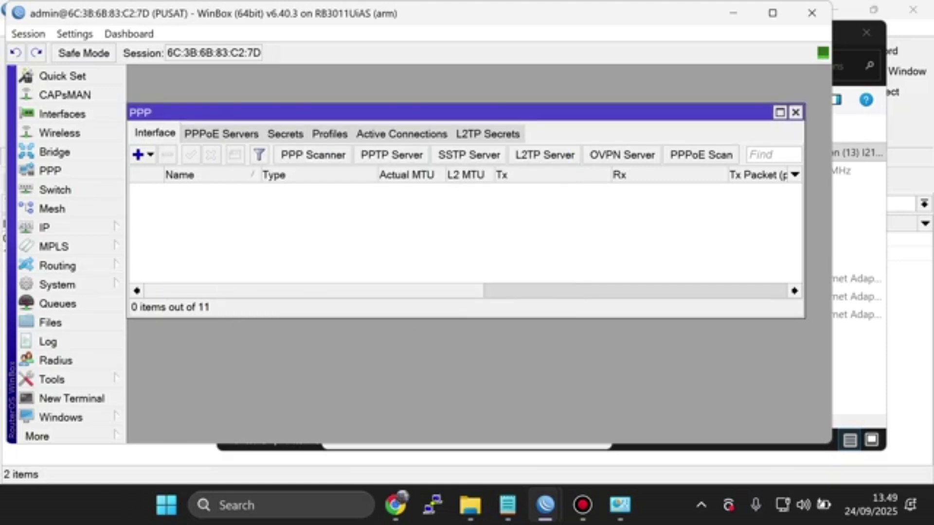
{"action": "left_click", "coordinate": [286, 134]}
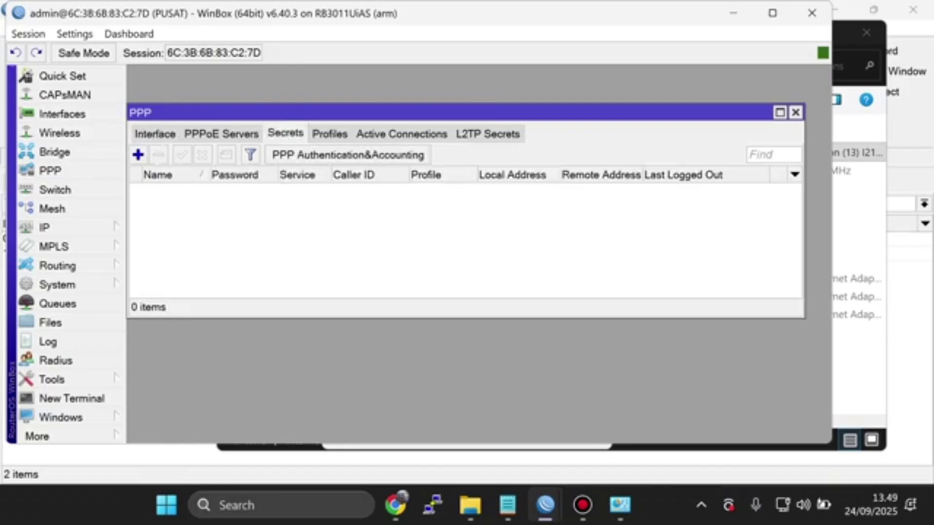
Step: Create a new PPP secret with a user name and password, service pptp, profile default-encryption
{"action": "left_click", "coordinate": [138, 155]}
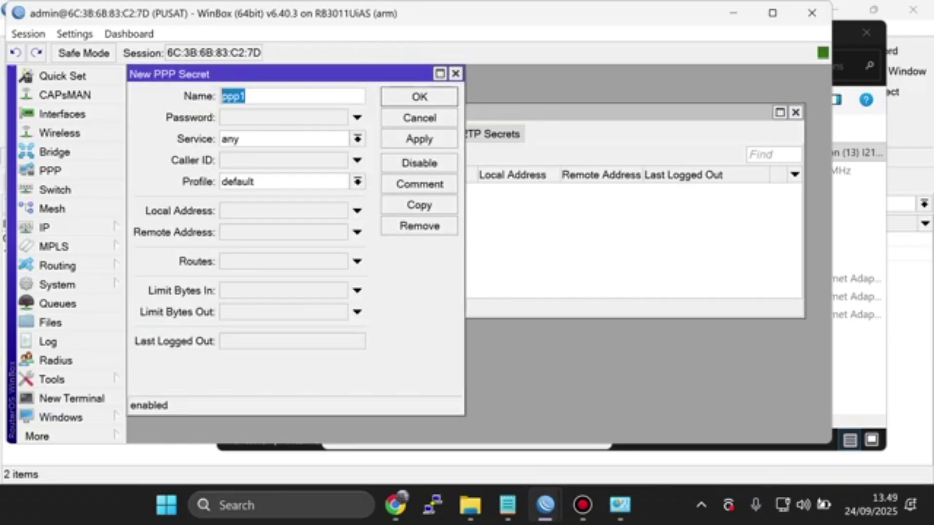
{"action": "type", "text": "sija1"}
{"action": "key", "text": "Tab"}
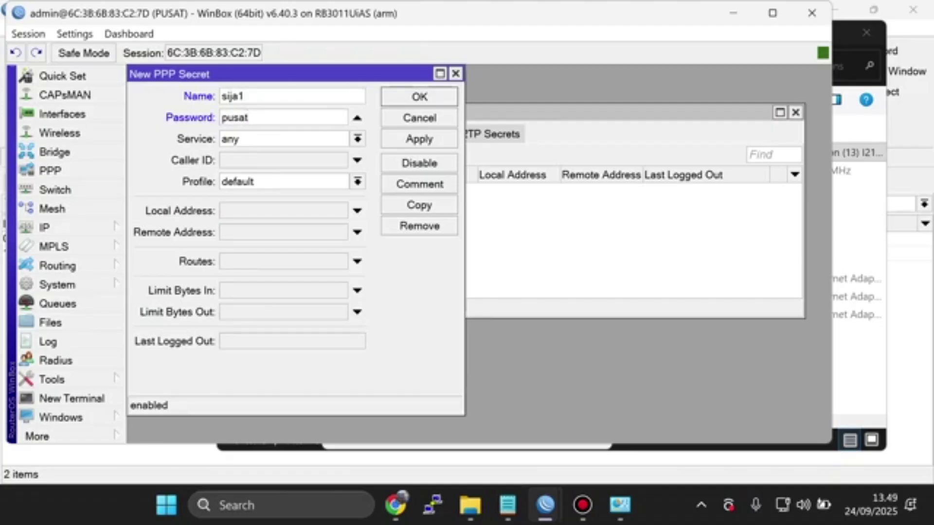
{"action": "left_click", "coordinate": [357, 139]}
{"action": "left_click", "coordinate": [301, 218]}
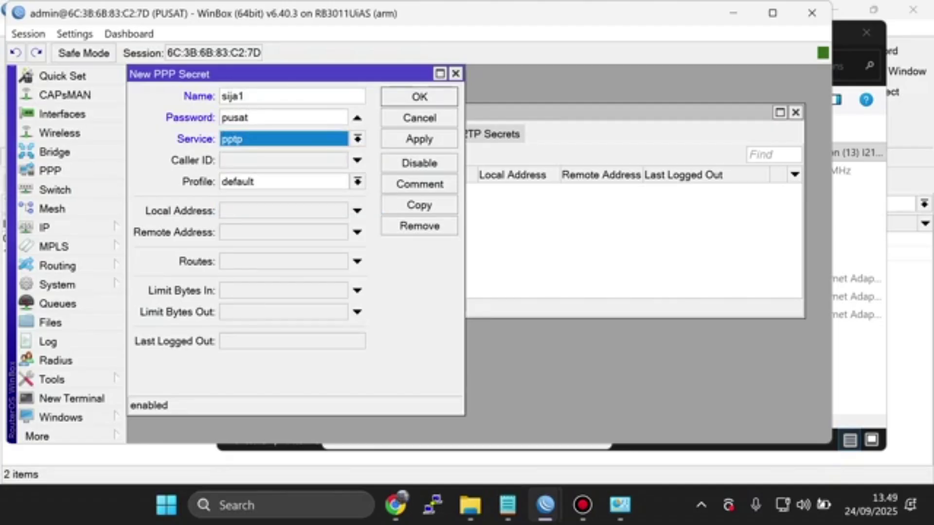
{"action": "left_click", "coordinate": [358, 181]}
{"action": "left_click", "coordinate": [300, 211]}
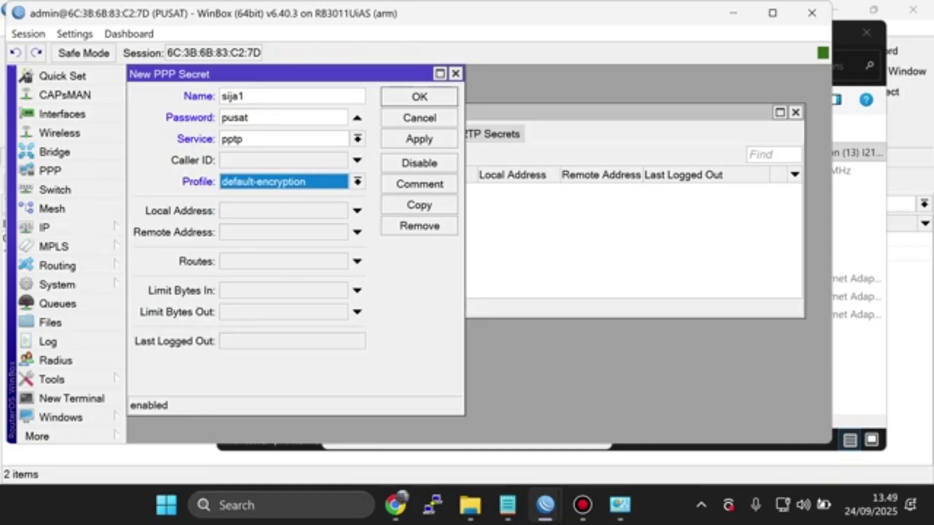
{"action": "left_click", "coordinate": [396, 505]}
{"action": "left_click", "coordinate": [304, 413]}
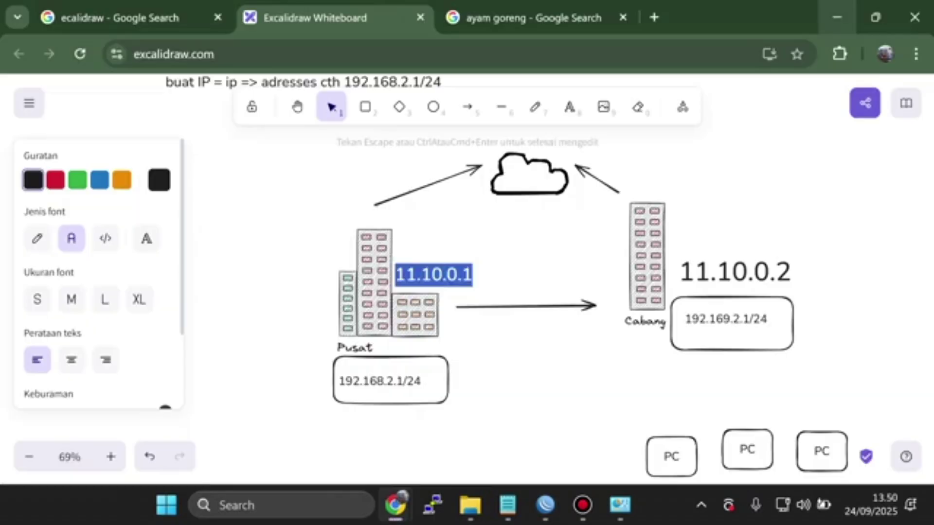
{"action": "left_click", "coordinate": [544, 505]}
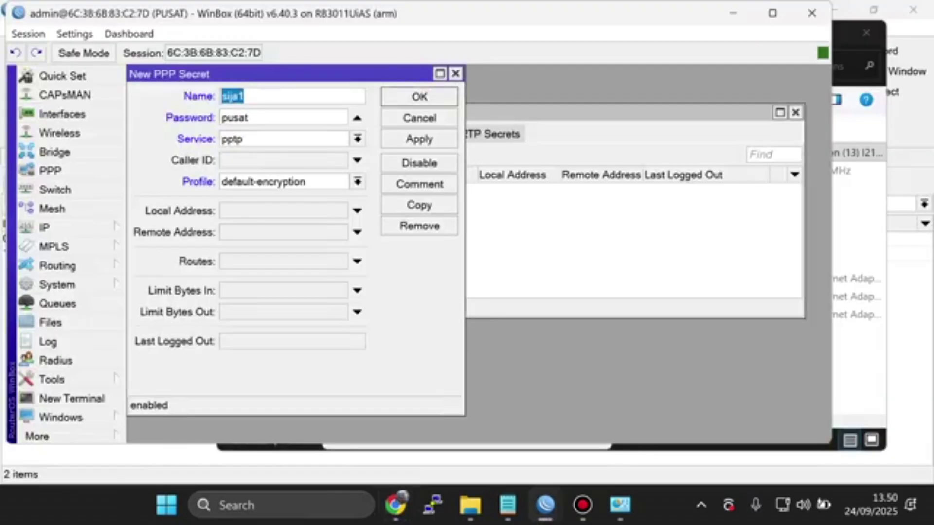
Step: Give the secret local address 10.10.0.1 and remote address 10.10.0.2, then save it
{"action": "left_click", "coordinate": [357, 210]}
{"action": "type", "text": "10.10.0.1"}
{"action": "left_click", "coordinate": [357, 232]}
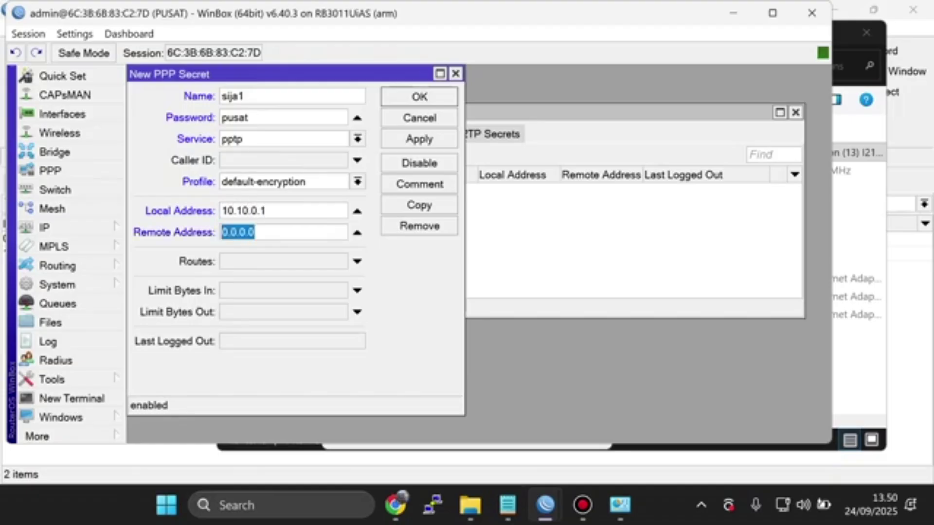
{"action": "key", "text": "shift+Tab"}
{"action": "key", "text": "ctrl+c"}
{"action": "key", "text": "Tab"}
{"action": "key", "text": "ctrl+v"}
{"action": "key", "text": "BackSpace"}
{"action": "type", "text": "2"}
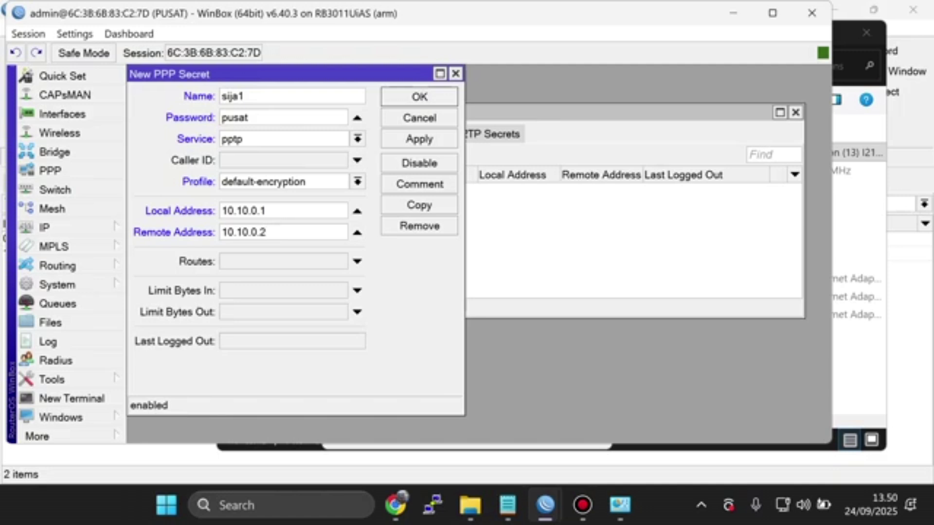
{"action": "key", "text": "Return"}
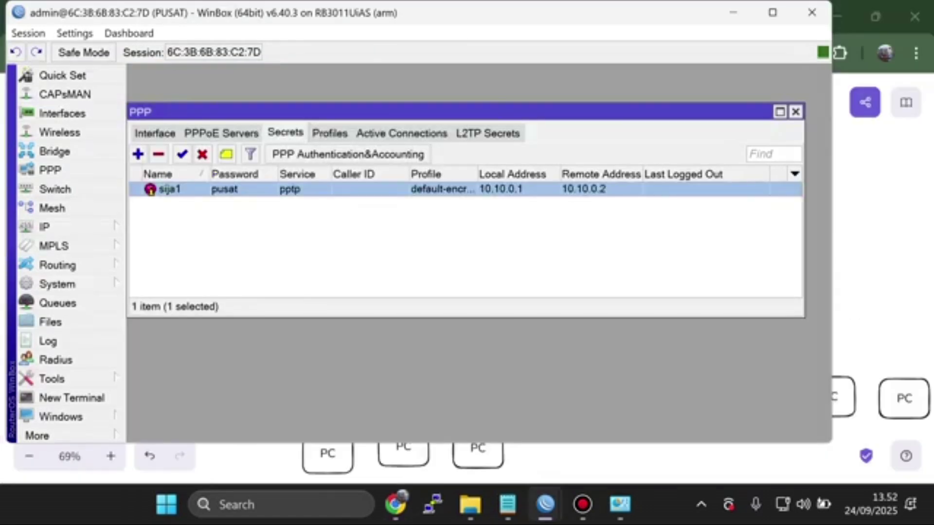
Step: In IP > Routes, add a static route to 192.169.2.0/24 via gateway 11.10.0.2
{"action": "left_click", "coordinate": [44, 226]}
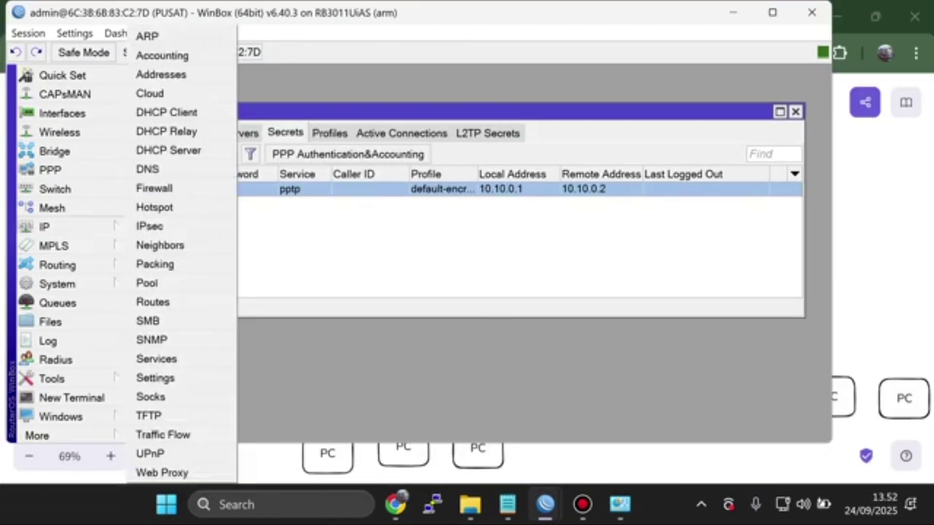
{"action": "left_click", "coordinate": [153, 302]}
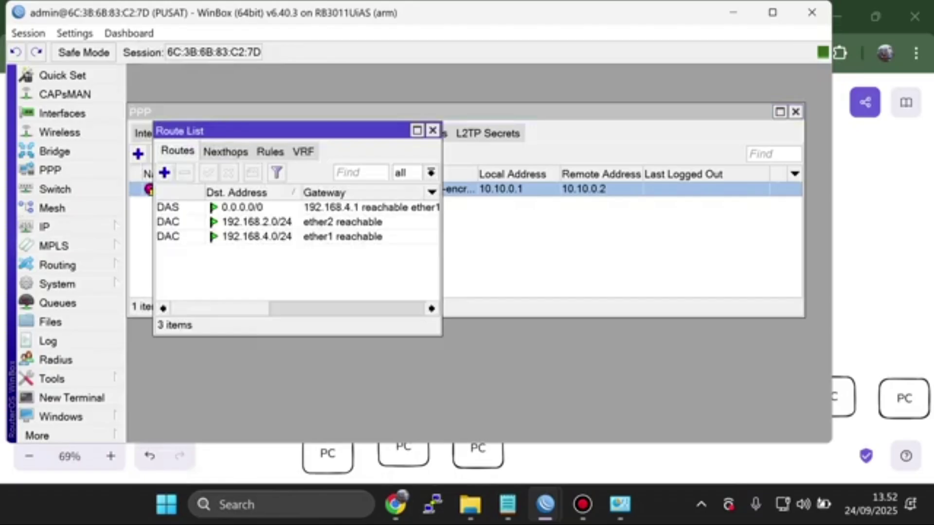
{"action": "left_click", "coordinate": [165, 173]}
{"action": "type", "text": "192"}
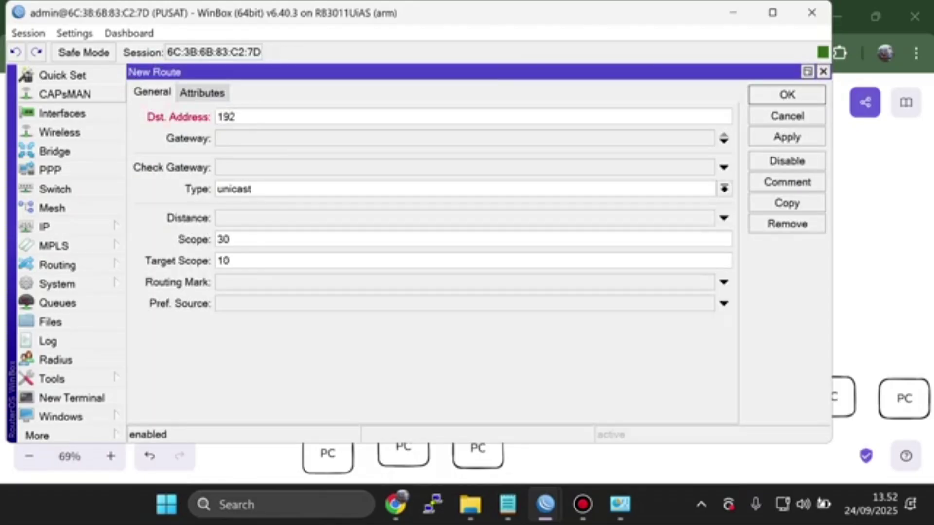
{"action": "type", "text": ".169.2"}
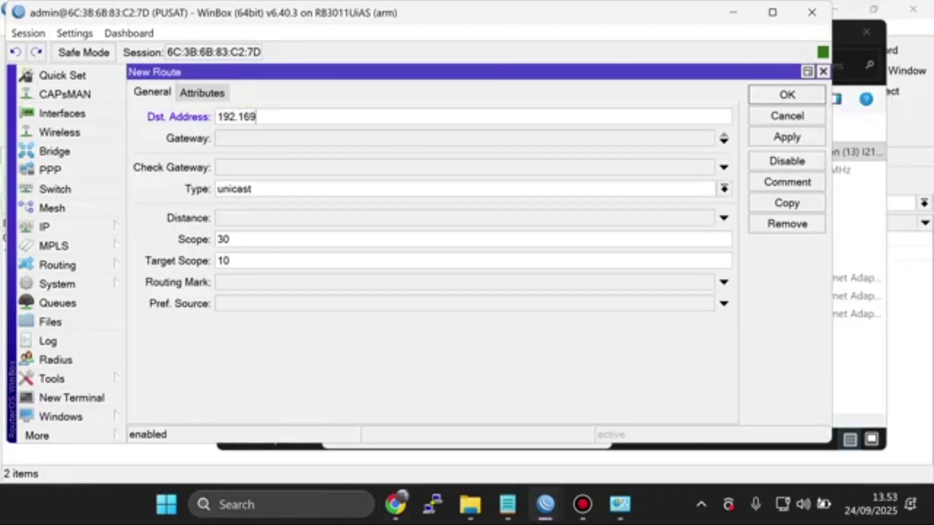
{"action": "type", "text": ".0/24"}
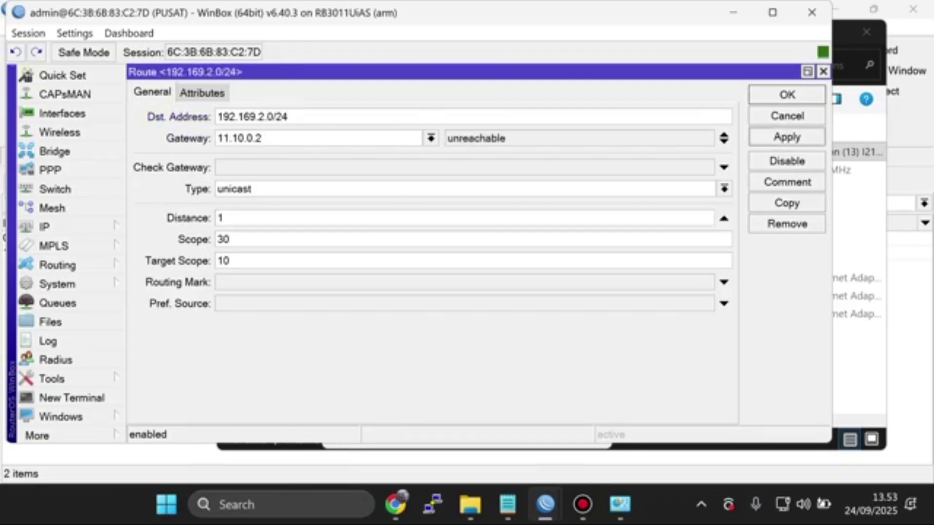
{"action": "key", "text": "Return"}
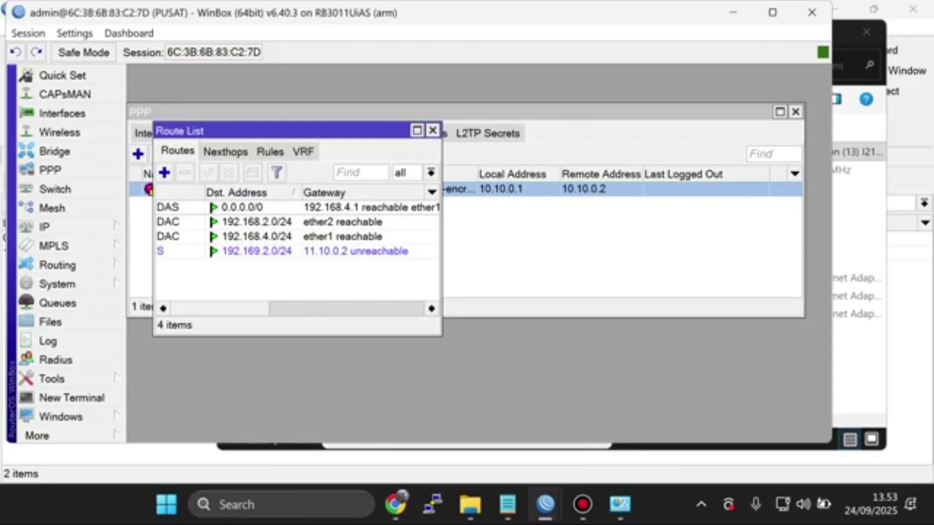
Step: Change the PPTP secret's local address to 11.10.0.1 and remote address to 11.10.0.2
{"action": "double_click", "coordinate": [505, 189]}
{"action": "left_click_drag", "start_coordinate": [235, 210], "coordinate": [221, 231]}
{"action": "type", "text": "11"}
{"action": "left_click", "coordinate": [234, 232]}
{"action": "type", "text": "11"}
{"action": "left_click", "coordinate": [419, 139]}
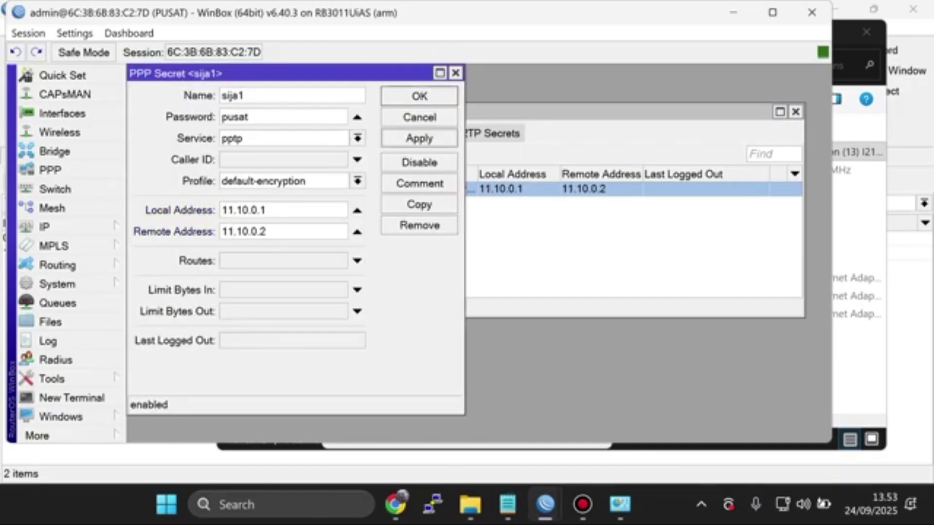
{"action": "left_click", "coordinate": [419, 95]}
Step: Reopen the IP routing table to check the 192.169.2.0/24 route
{"action": "left_click", "coordinate": [45, 227]}
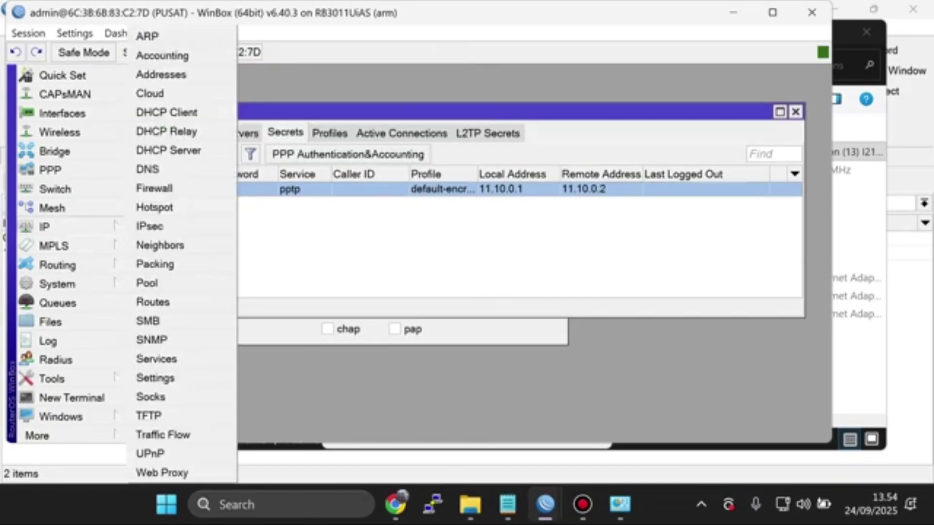
{"action": "left_click", "coordinate": [153, 302]}
{"action": "left_click", "coordinate": [233, 207]}
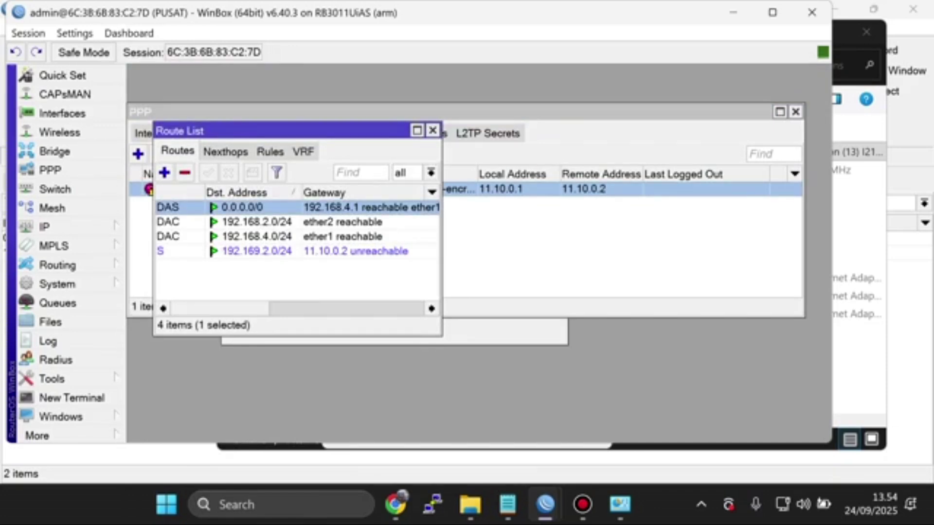
Step: Review the 192.169.2.0/24 route's destination and gateway 11.10.0.2, then close its dialog
{"action": "double_click", "coordinate": [262, 251]}
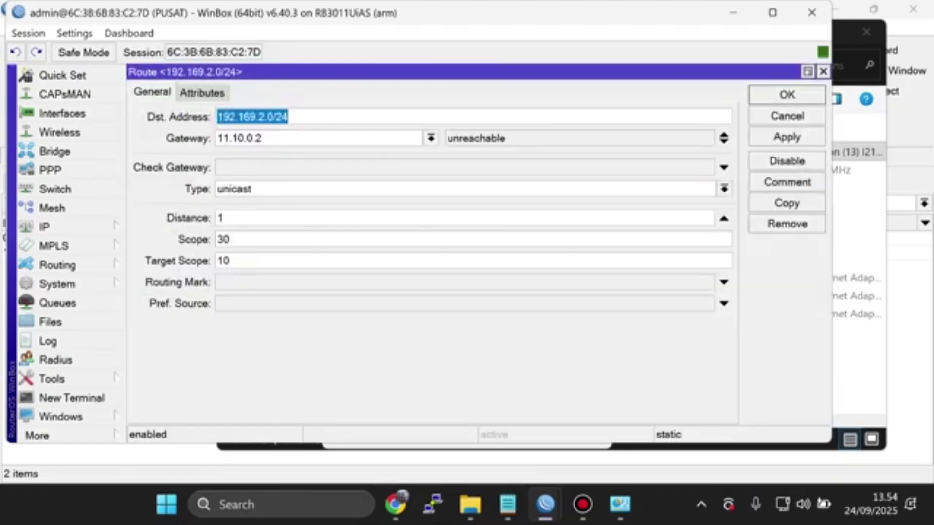
{"action": "left_click", "coordinate": [273, 138]}
{"action": "left_click_drag", "start_coordinate": [288, 117], "coordinate": [217, 117]}
{"action": "left_click_drag", "start_coordinate": [262, 138], "coordinate": [217, 139]}
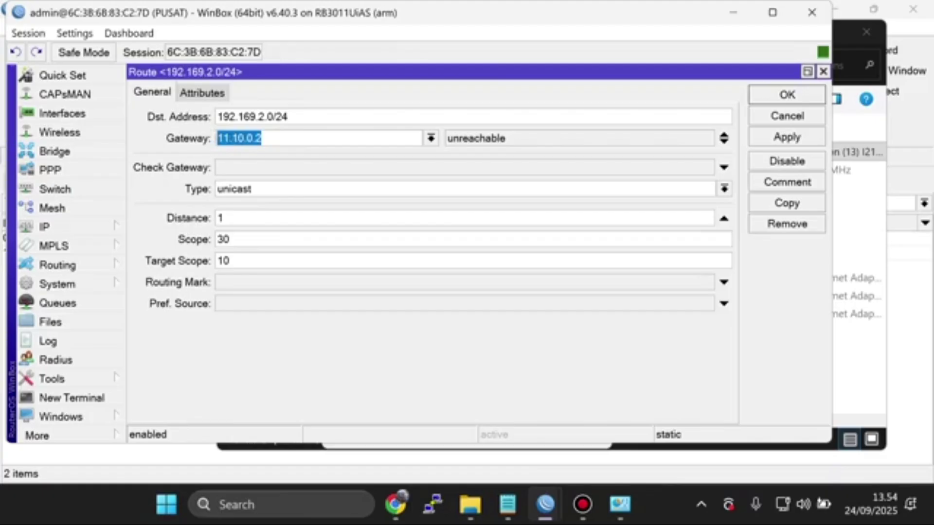
{"action": "left_click", "coordinate": [823, 71]}
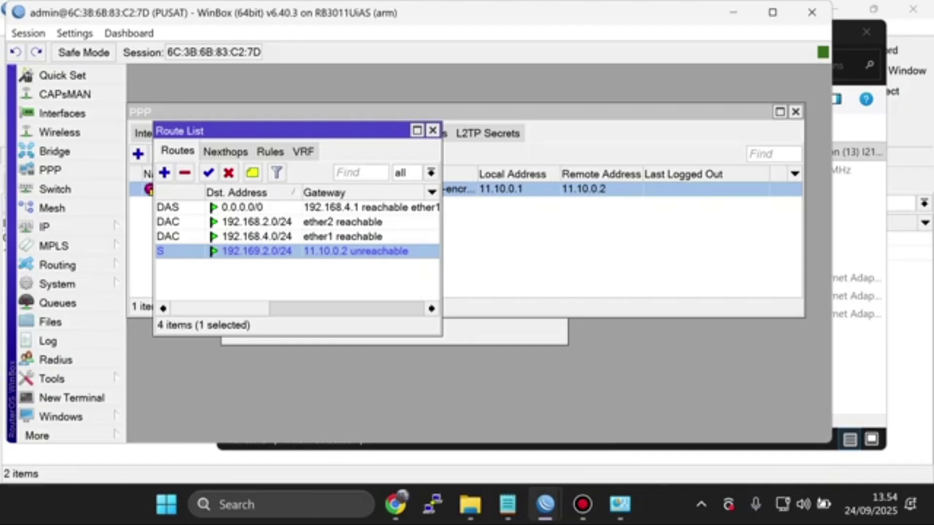
Step: Connect WinBox to the branch router at 192.168.2.1
{"action": "mouse_move", "coordinate": [545, 504]}
{"action": "left_click", "coordinate": [445, 423]}
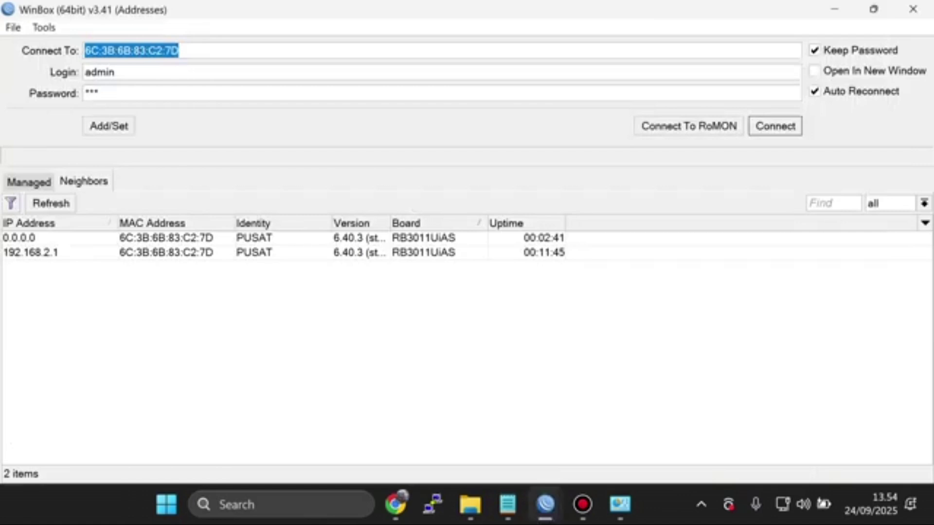
{"action": "left_click", "coordinate": [51, 203]}
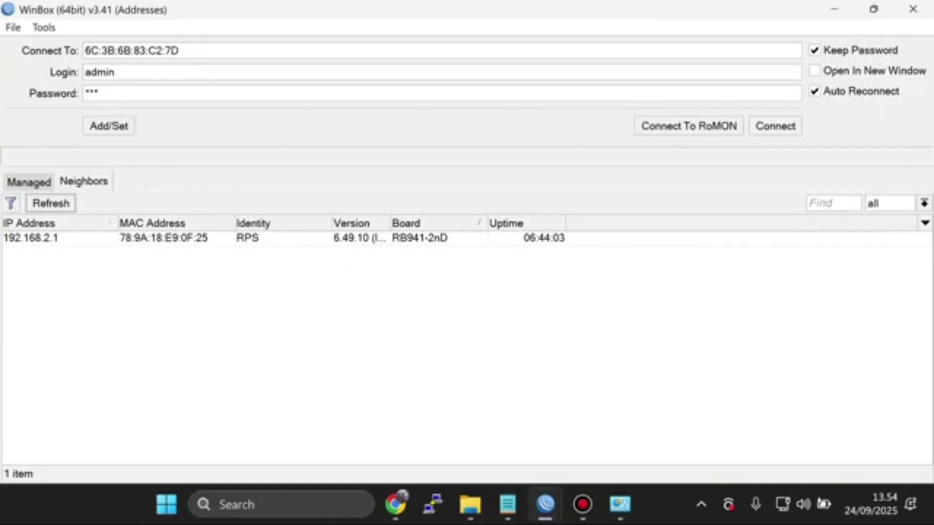
{"action": "left_click", "coordinate": [30, 238]}
{"action": "left_click", "coordinate": [775, 127]}
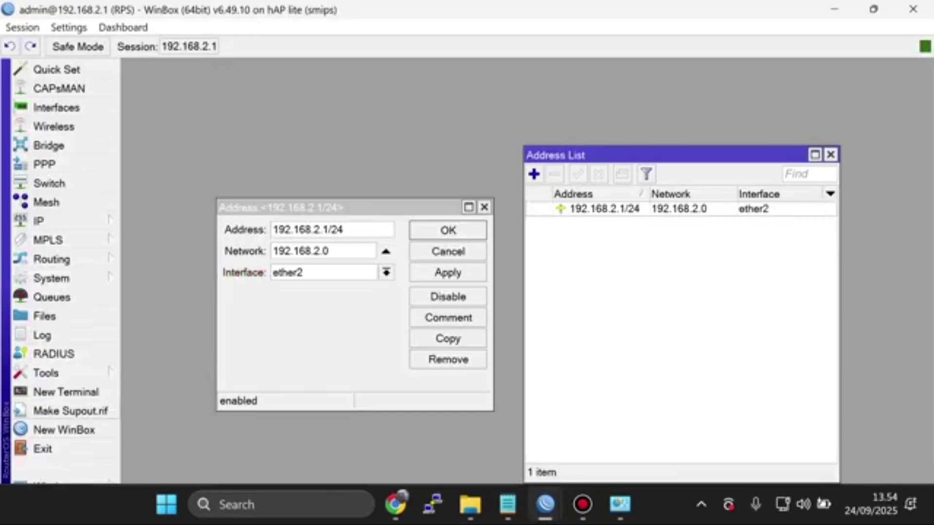
Step: Reset its configuration with No Default Configuration and Do Not Backup, and confirm
{"action": "left_click", "coordinate": [51, 279]}
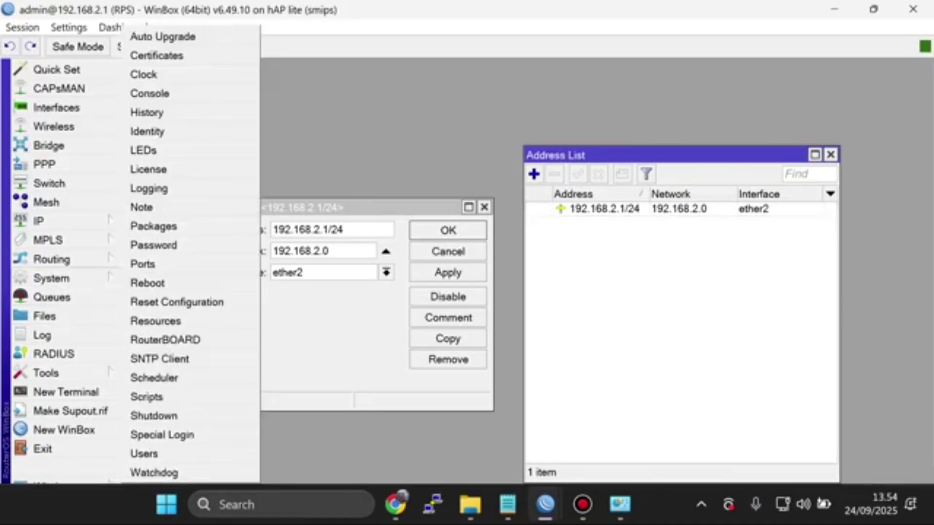
{"action": "left_click", "coordinate": [176, 302]}
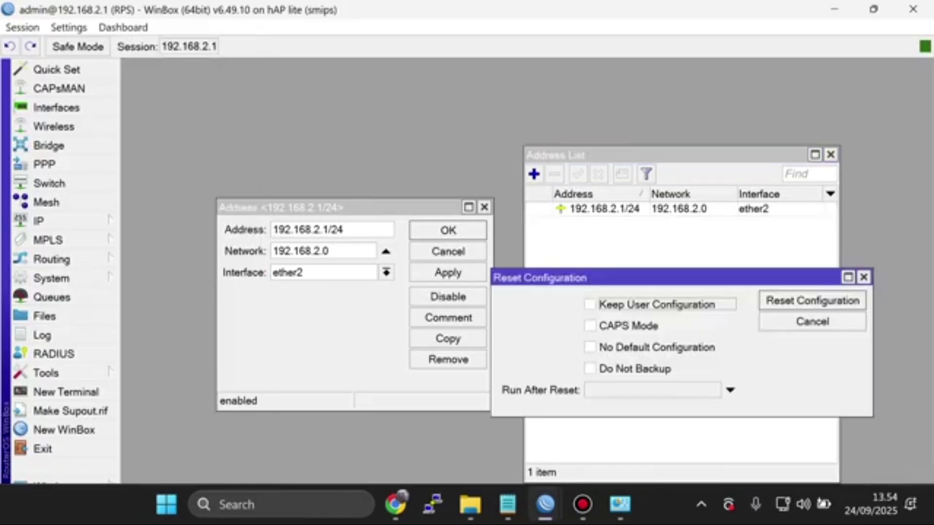
{"action": "left_click", "coordinate": [589, 369]}
{"action": "left_click", "coordinate": [590, 347]}
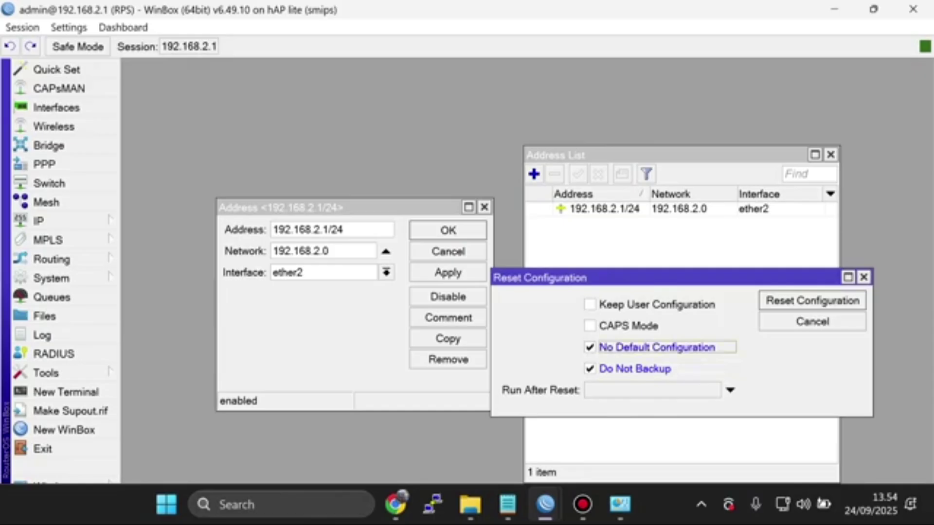
{"action": "left_click", "coordinate": [813, 301]}
{"action": "key", "text": "Return"}
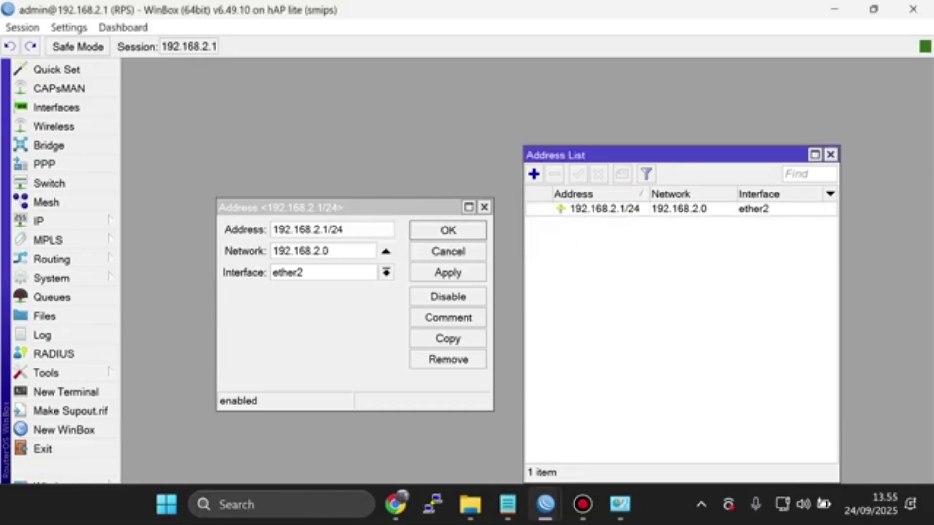
{"action": "key", "text": "Escape"}
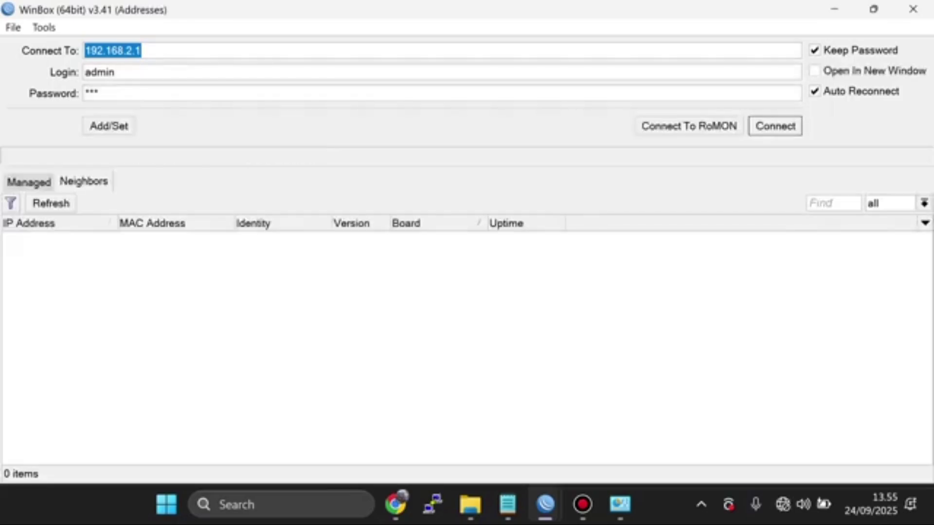
{"action": "key", "text": "Tab"}
{"action": "key", "text": "Tab"}
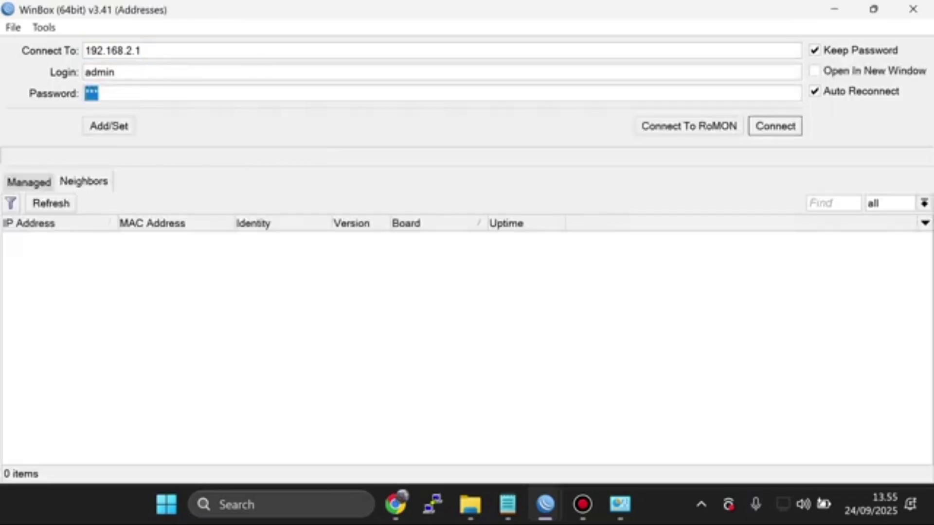
{"action": "key", "text": "BackSpace"}
{"action": "left_click", "coordinate": [28, 182]}
{"action": "left_click", "coordinate": [84, 181]}
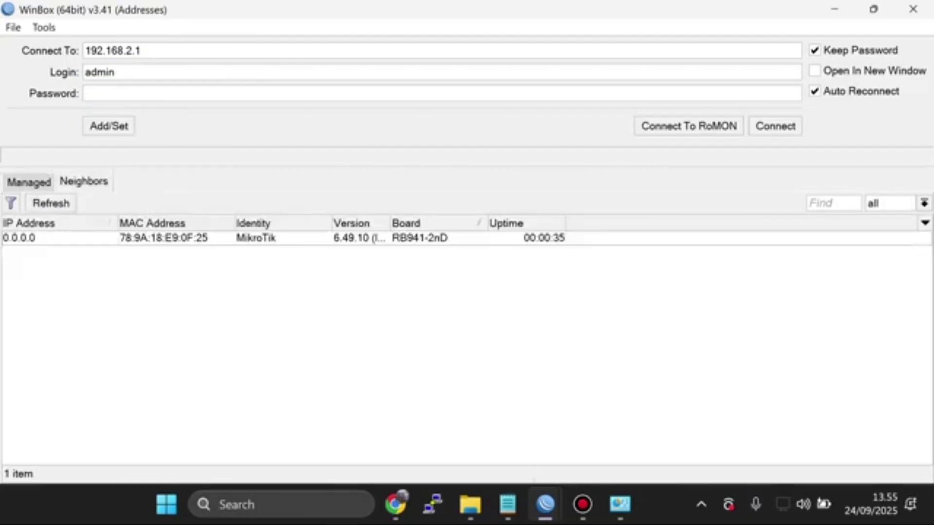
{"action": "left_click", "coordinate": [163, 238]}
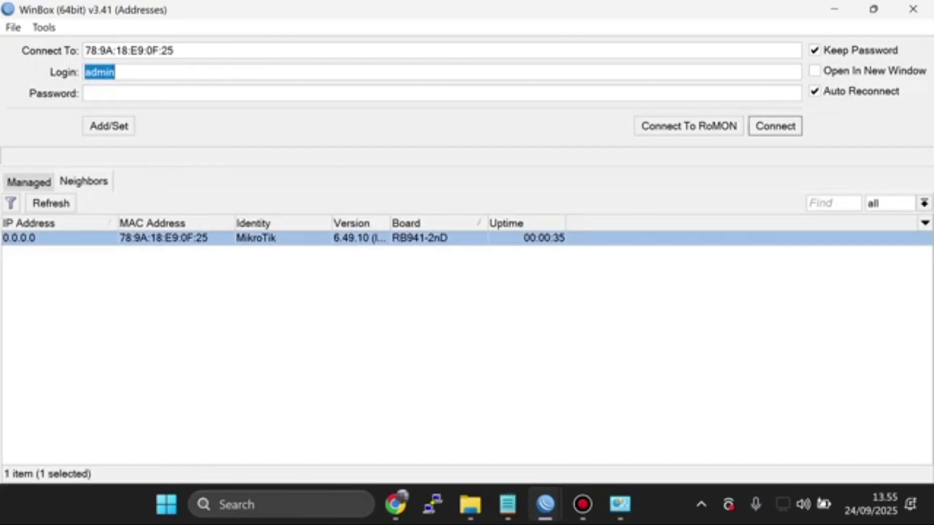
{"action": "left_click", "coordinate": [85, 93]}
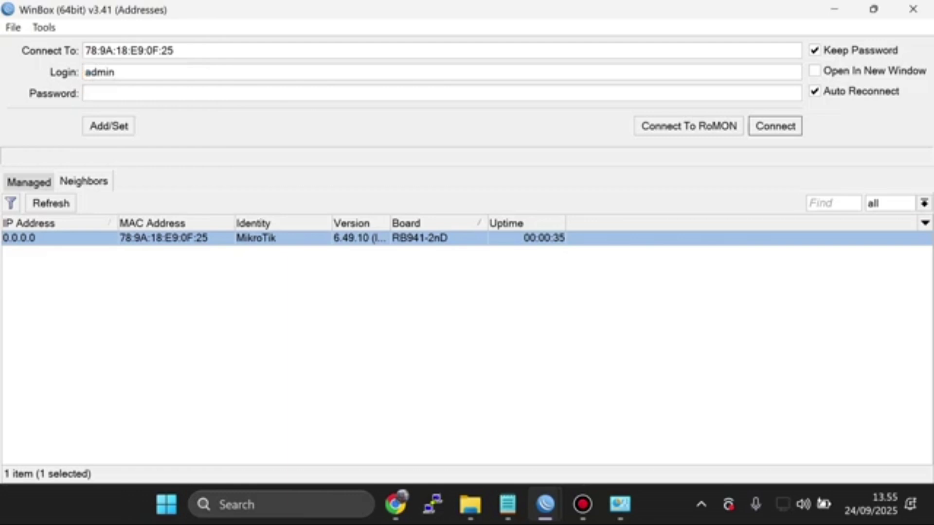
{"action": "key", "text": "Return"}
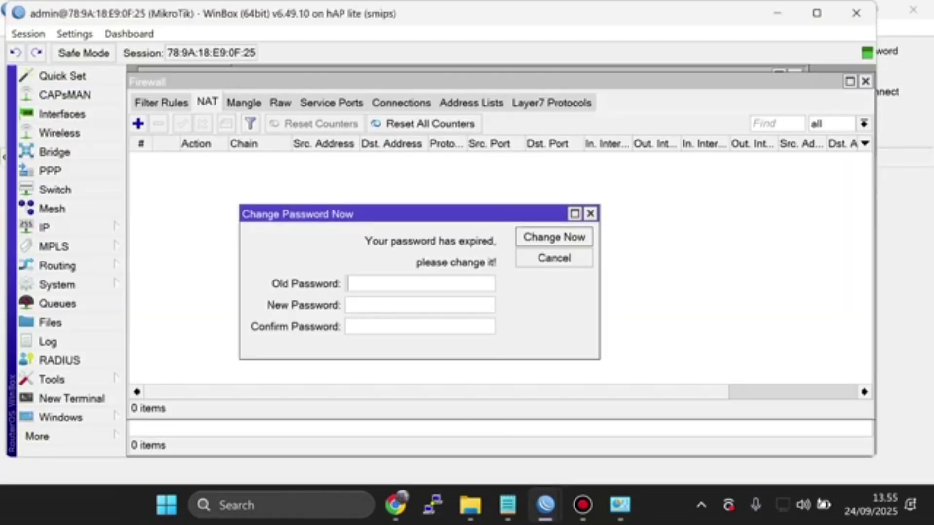
Step: Enter and confirm a new admin password in the Change Password Now dialog
{"action": "left_click", "coordinate": [370, 305]}
{"action": "type", "text": "***"}
{"action": "key", "text": "Tab"}
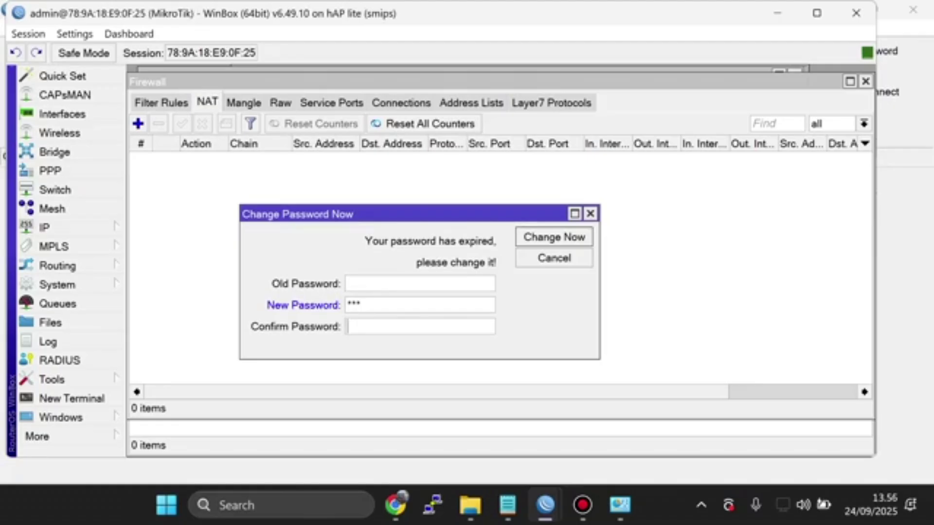
{"action": "type", "text": "***"}
{"action": "key", "text": "Return"}
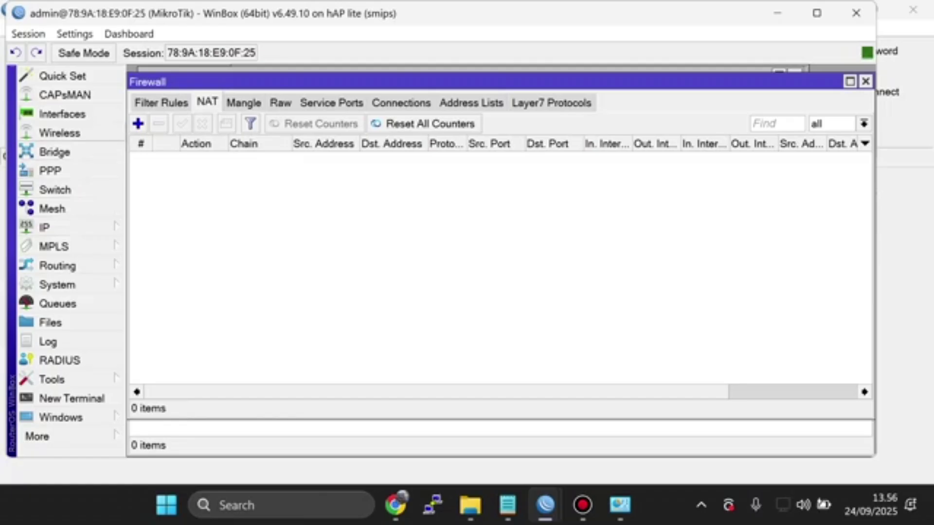
Step: Enable the disabled wlan1 wireless interface
{"action": "left_click", "coordinate": [60, 133]}
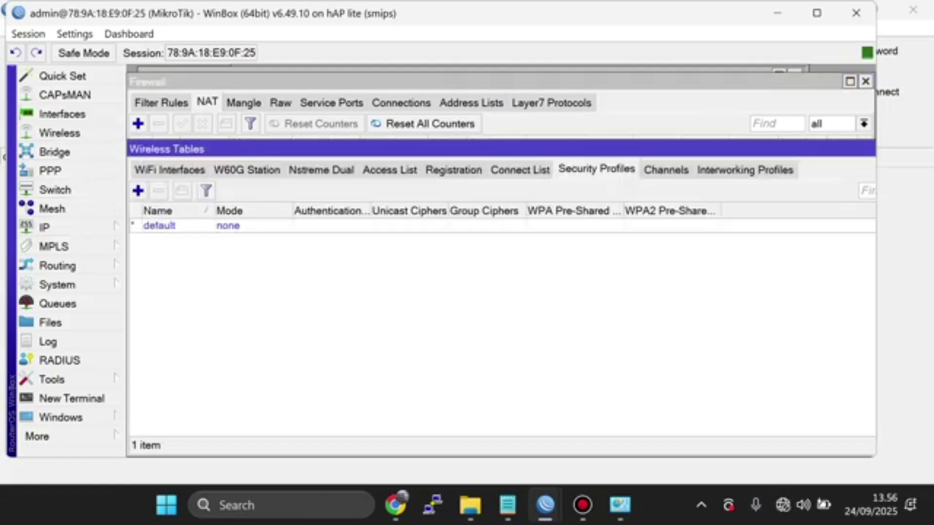
{"action": "left_click", "coordinate": [170, 170]}
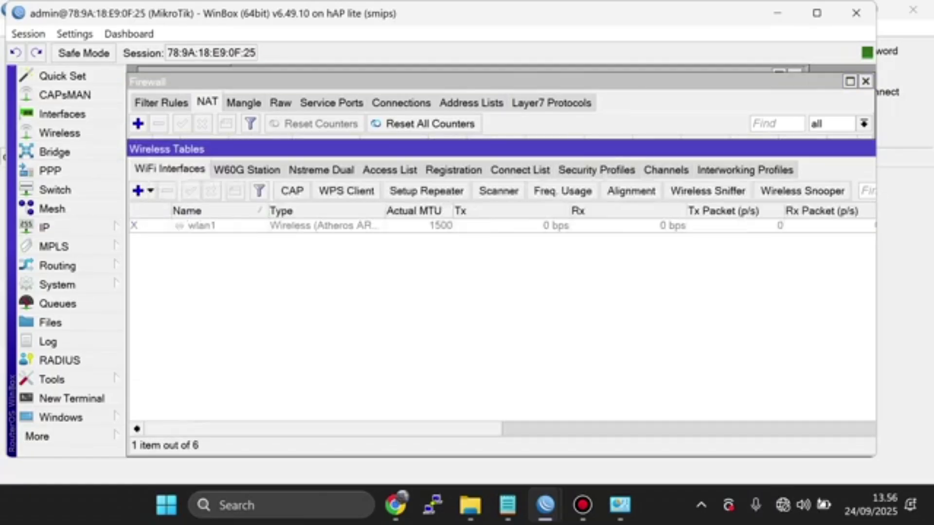
{"action": "left_click", "coordinate": [201, 226]}
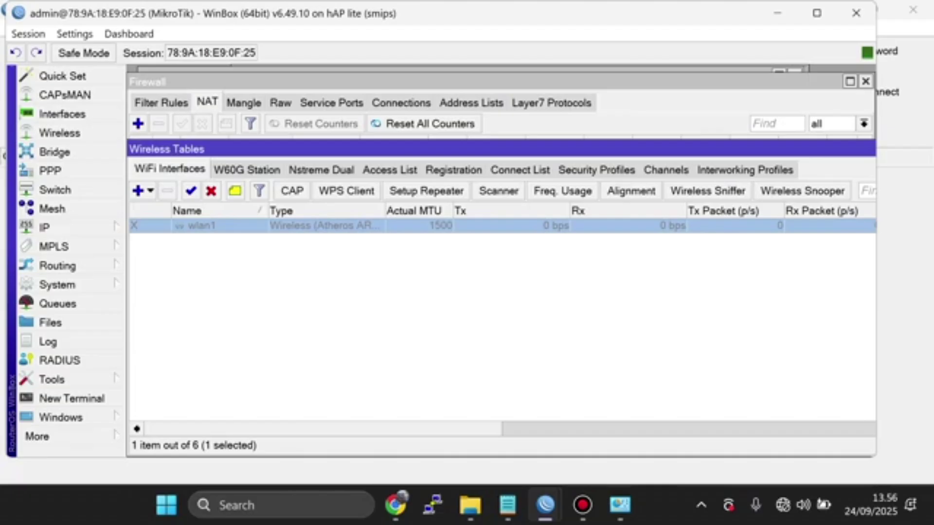
{"action": "left_click", "coordinate": [190, 191]}
Step: Add a security profile named 'konek wifi' using dynamic keys with WPA PSK and WPA2 PSK
{"action": "left_click", "coordinate": [597, 170]}
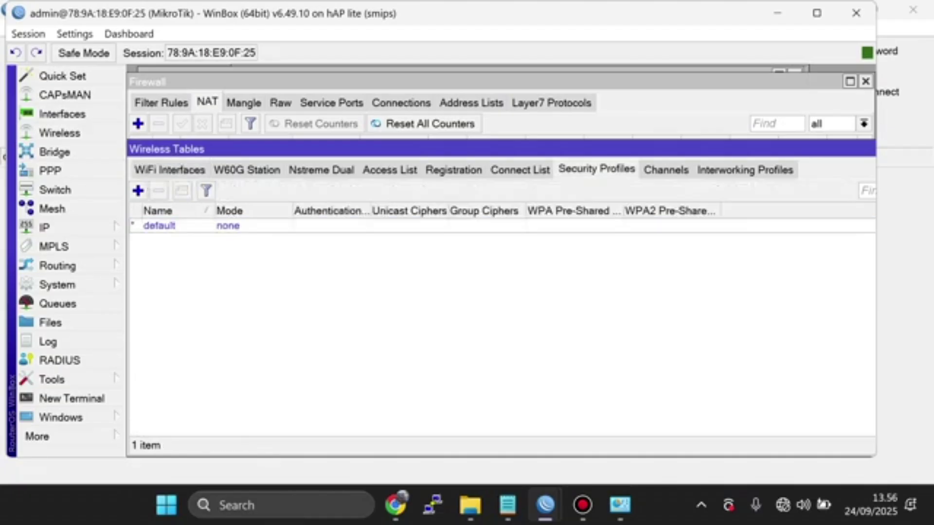
{"action": "left_click", "coordinate": [139, 191]}
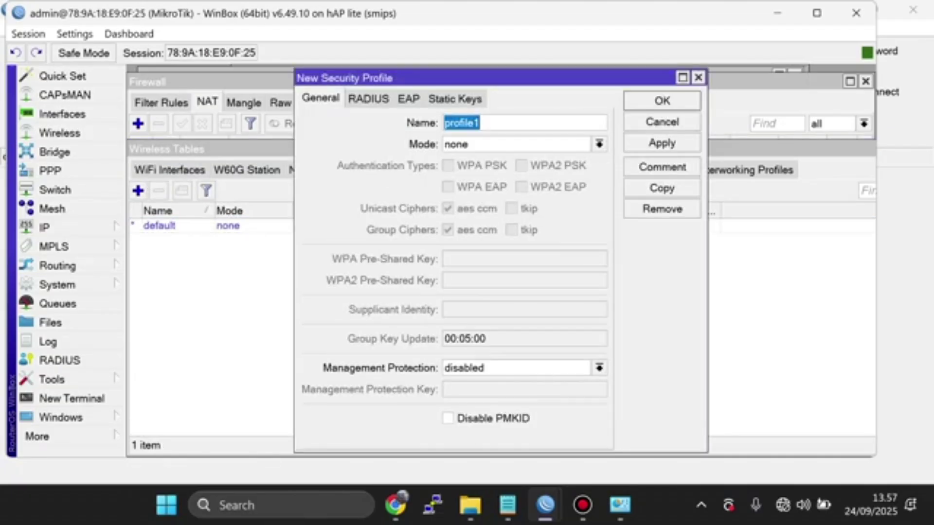
{"action": "type", "text": "konek wifi"}
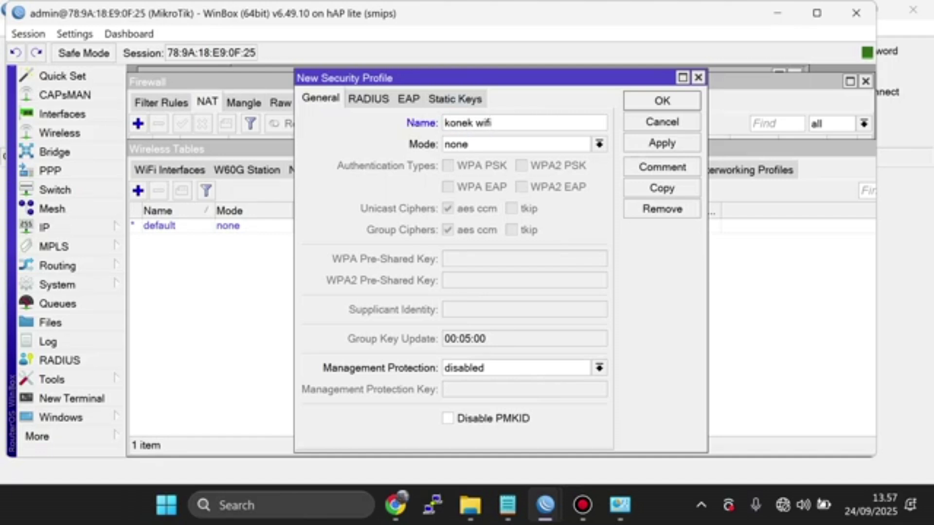
{"action": "left_click", "coordinate": [599, 144]}
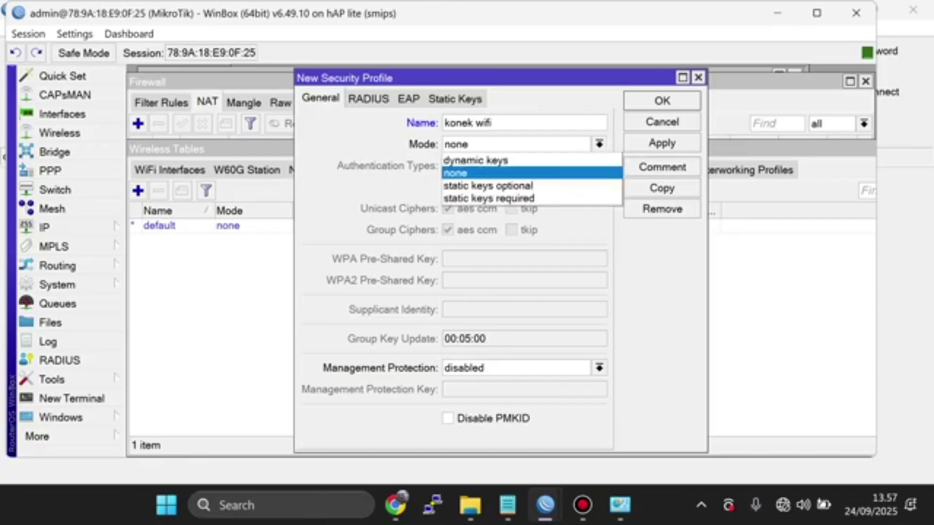
{"action": "left_click", "coordinate": [516, 160]}
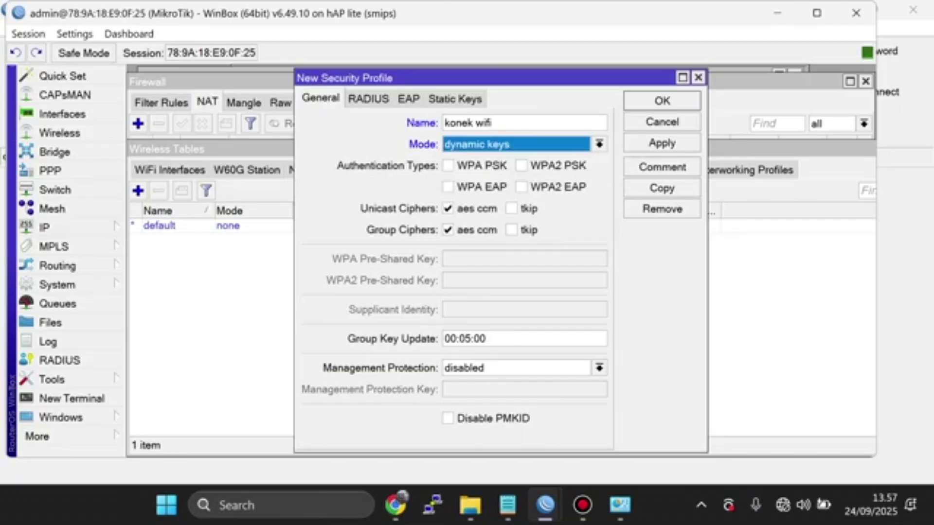
{"action": "left_click", "coordinate": [448, 166]}
{"action": "left_click", "coordinate": [522, 166]}
Step: Enter the same pre-shared key for WPA and WPA2, then save the konek wifi profile
{"action": "left_click", "coordinate": [491, 259]}
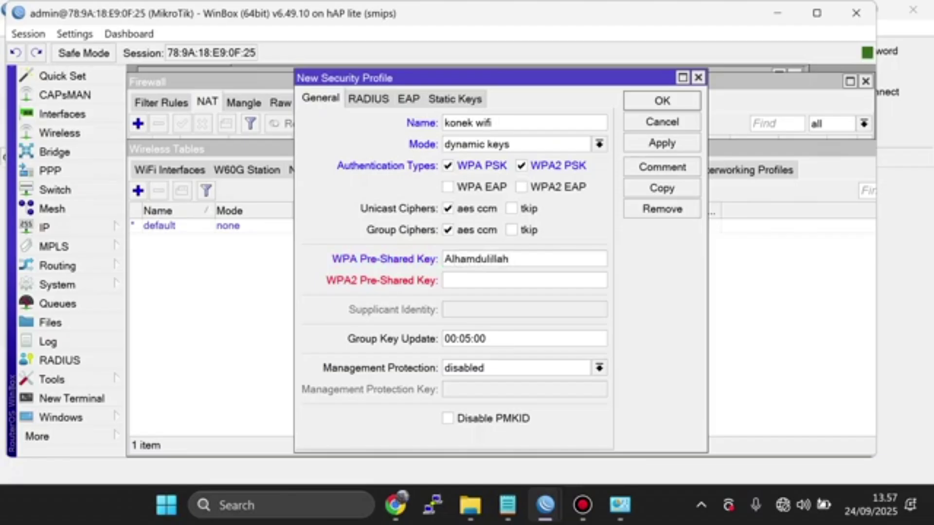
{"action": "key", "text": "ctrl+a"}
{"action": "key", "text": "ctrl+c"}
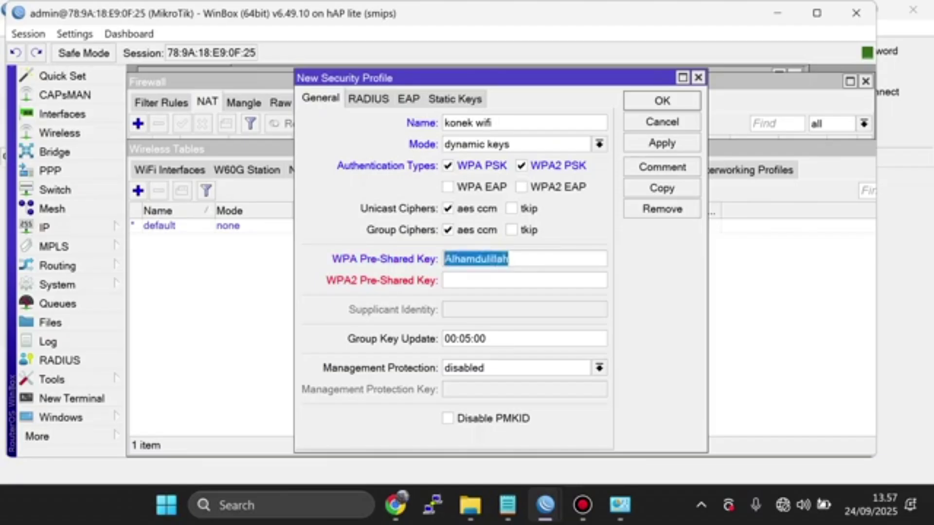
{"action": "left_click", "coordinate": [476, 280]}
{"action": "key", "text": "ctrl+v"}
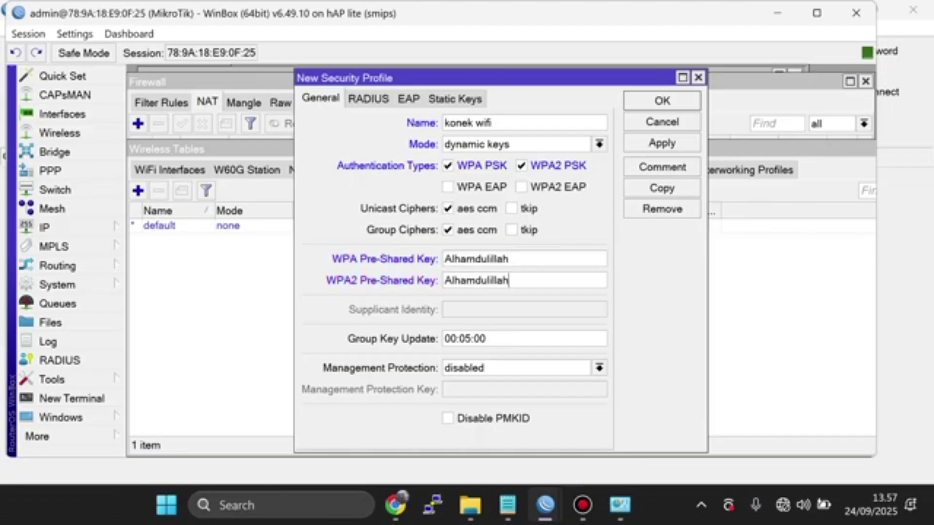
{"action": "left_click", "coordinate": [662, 143]}
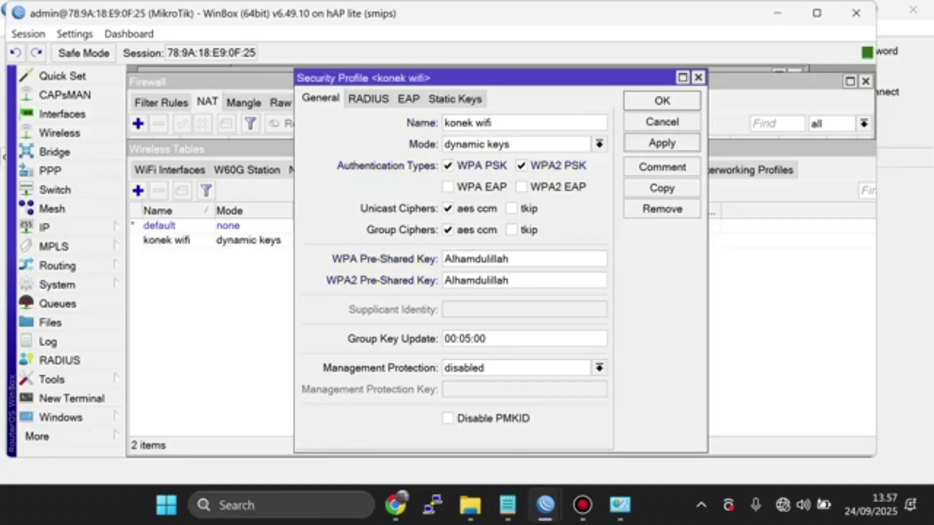
{"action": "left_click", "coordinate": [662, 100]}
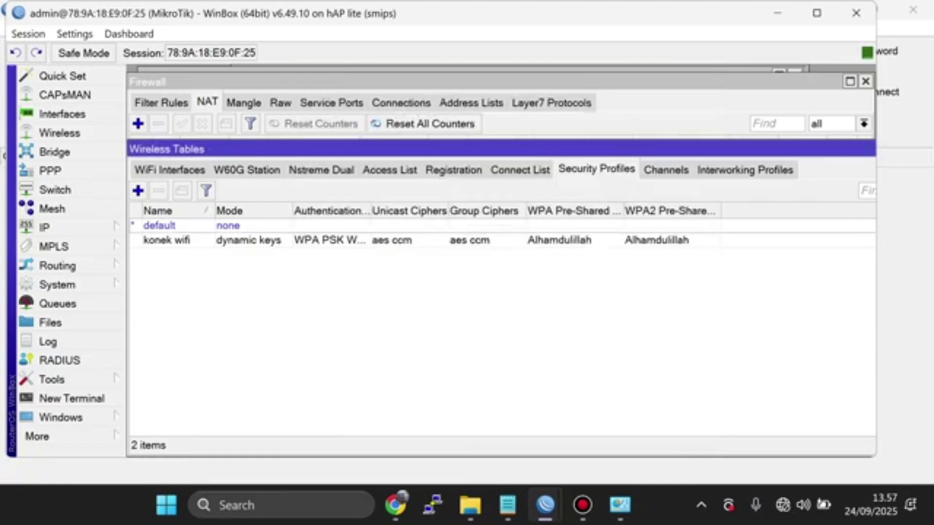
Step: Set wlan1's security profile to konek wifi and apply
{"action": "left_click", "coordinate": [169, 170]}
{"action": "double_click", "coordinate": [189, 225]}
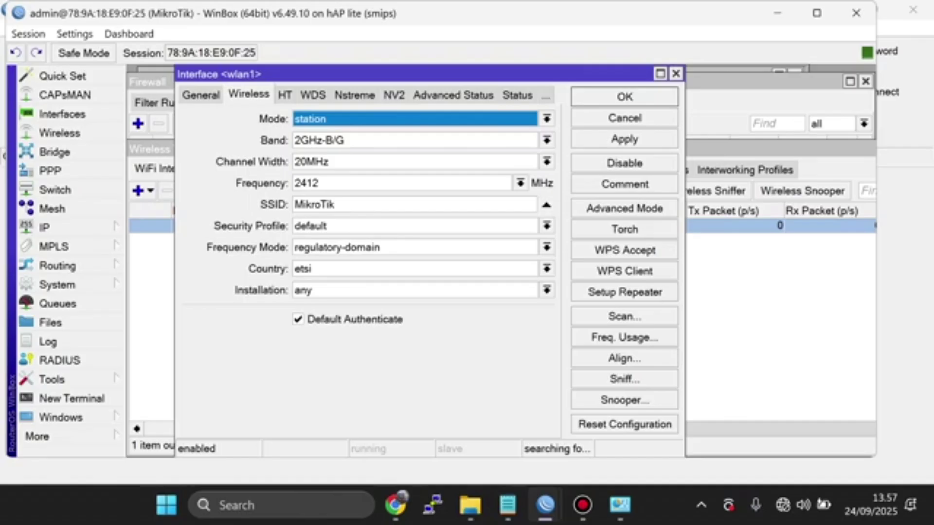
{"action": "left_click", "coordinate": [546, 227]}
{"action": "key", "text": "Down"}
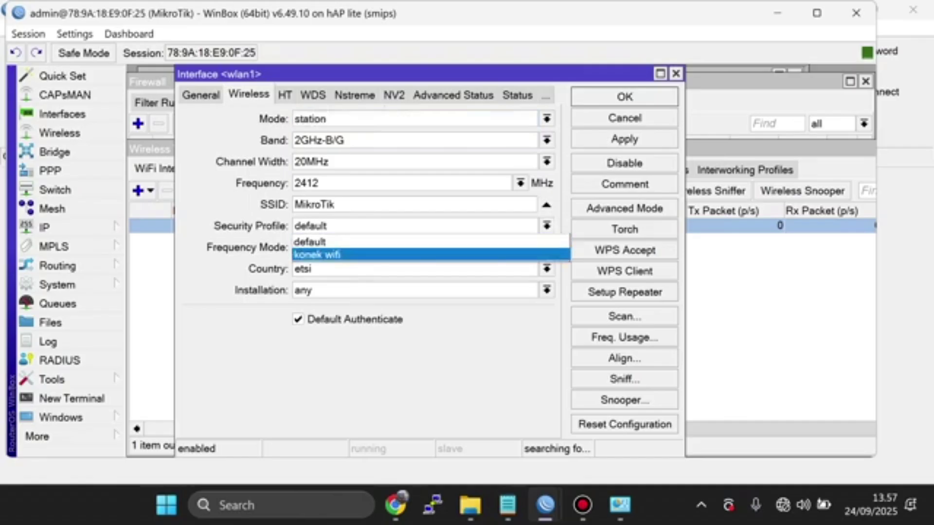
{"action": "key", "text": "Return"}
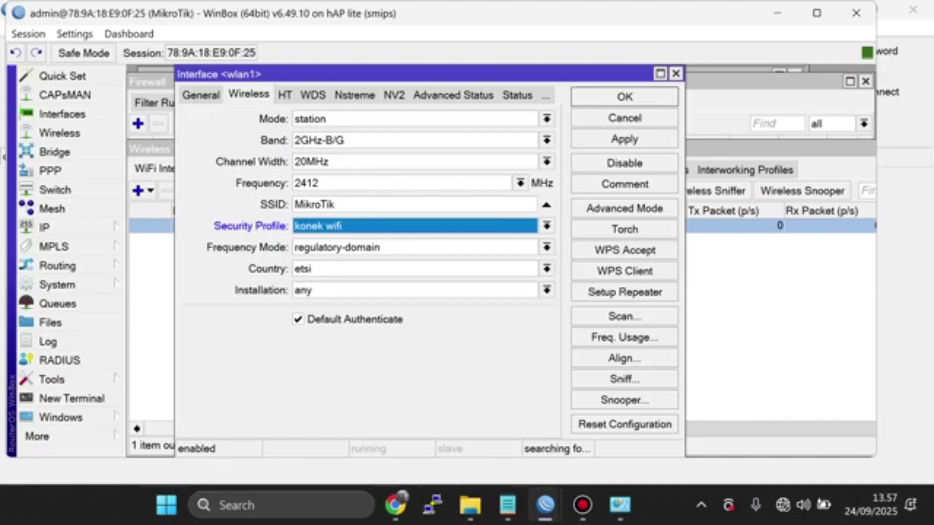
{"action": "left_click", "coordinate": [624, 139]}
Step: Scan for networks and connect wlan1 to WIFI RPS 2
{"action": "left_click", "coordinate": [624, 317]}
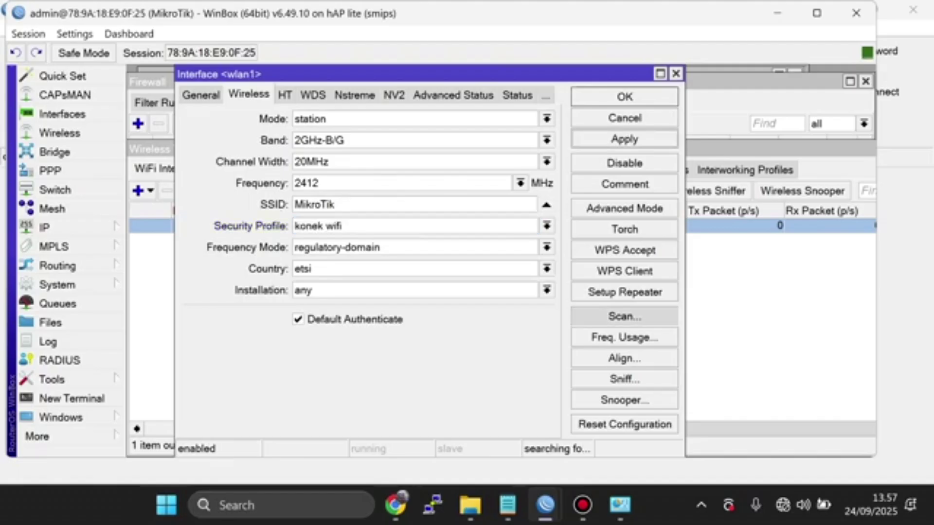
{"action": "left_click", "coordinate": [626, 97]}
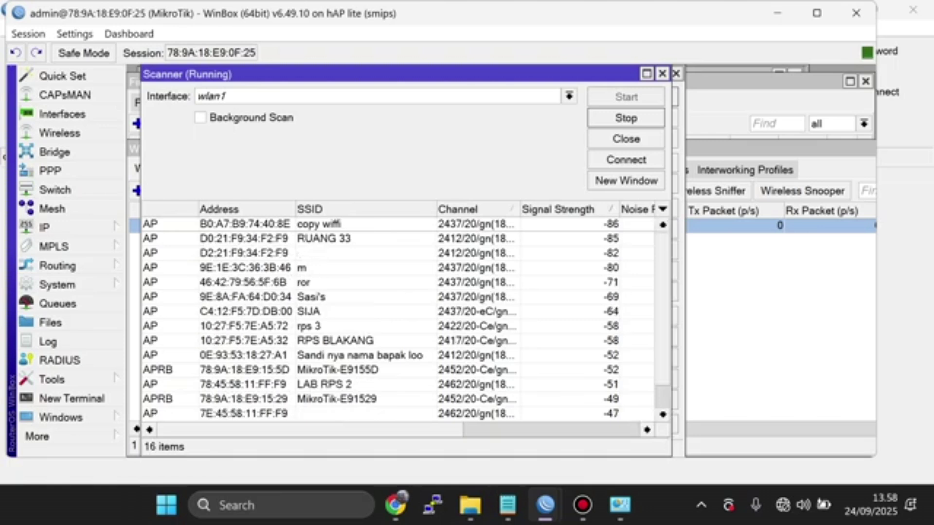
{"action": "left_click", "coordinate": [558, 210]}
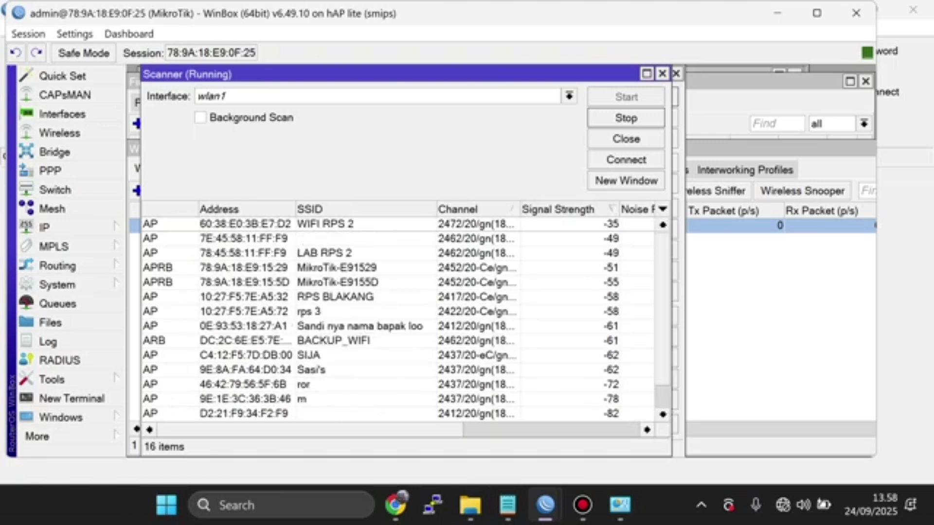
{"action": "left_click", "coordinate": [325, 224]}
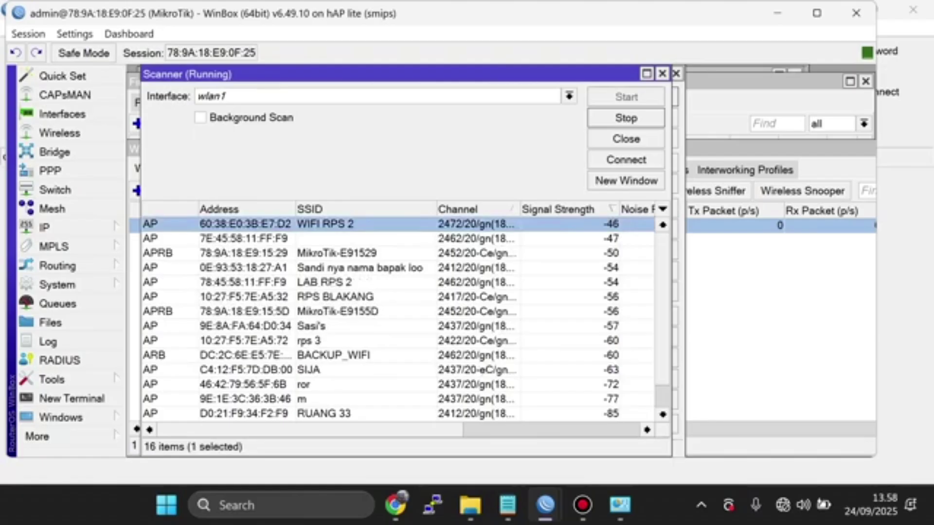
{"action": "left_click", "coordinate": [626, 160]}
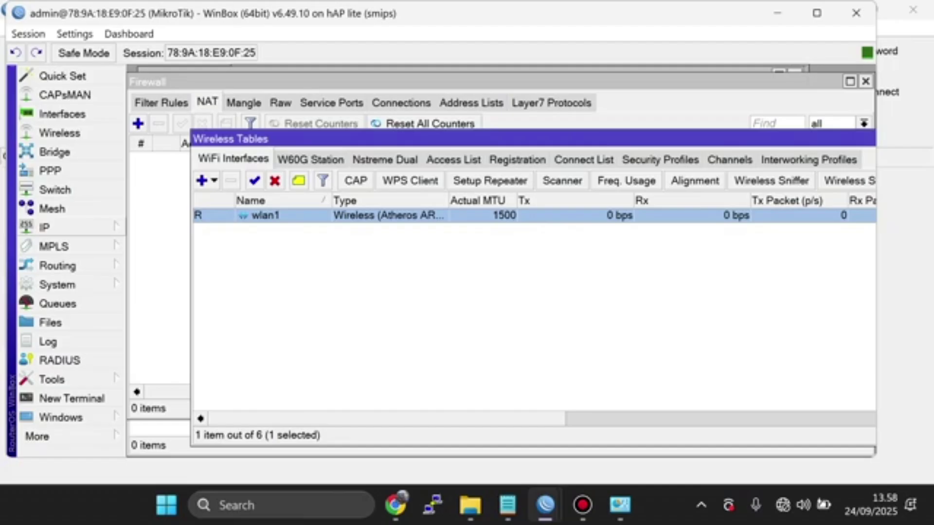
Step: Open the DHCP Client list and log into a new terminal as admin with an empty password
{"action": "left_click", "coordinate": [59, 227]}
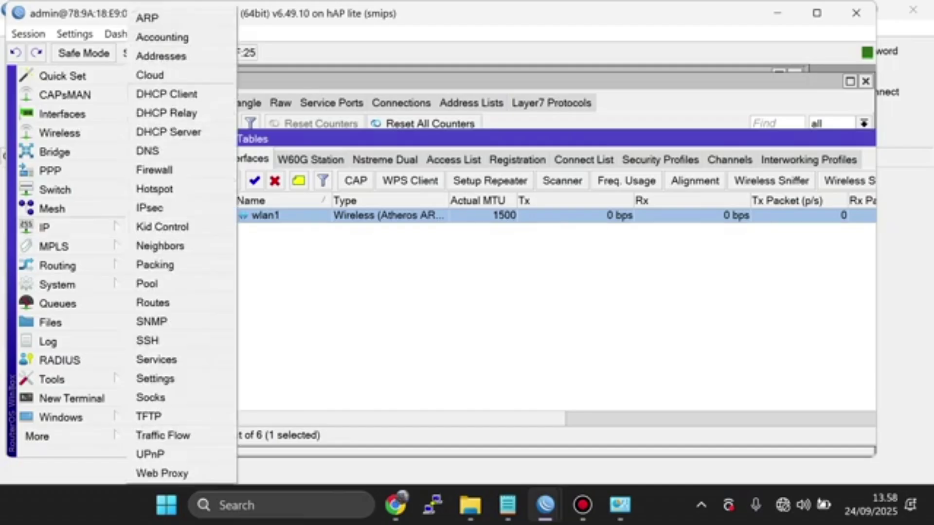
{"action": "left_click", "coordinate": [167, 94]}
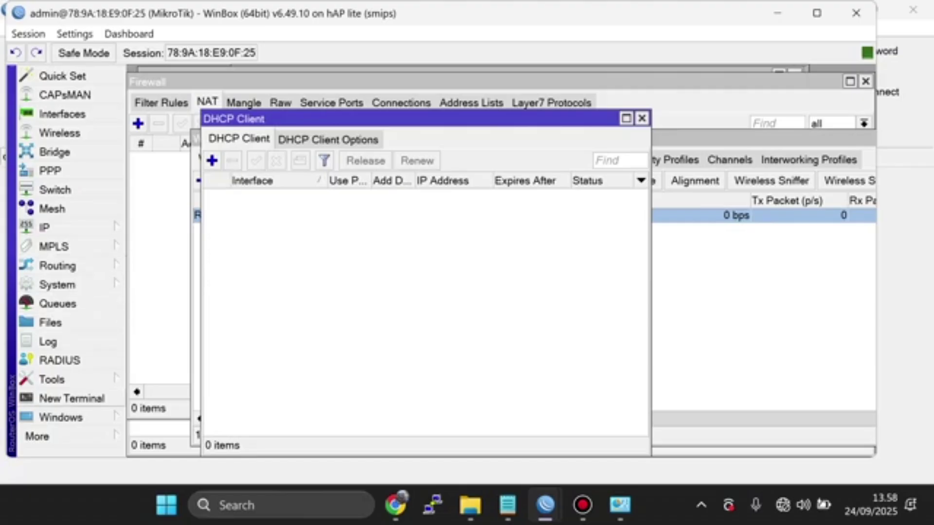
{"action": "left_click", "coordinate": [72, 398]}
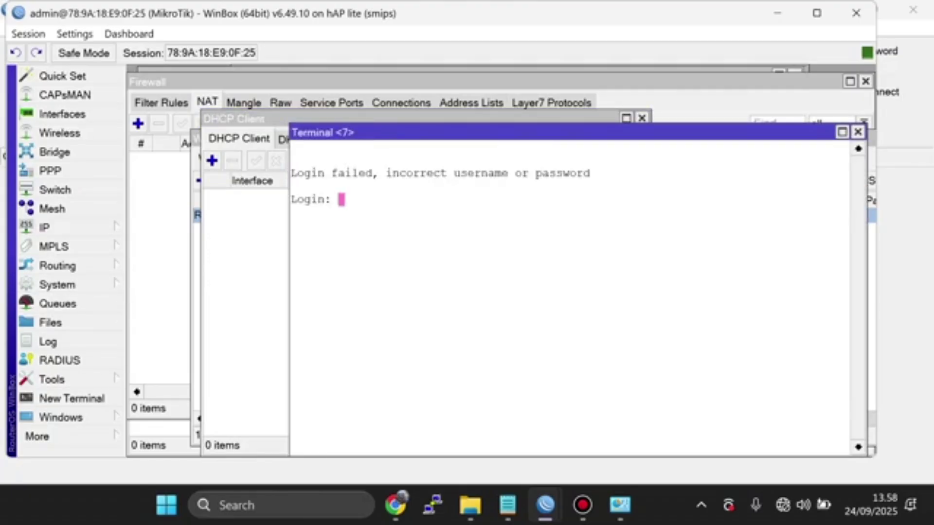
{"action": "type", "text": "admin"}
{"action": "key", "text": "Return"}
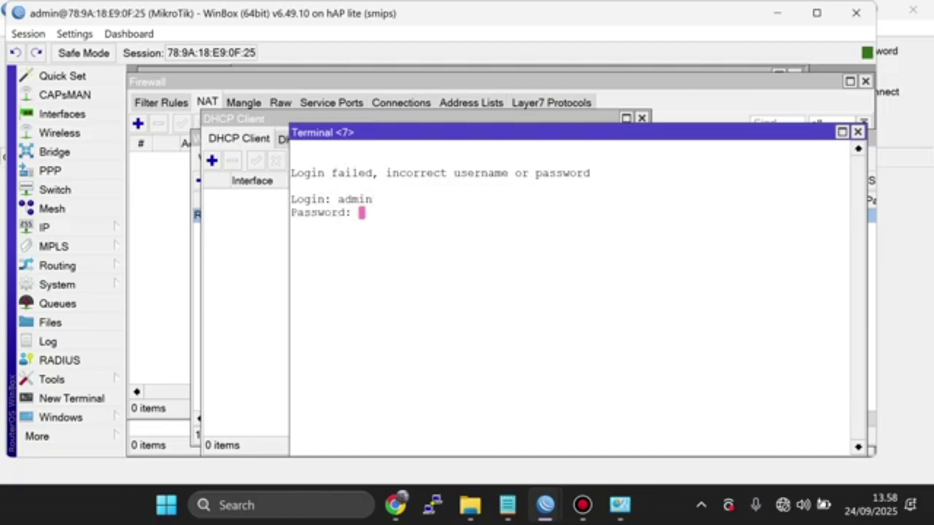
{"action": "key", "text": "Return"}
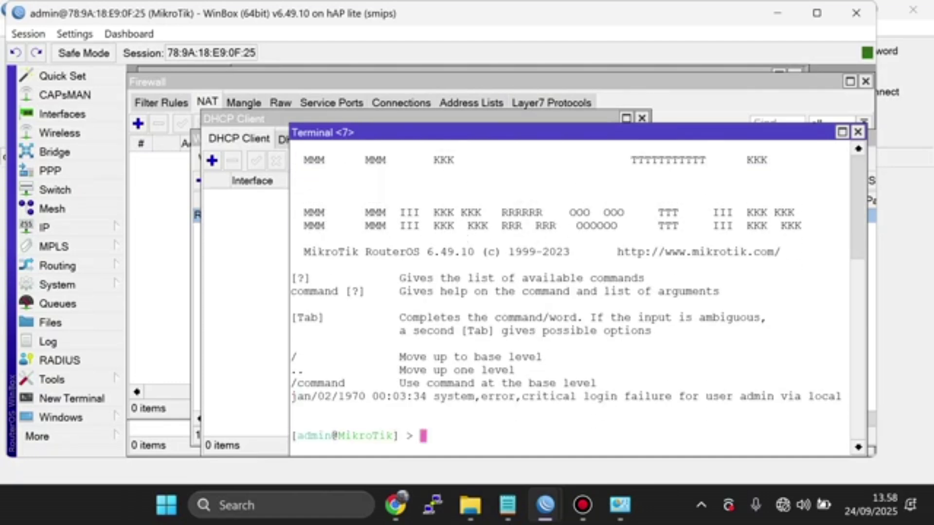
Step: Ping cnn.com from the terminal, which fails with no DNS server answer
{"action": "type", "text": "ping "}
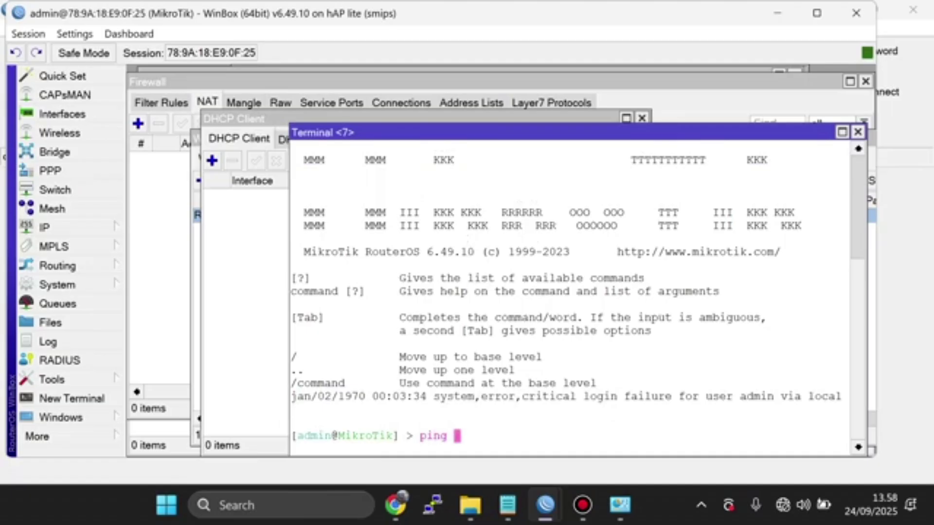
{"action": "type", "text": "cnn.com"}
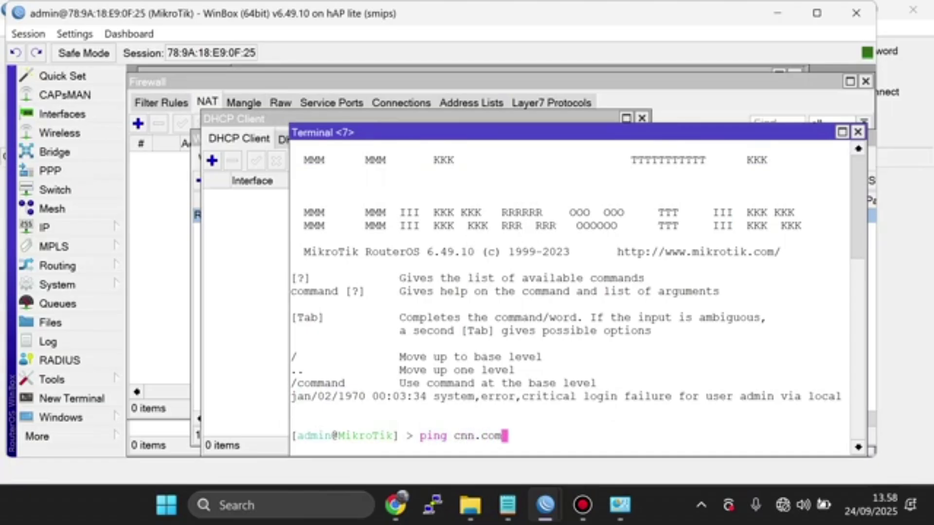
{"action": "key", "text": "Return"}
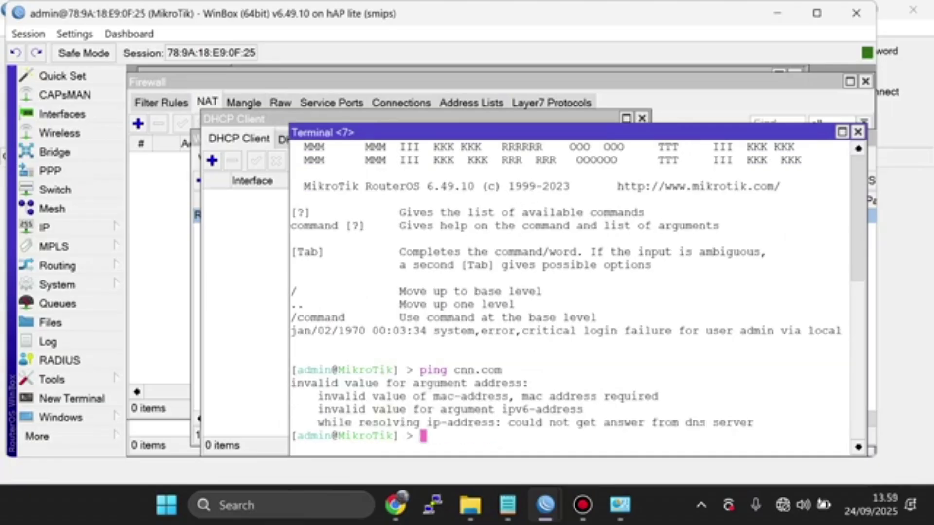
{"action": "left_click", "coordinate": [245, 272]}
Step: Add a DHCP client on interface wlan1
{"action": "left_click", "coordinate": [212, 161]}
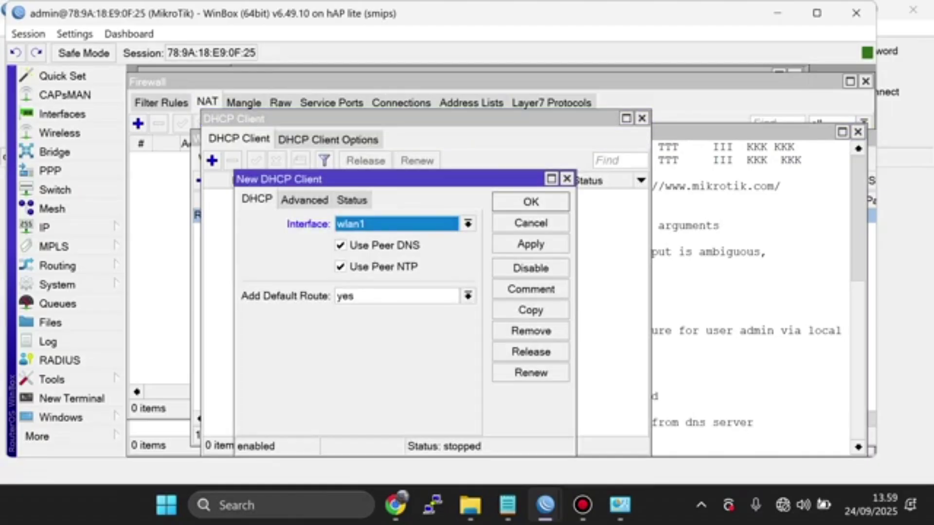
{"action": "left_click", "coordinate": [467, 223]}
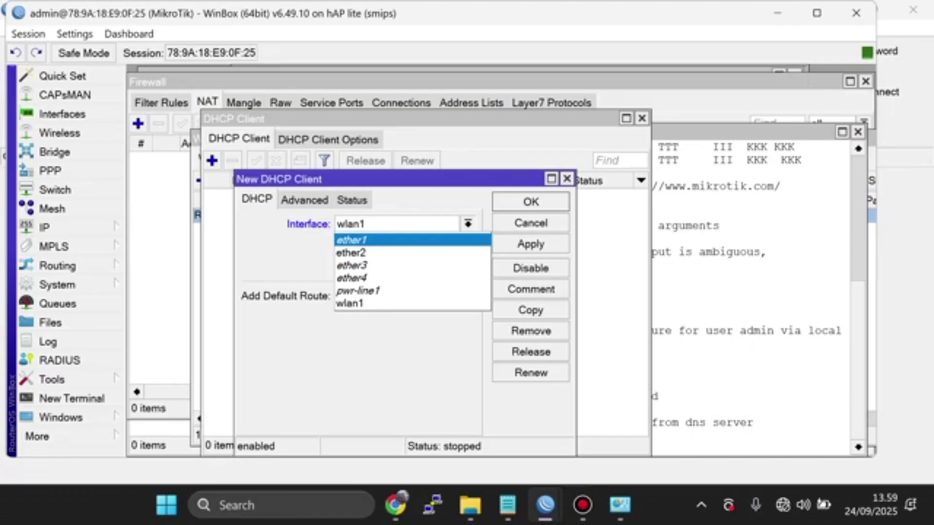
{"action": "left_click", "coordinate": [350, 303]}
{"action": "left_click", "coordinate": [531, 244]}
{"action": "left_click", "coordinate": [531, 202]}
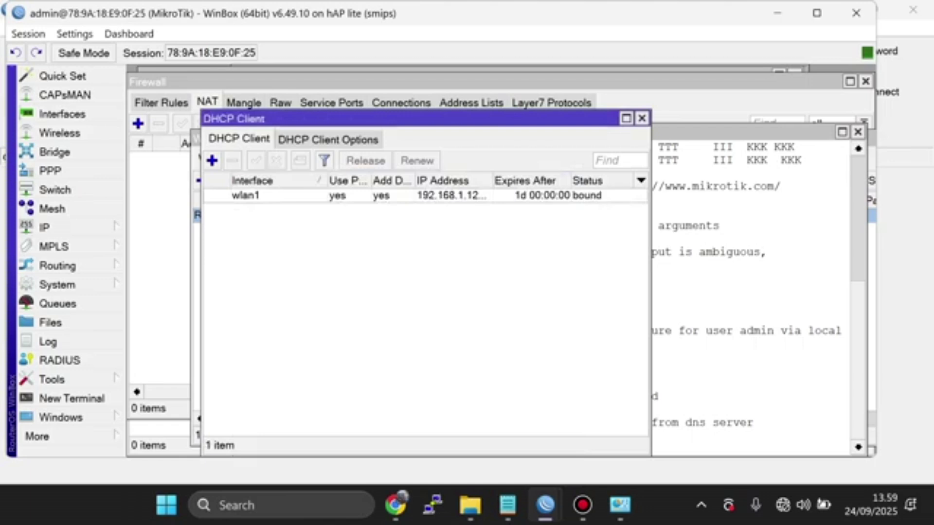
Step: Rerun the cnn.com ping, getting 4 of 6 replies, then stop it
{"action": "left_click", "coordinate": [749, 302]}
{"action": "key", "text": "Up"}
{"action": "key", "text": "Return"}
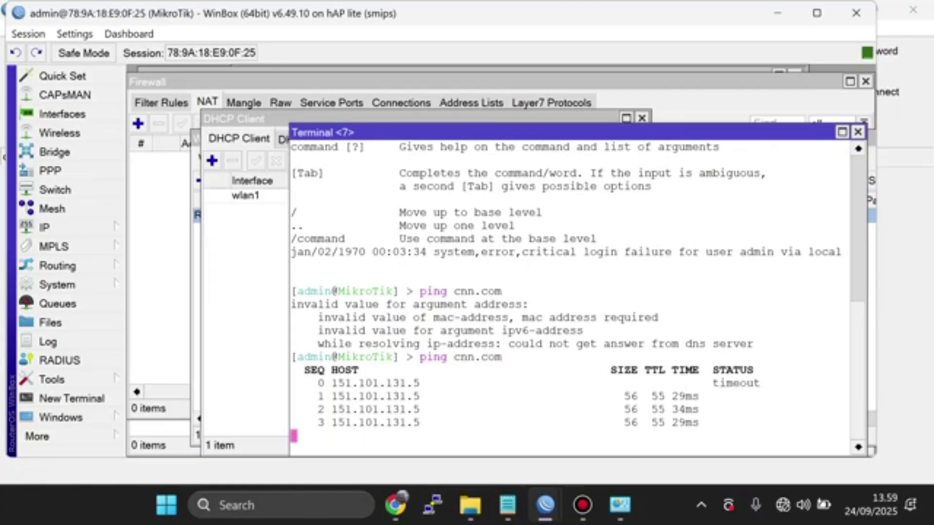
{"action": "key", "text": "ctrl+c"}
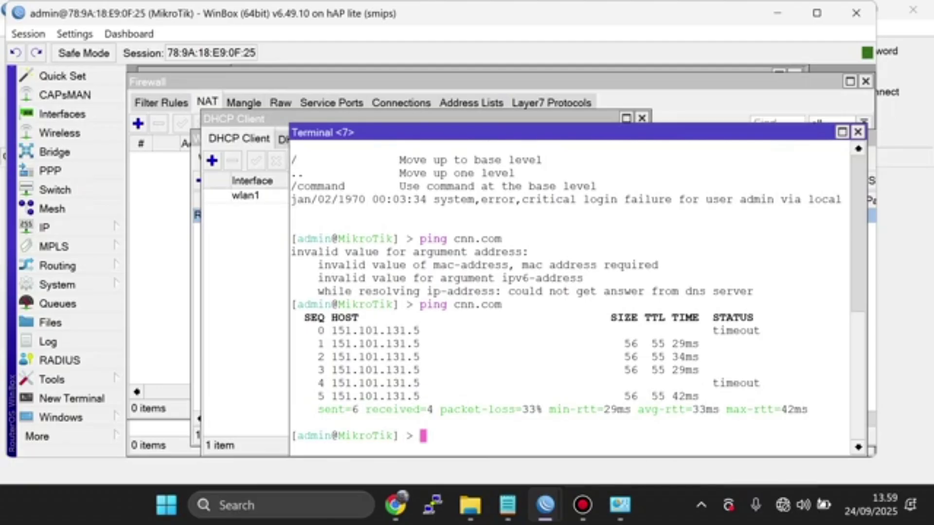
Step: Add the IP address 192.169.2.1/24 on interface ether2
{"action": "key", "text": "Insert"}
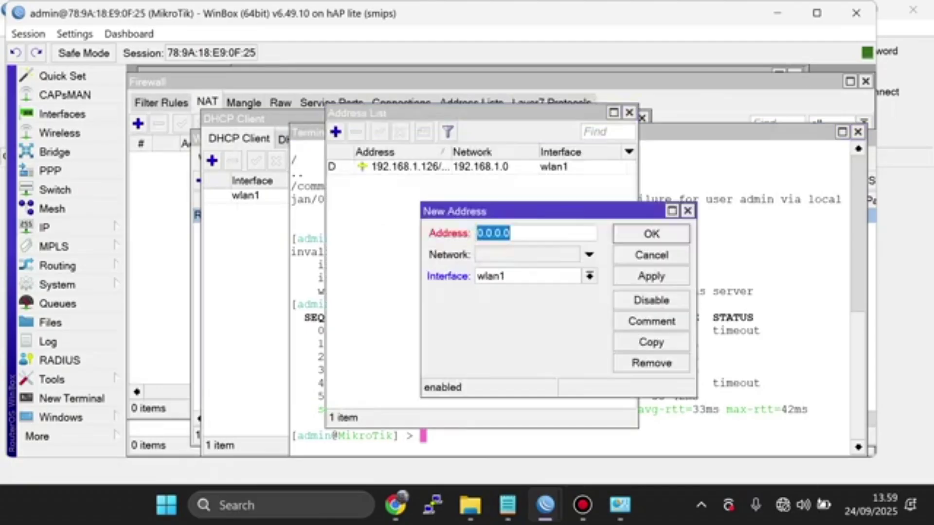
{"action": "type", "text": "1"}
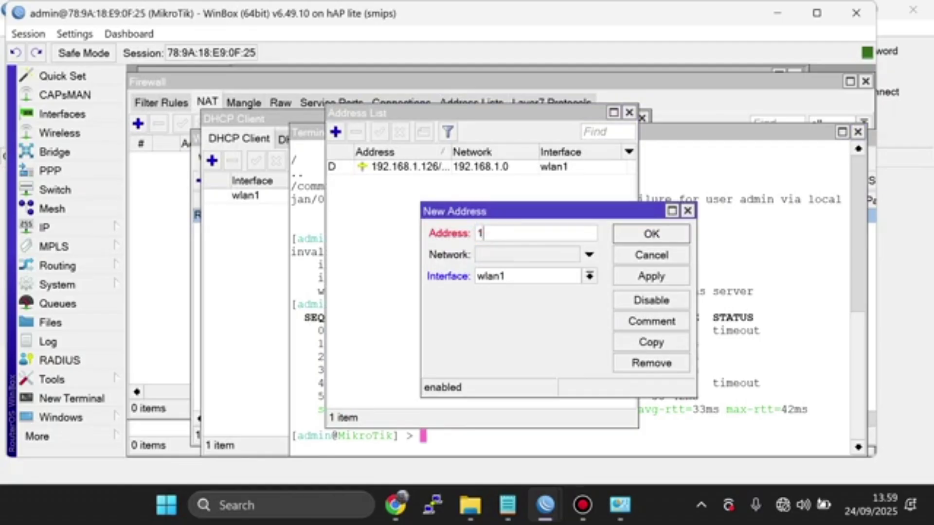
{"action": "type", "text": "92.169.2.1/24"}
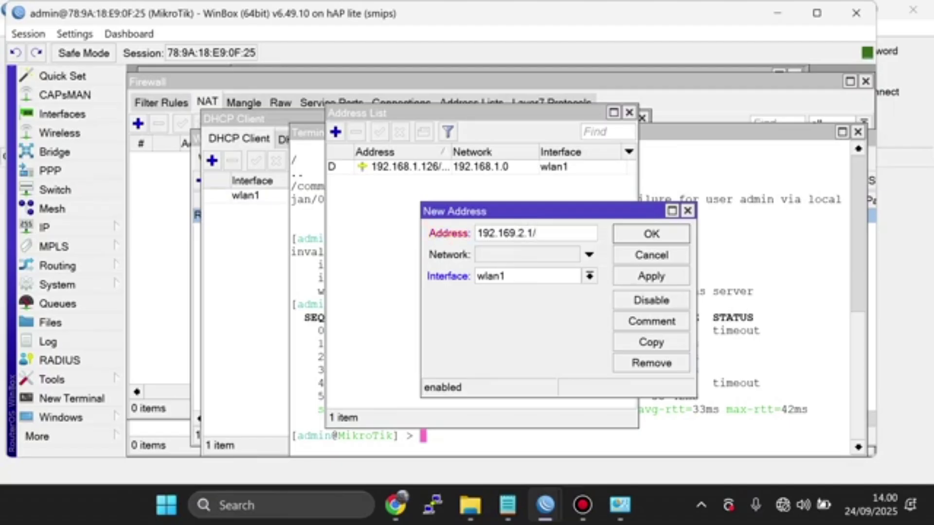
{"action": "left_click", "coordinate": [590, 276]}
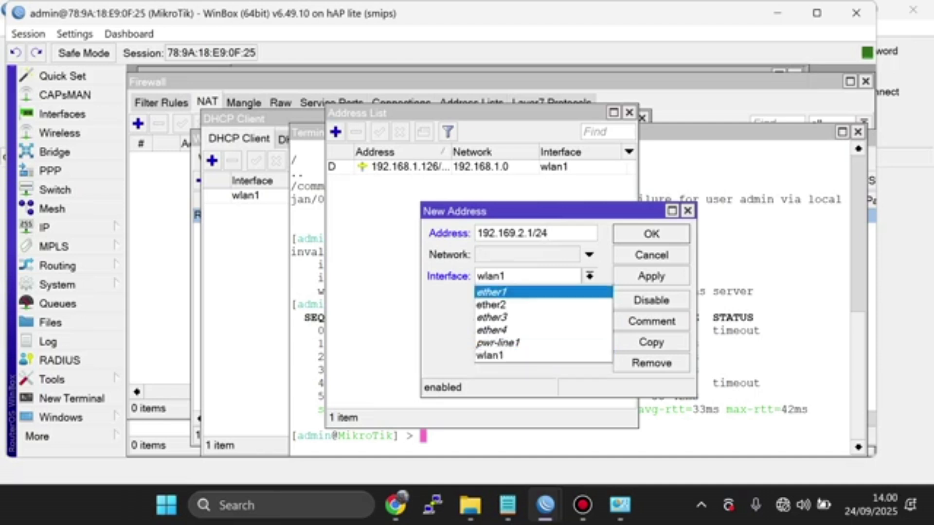
{"action": "left_click", "coordinate": [492, 304]}
{"action": "left_click", "coordinate": [651, 276]}
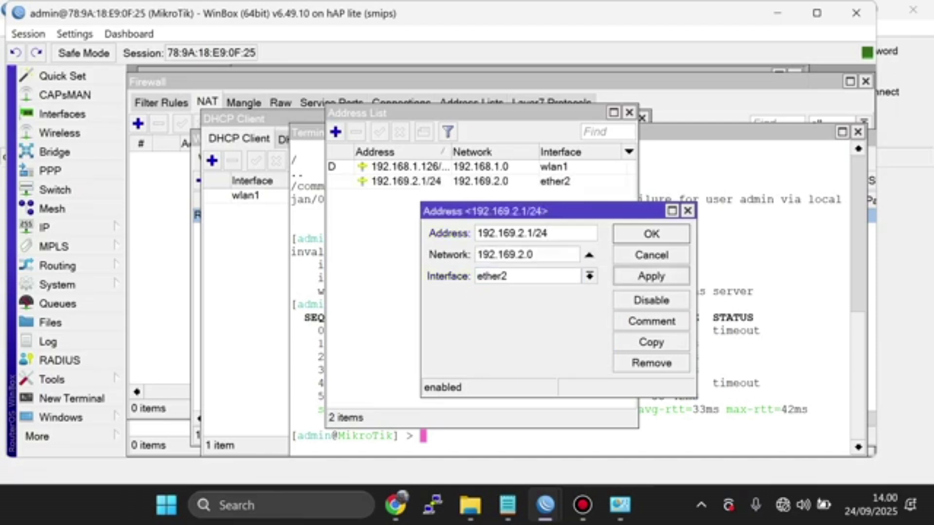
{"action": "left_click", "coordinate": [651, 233]}
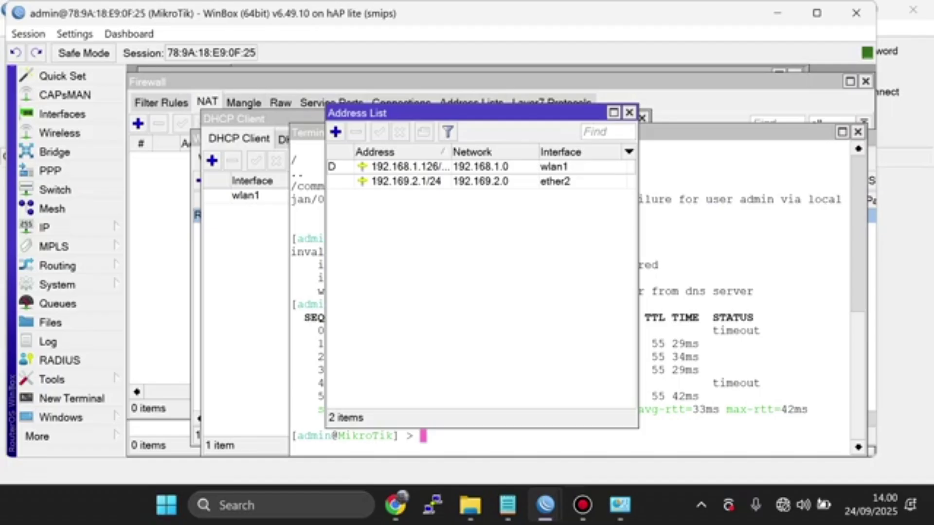
{"action": "left_click", "coordinate": [406, 181]}
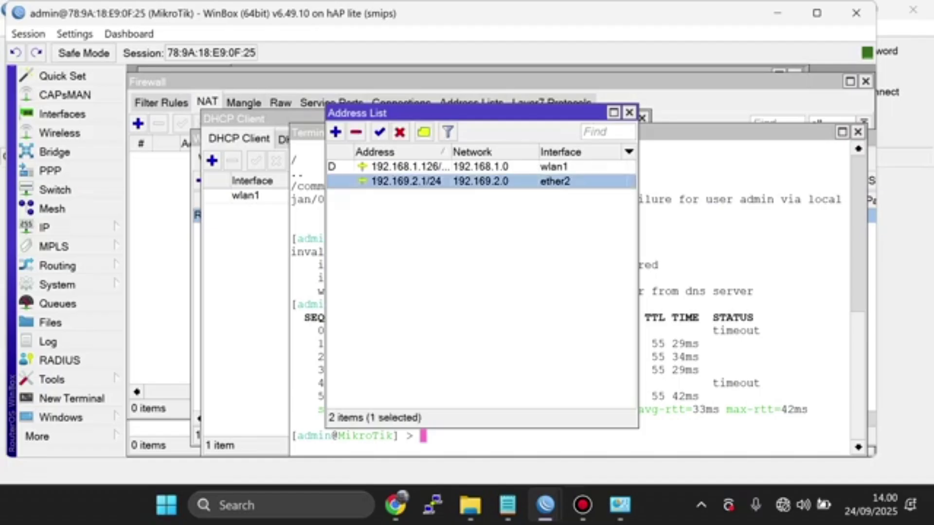
{"action": "left_click", "coordinate": [45, 227]}
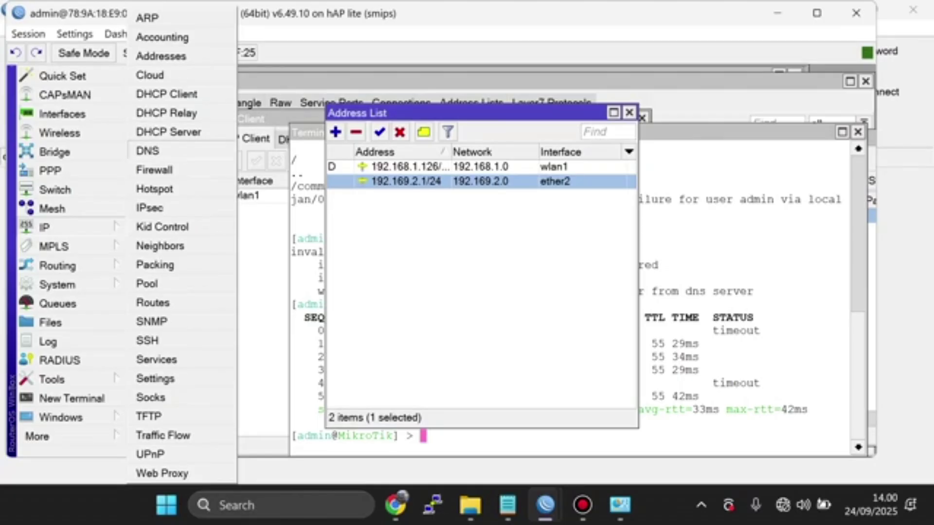
Step: Run DHCP Setup on ether2, creating dhcp1 with pool dhcp_pool0 and 00:10:00 lease
{"action": "left_click", "coordinate": [168, 132]}
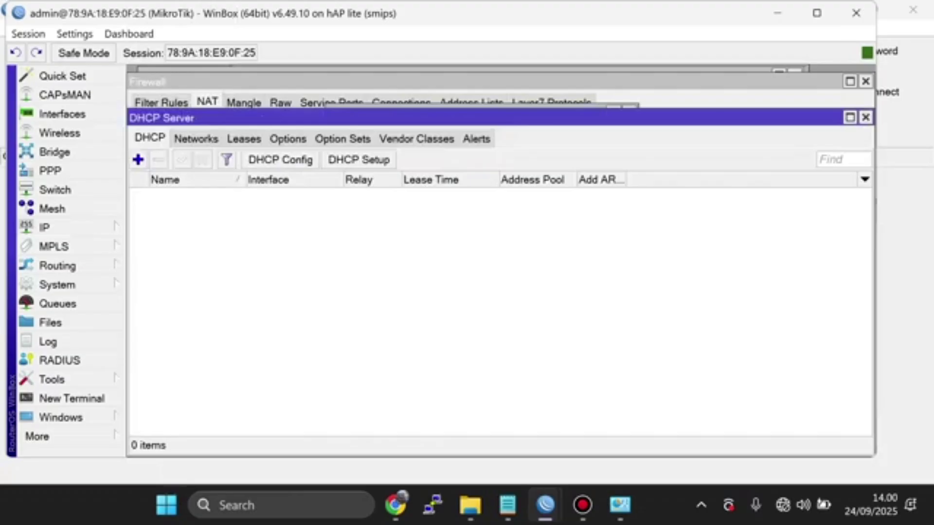
{"action": "left_click", "coordinate": [359, 160]}
{"action": "left_click", "coordinate": [617, 257]}
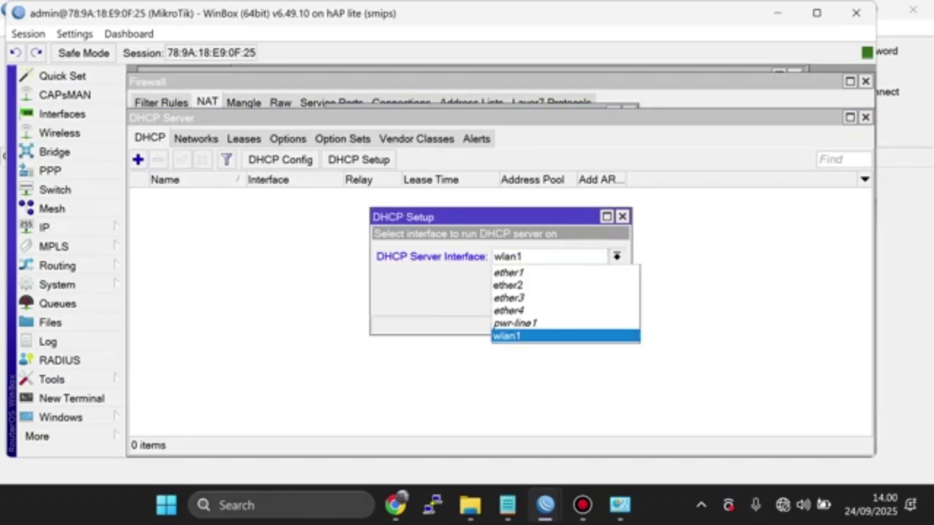
{"action": "left_click", "coordinate": [507, 285]}
{"action": "key", "text": "Return"}
{"action": "key", "text": "Return"}
{"action": "key", "text": "Return"}
{"action": "key", "text": "Return"}
{"action": "key", "text": "Return"}
{"action": "key", "text": "Return"}
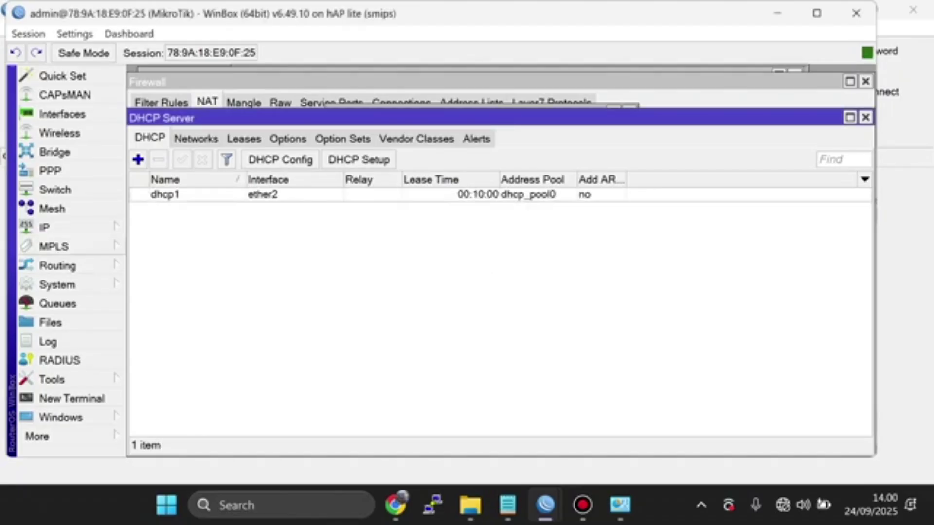
{"action": "left_click", "coordinate": [45, 227]}
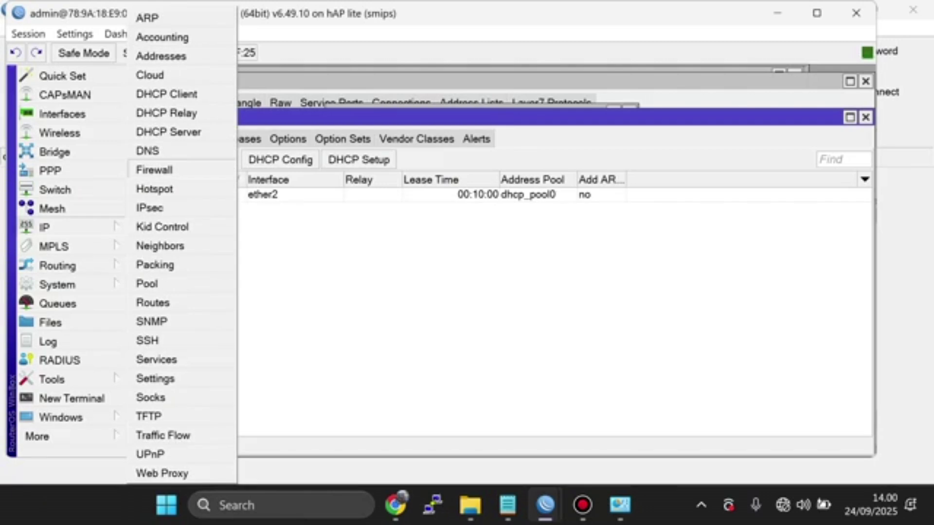
Step: Start a new srcnat NAT rule with source address 192.169.2.0/24
{"action": "left_click", "coordinate": [155, 169]}
{"action": "left_click", "coordinate": [138, 124]}
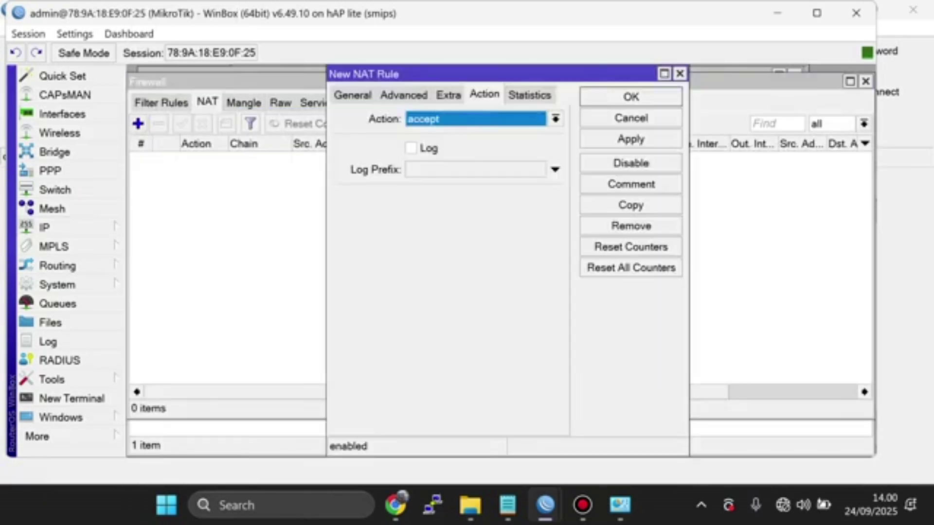
{"action": "left_click", "coordinate": [353, 94]}
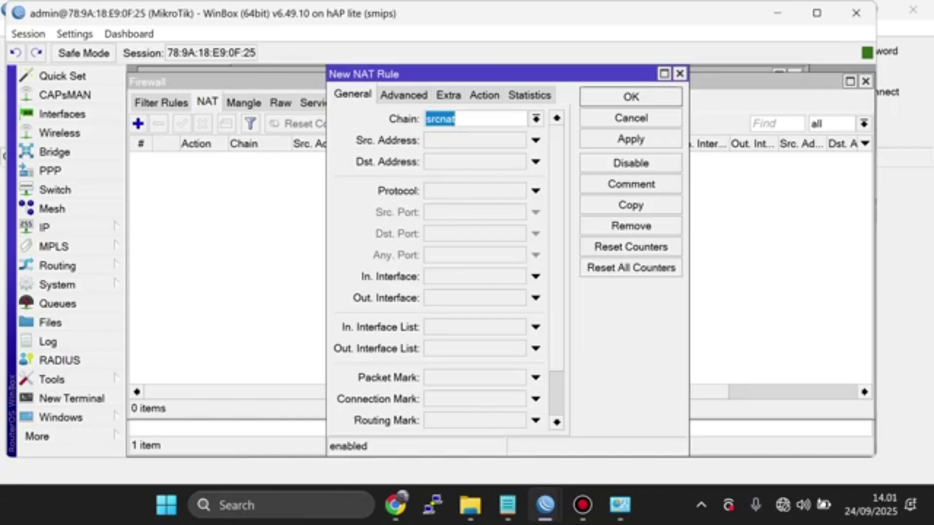
{"action": "key", "text": "Tab"}
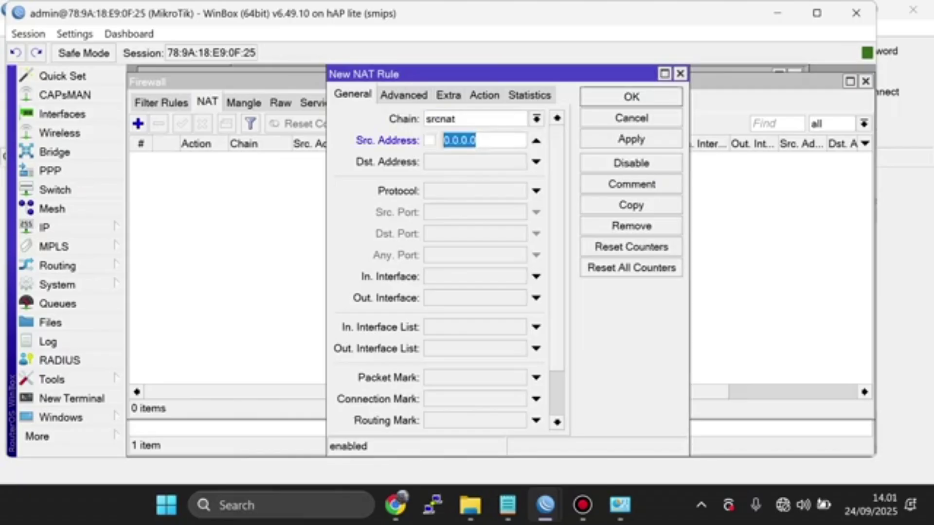
{"action": "type", "text": "128"}
{"action": "key", "text": "BackSpace"}
{"action": "key", "text": "BackSpace"}
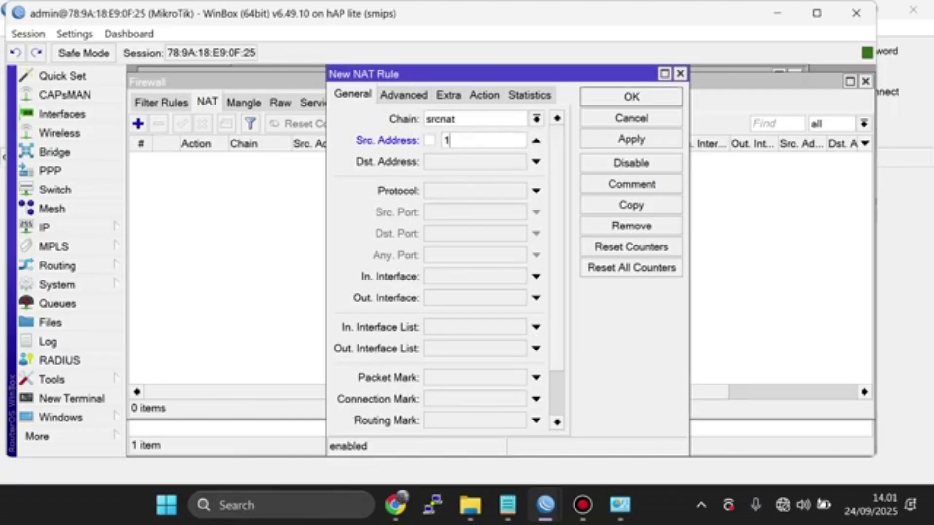
{"action": "type", "text": "92.169.2.0/24"}
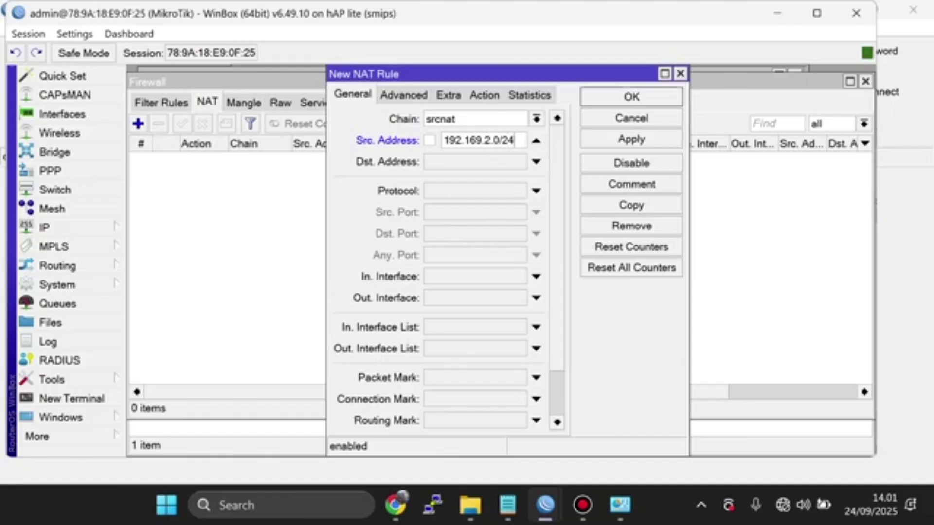
Step: Set the rule's out-interface to wlan1 and action to masquerade, then save it
{"action": "left_click", "coordinate": [536, 299]}
{"action": "left_click", "coordinate": [519, 298]}
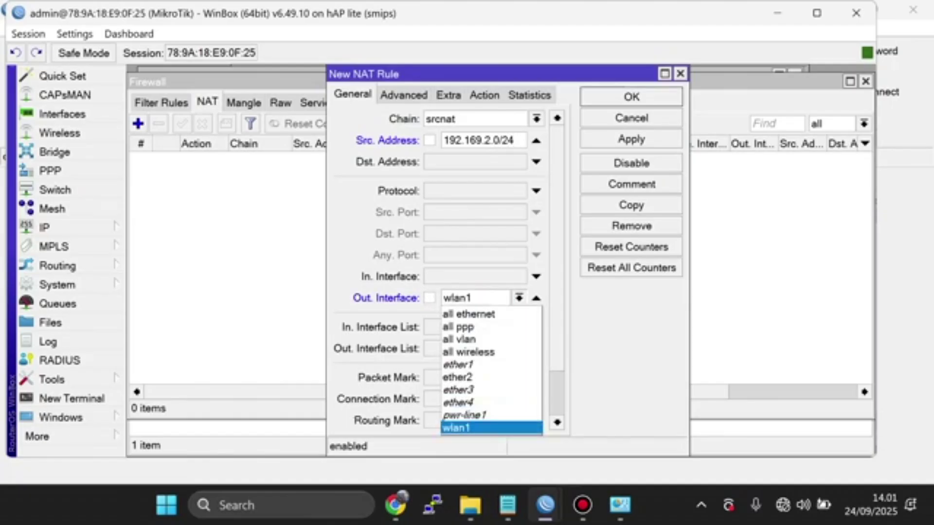
{"action": "left_click", "coordinate": [467, 428]}
{"action": "left_click", "coordinate": [485, 95]}
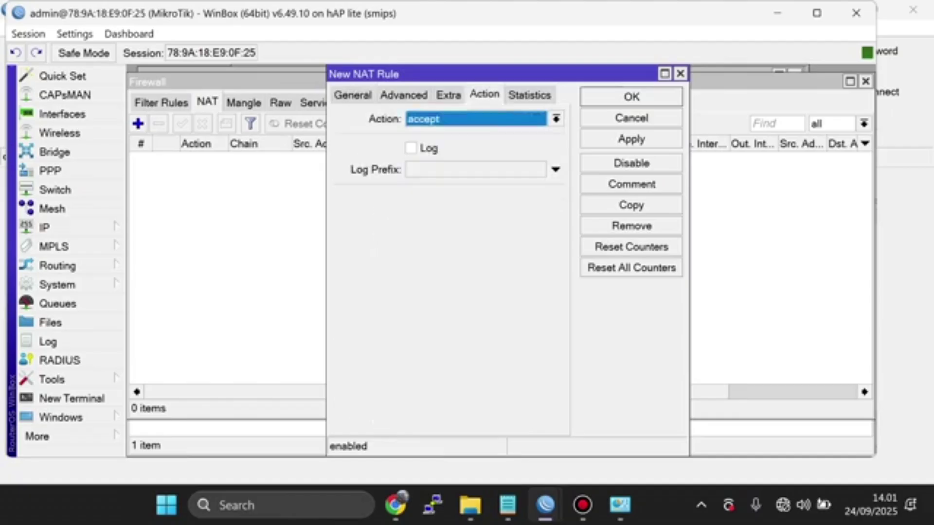
{"action": "left_click", "coordinate": [556, 119]}
{"action": "left_click", "coordinate": [438, 210]}
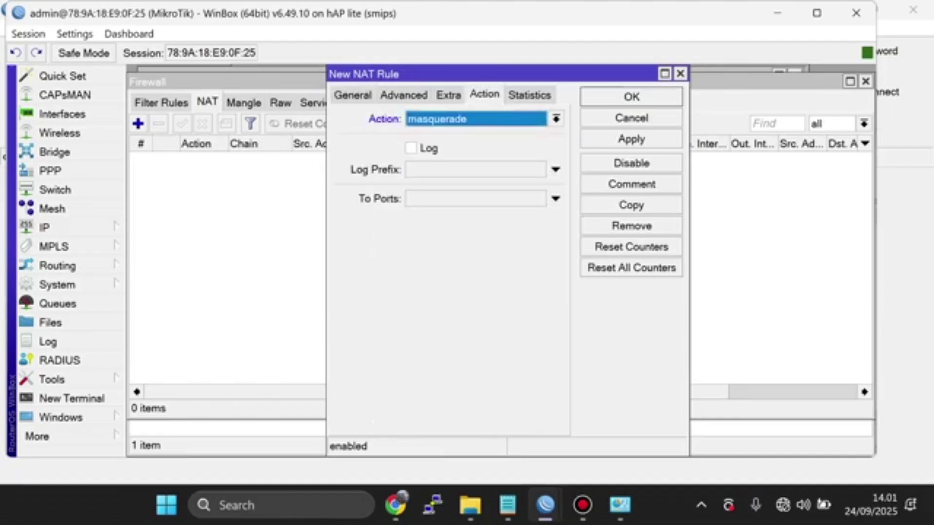
{"action": "left_click", "coordinate": [632, 139]}
{"action": "left_click", "coordinate": [631, 97]}
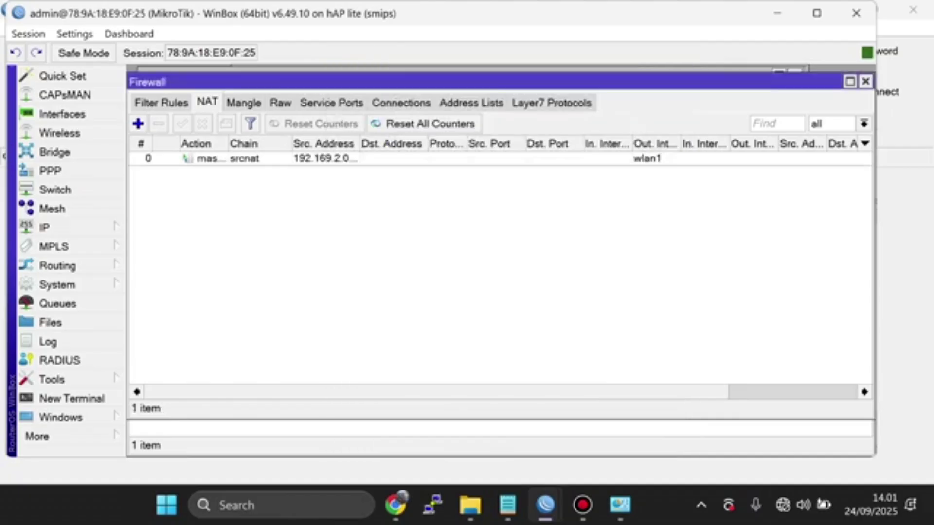
{"action": "left_click", "coordinate": [620, 505]}
Step: Set the Ethernet adapter's IPv4 to obtain IP and DNS addresses automatically
{"action": "double_click", "coordinate": [269, 153]}
{"action": "left_click", "coordinate": [371, 394]}
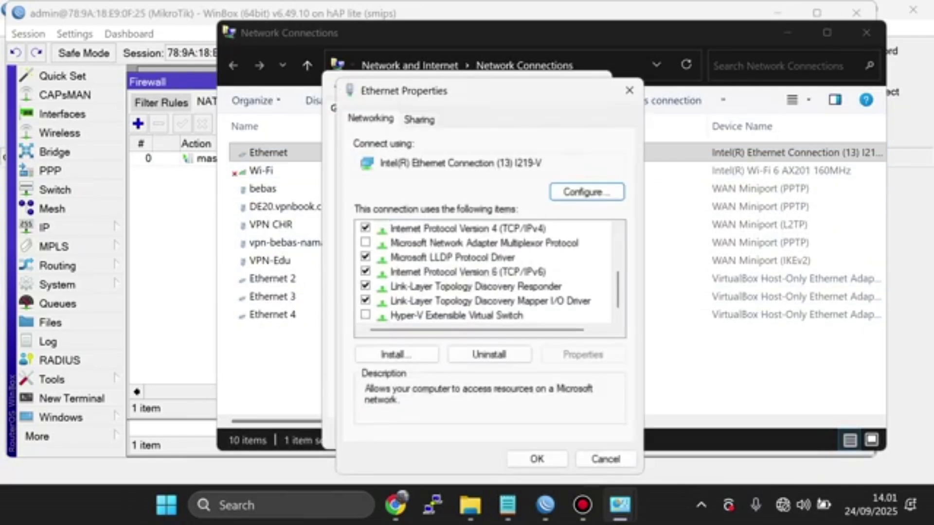
{"action": "double_click", "coordinate": [468, 228]}
{"action": "left_click", "coordinate": [396, 206]}
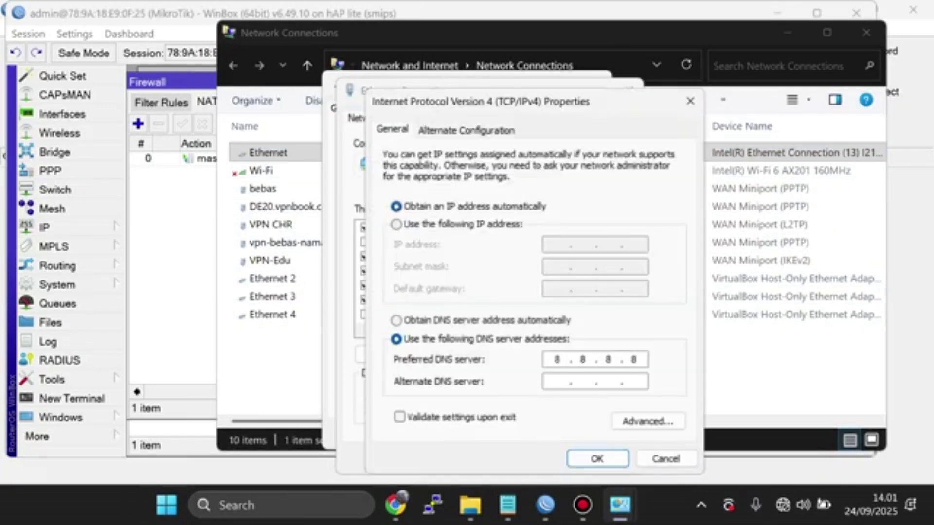
{"action": "left_click", "coordinate": [396, 320]}
{"action": "left_click", "coordinate": [597, 459]}
{"action": "left_click", "coordinate": [596, 457]}
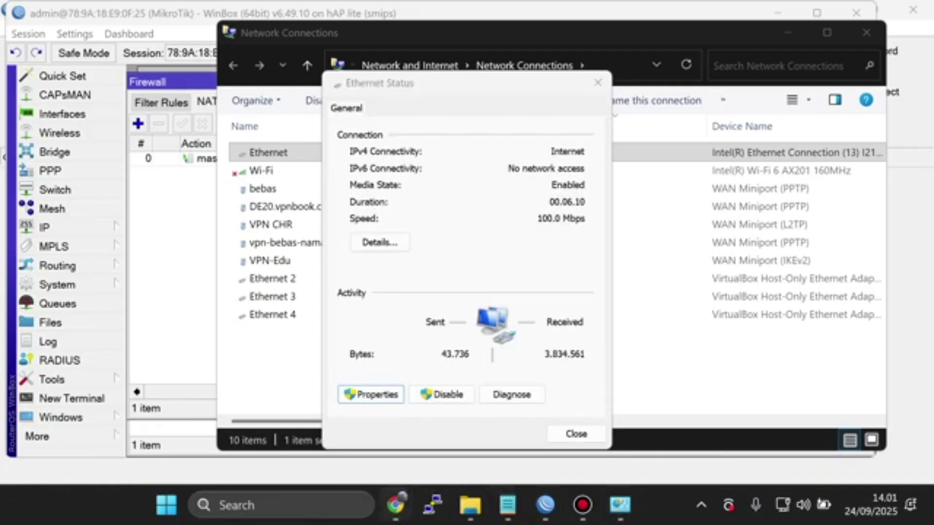
Step: Reload the ayam goreng search results in Chrome
{"action": "left_click", "coordinate": [395, 504]}
{"action": "left_click", "coordinate": [533, 18]}
{"action": "key", "text": "F5"}
Step: Search Google for 'ayam goreng kampung'
{"action": "left_click", "coordinate": [273, 113]}
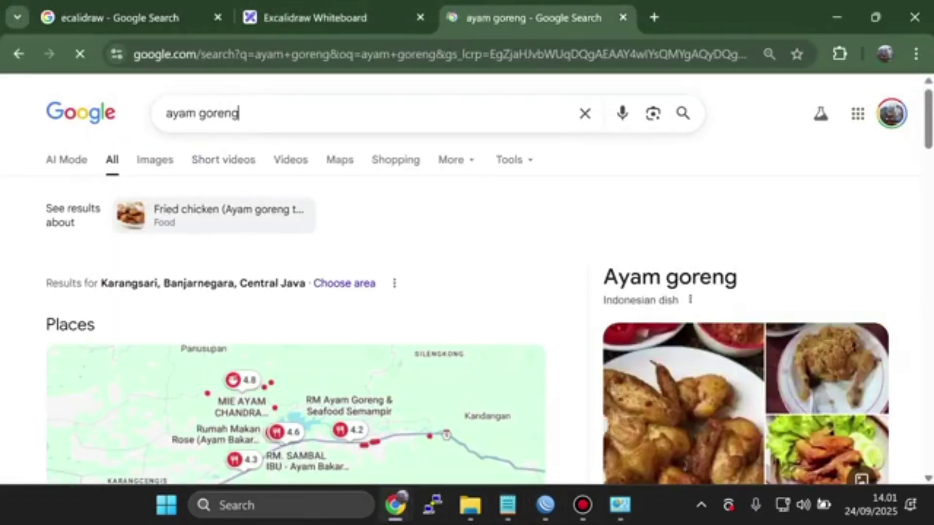
{"action": "type", "text": "kampung"}
{"action": "key", "text": "Return"}
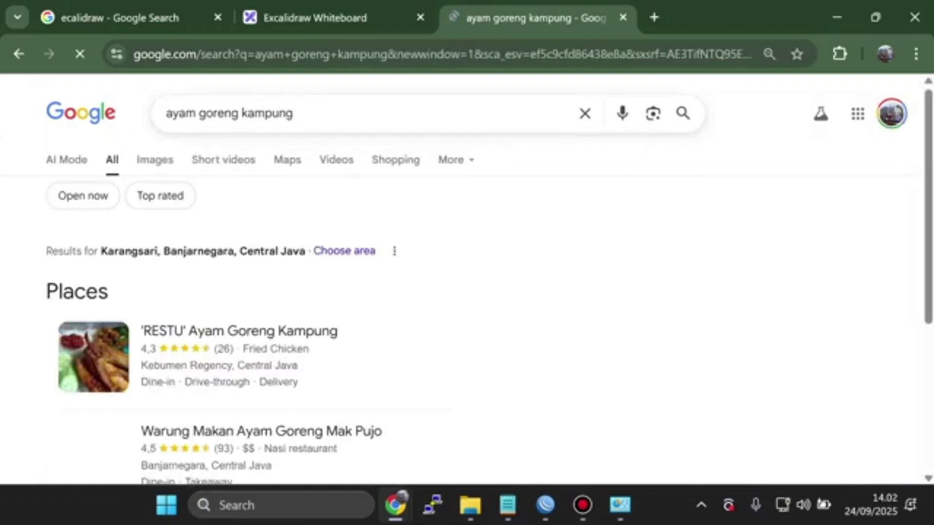
{"action": "scroll", "coordinate": [467, 280], "scroll_direction": "down", "scroll_amount": 15}
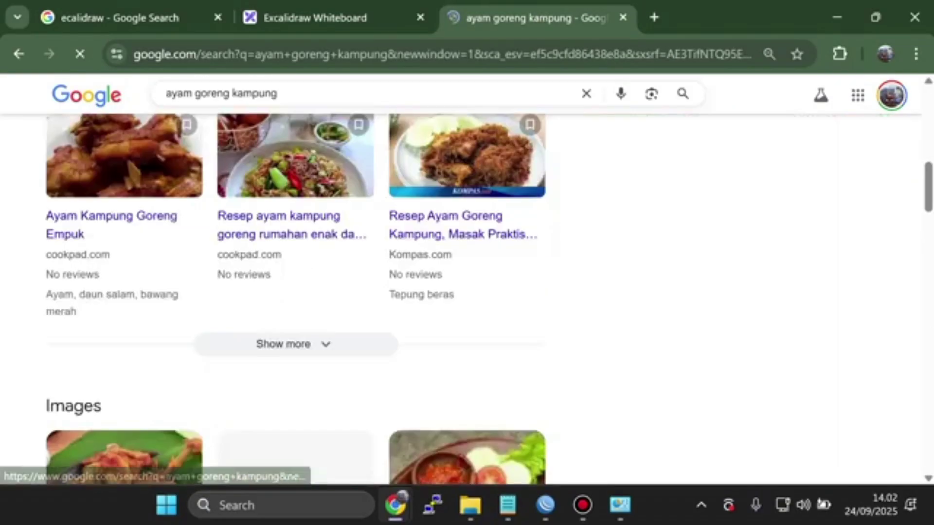
Step: Minimise Chrome, revisit the kampung results, and switch back to WinBox
{"action": "left_click", "coordinate": [836, 18]}
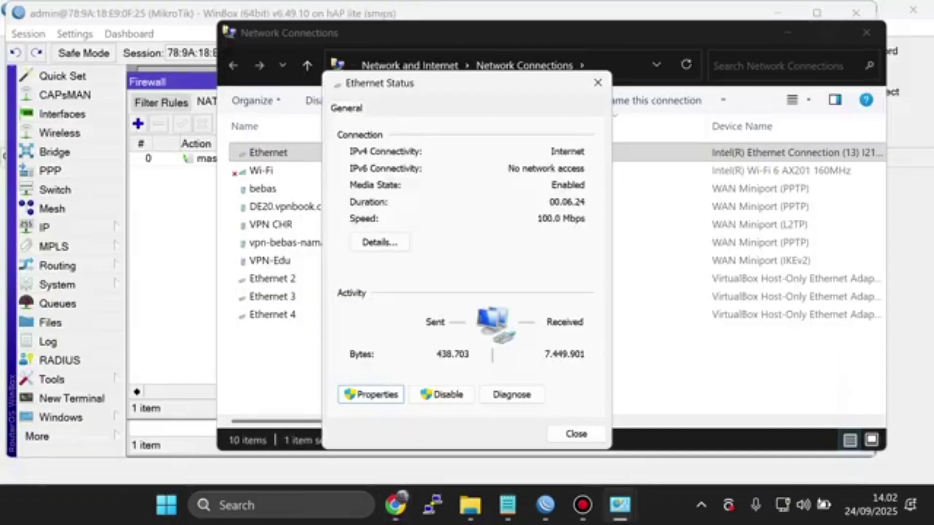
{"action": "key", "text": "alt+Tab"}
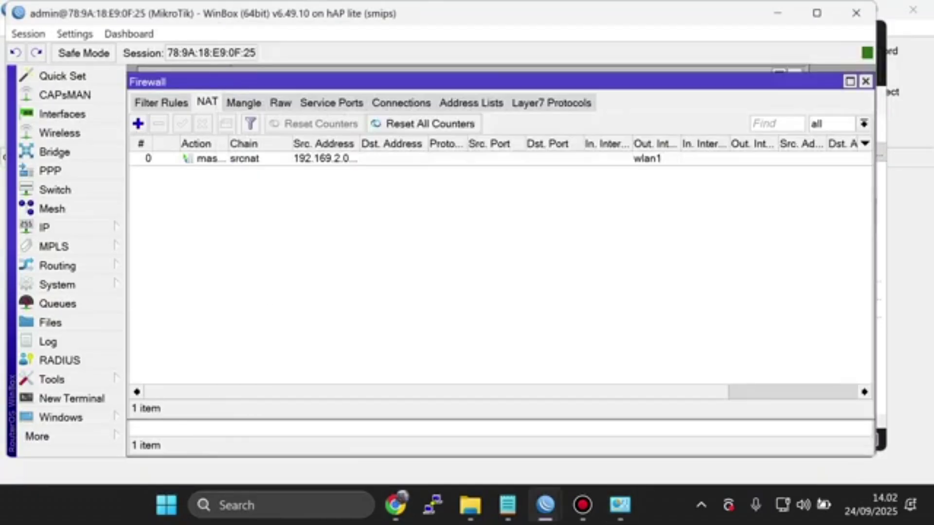
{"action": "left_click", "coordinate": [402, 498]}
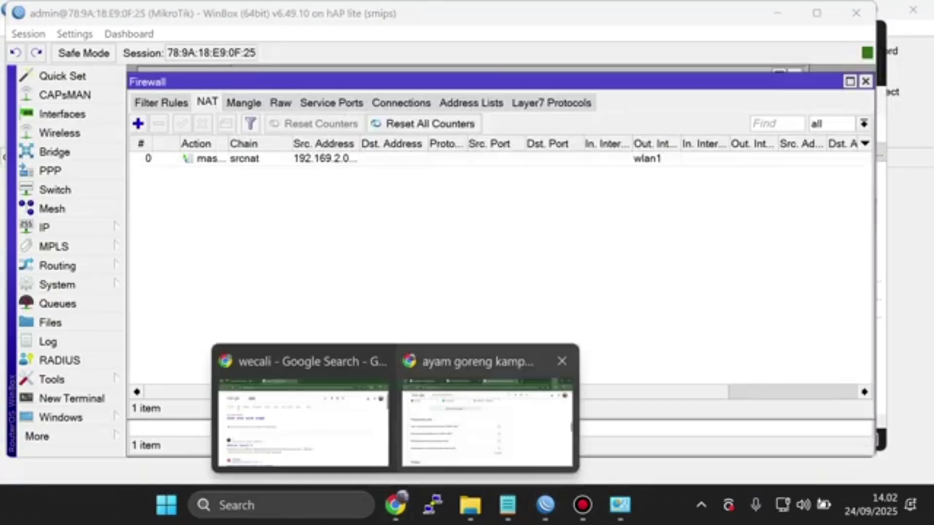
{"action": "left_click", "coordinate": [487, 419]}
{"action": "key", "text": "alt+Tab"}
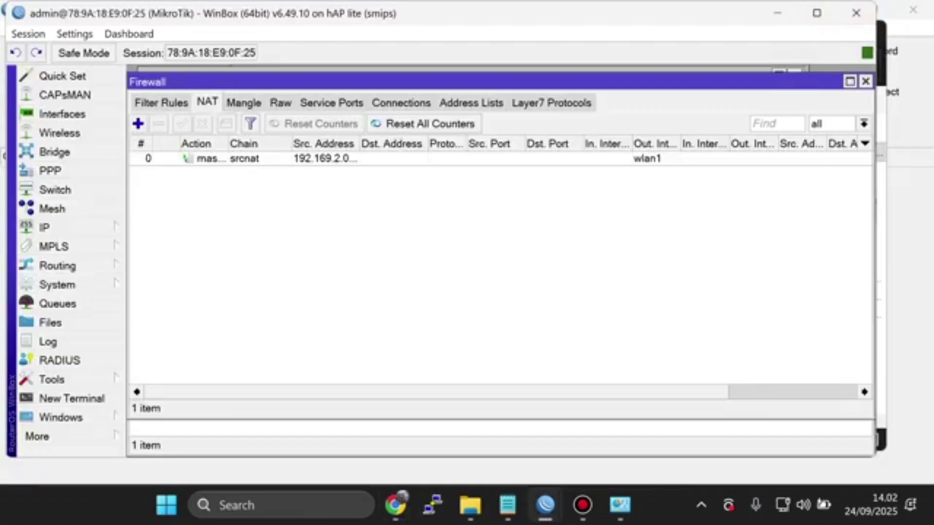
Step: Add a static route to 192.168.2.0/24 via gateway 11.10.0.1
{"action": "left_click", "coordinate": [46, 227]}
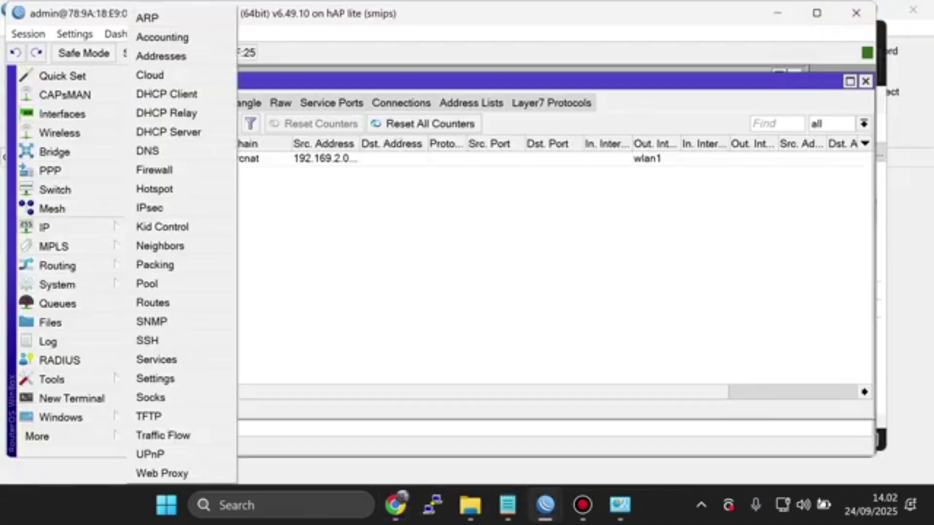
{"action": "left_click", "coordinate": [153, 303]}
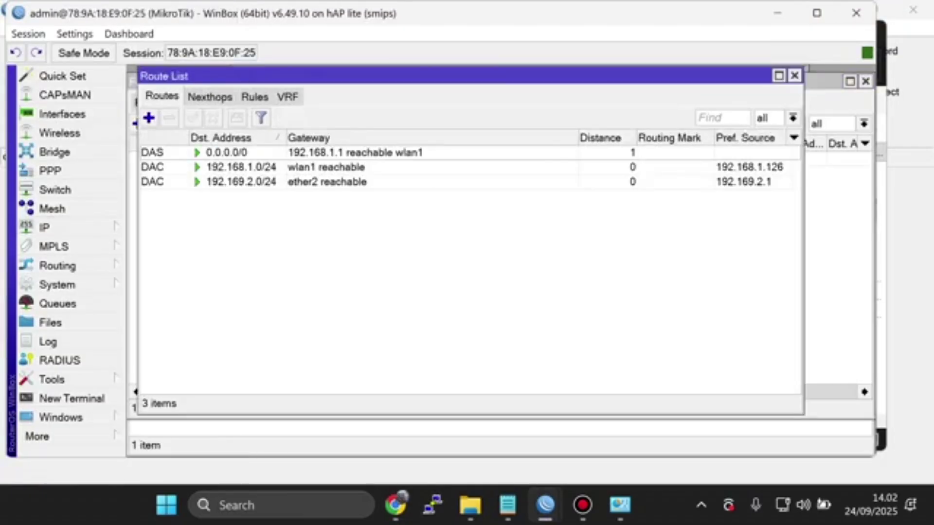
{"action": "left_click", "coordinate": [149, 118]}
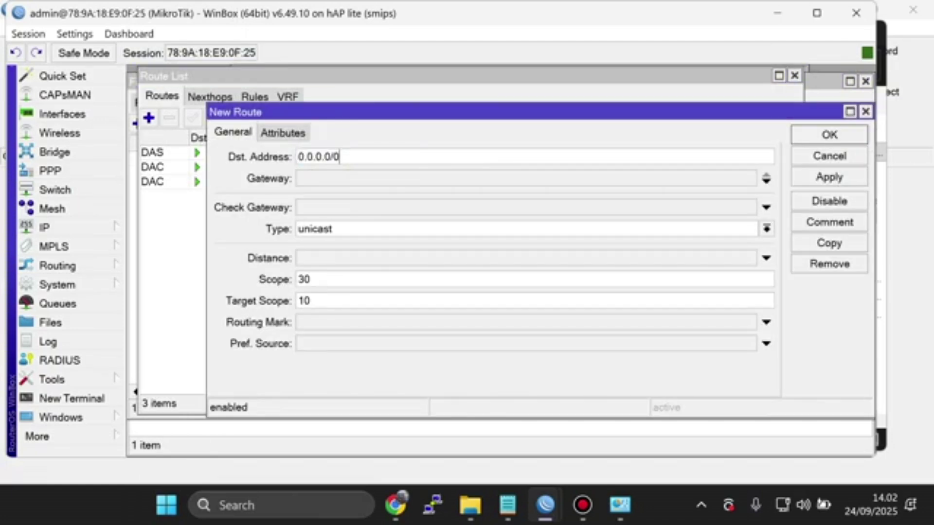
{"action": "type", "text": "192"}
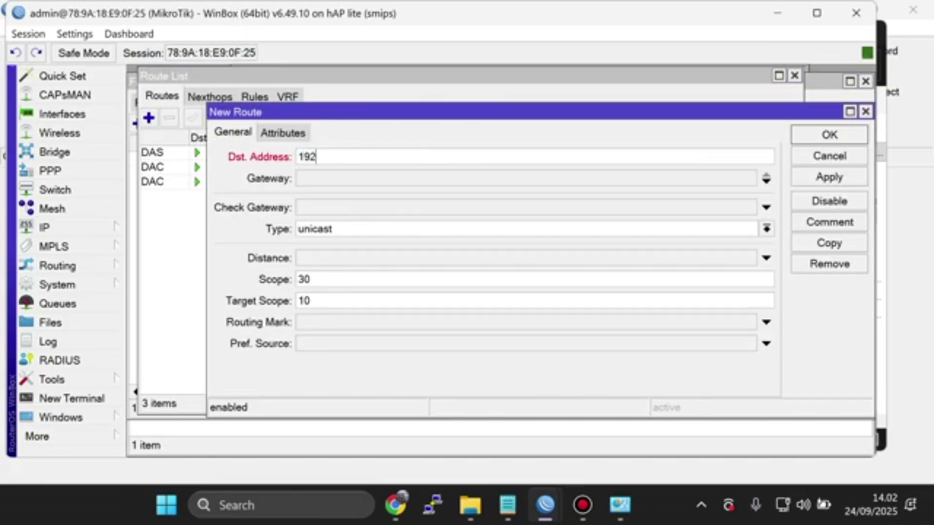
{"action": "type", "text": ".168.2.0/24"}
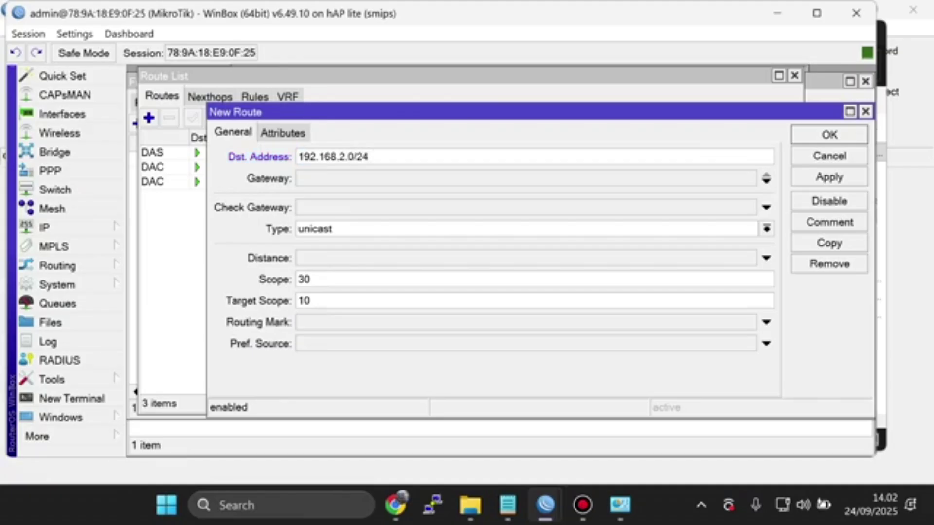
{"action": "key", "text": "Tab"}
{"action": "type", "text": "11.10.0."}
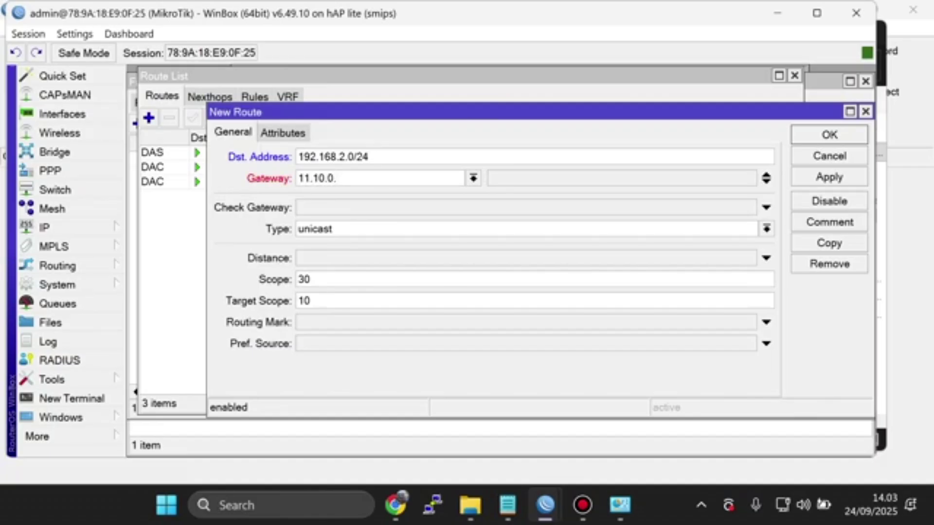
{"action": "type", "text": "1"}
{"action": "left_click", "coordinate": [829, 177]}
{"action": "left_click", "coordinate": [829, 135]}
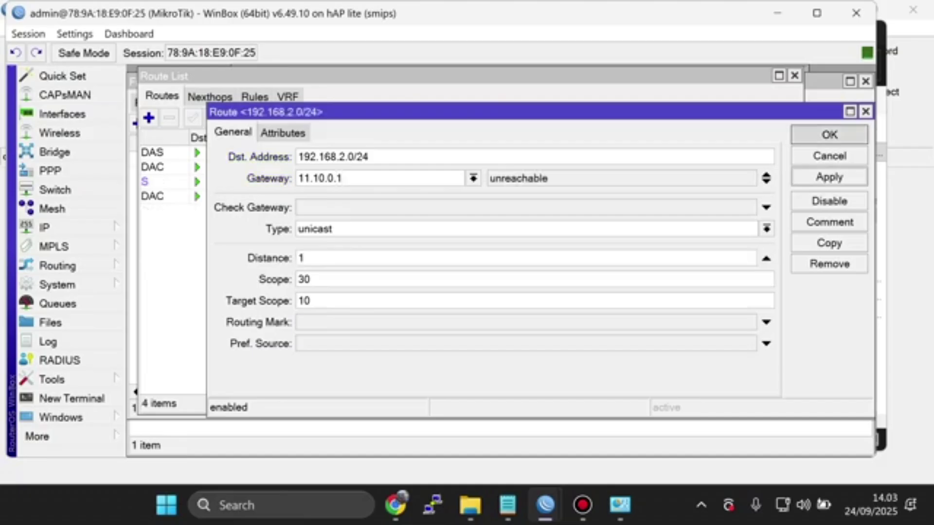
{"action": "left_click_drag", "start_coordinate": [467, 76], "coordinate": [569, 107]}
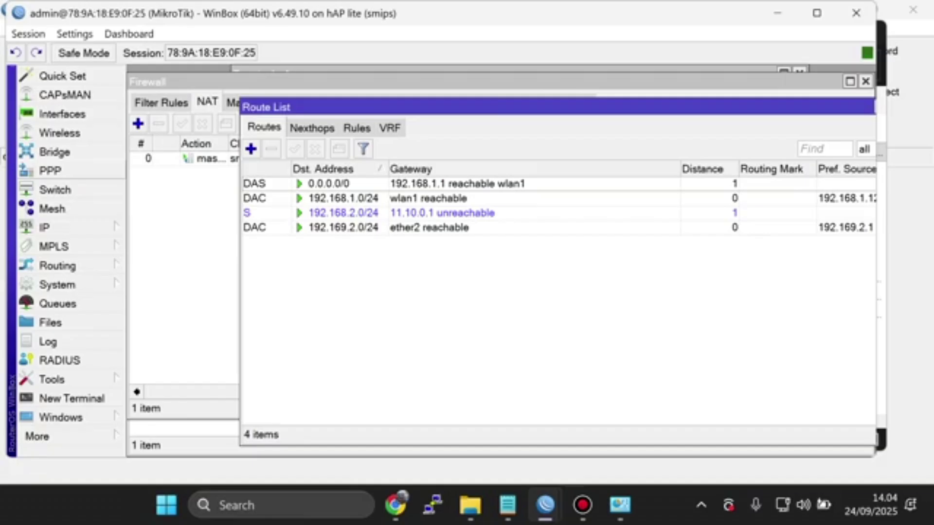
Step: Add a PPTP client interface named 'saya cabang'
{"action": "left_click", "coordinate": [50, 171]}
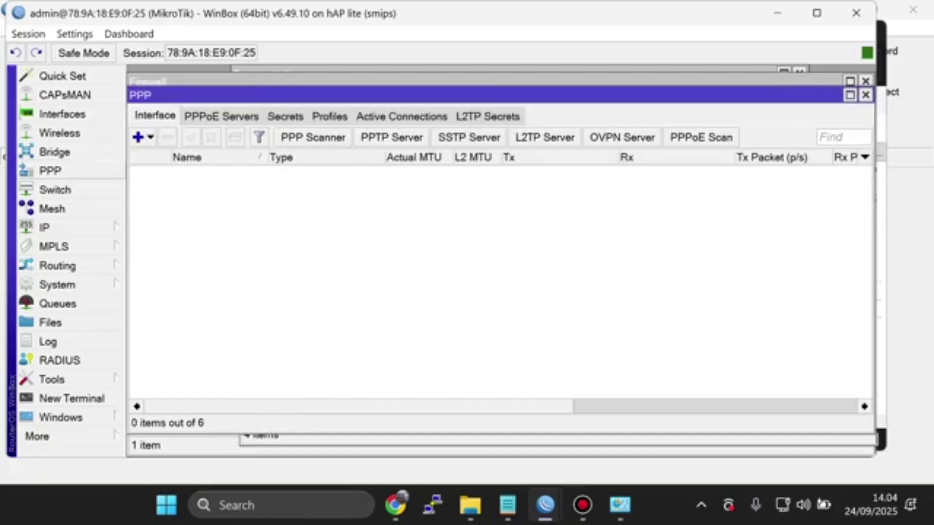
{"action": "left_click", "coordinate": [144, 137]}
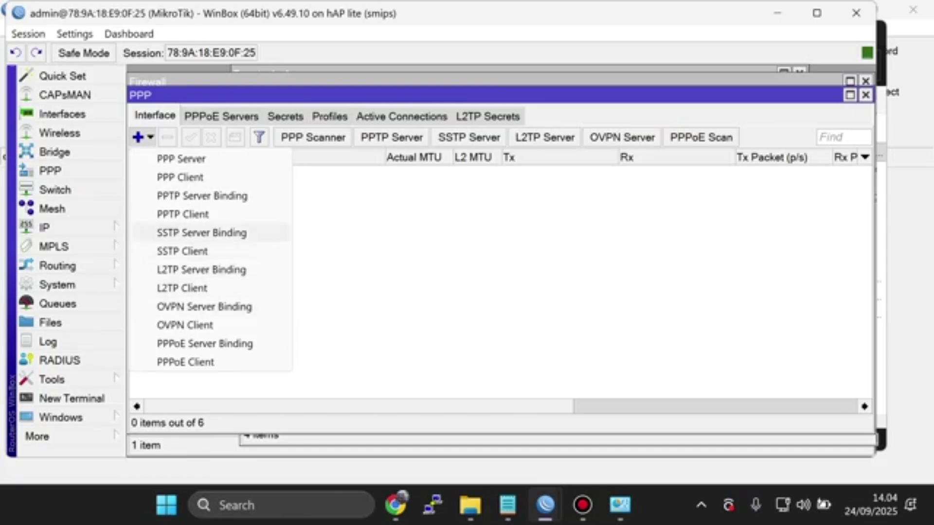
{"action": "left_click", "coordinate": [183, 214]}
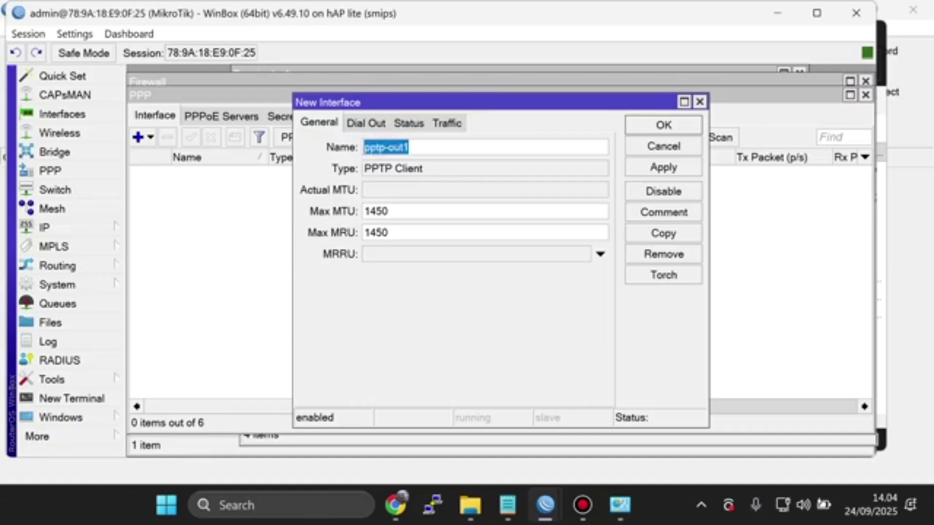
{"action": "type", "text": "saya cabang"}
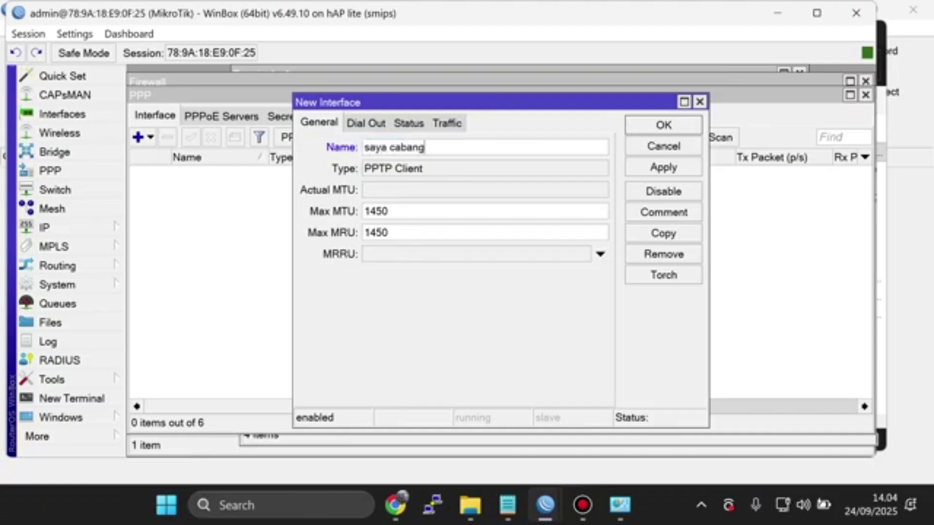
Step: Fill in the dial-out server address, user name and password, and apply
{"action": "left_click", "coordinate": [366, 123]}
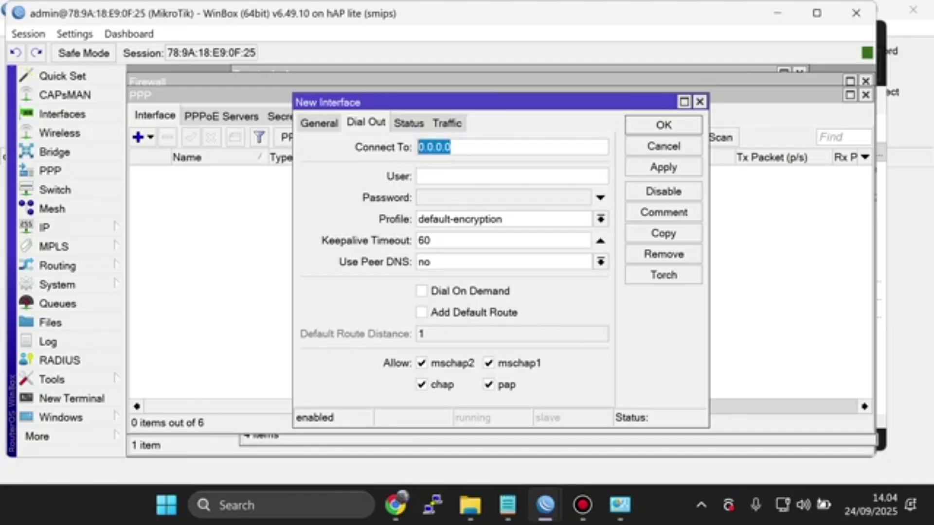
{"action": "type", "text": "sija1"}
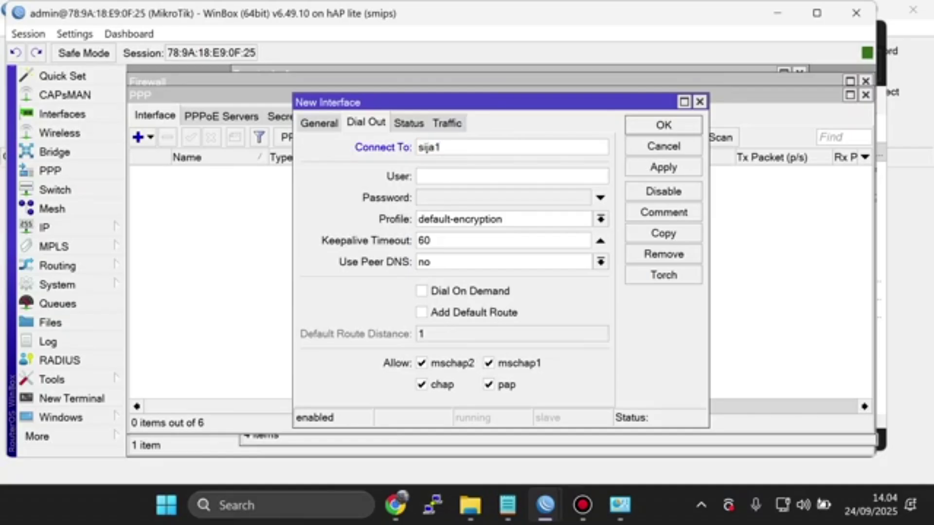
{"action": "key", "text": "ctrl+a"}
{"action": "key", "text": "ctrl+c"}
{"action": "key", "text": "BackSpace"}
{"action": "key", "text": "ctrl+v"}
{"action": "key", "text": "Tab"}
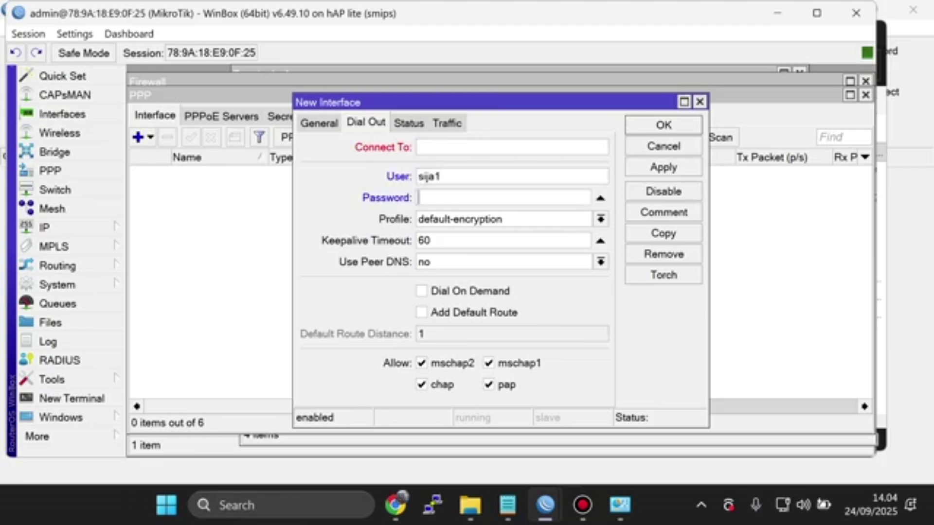
{"action": "type", "text": "192"}
{"action": "type", "text": ".1"}
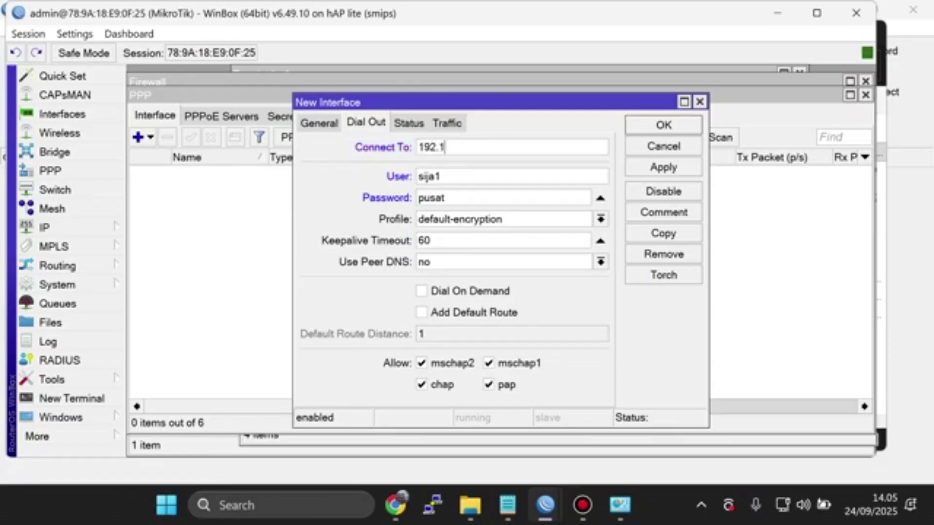
{"action": "type", "text": "68.4.144"}
{"action": "left_click", "coordinate": [663, 167]}
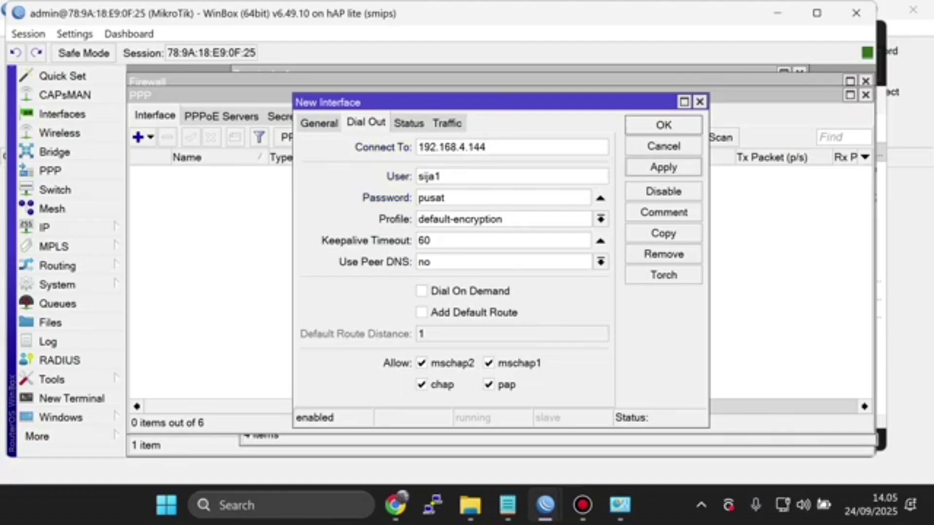
{"action": "key", "text": "Return"}
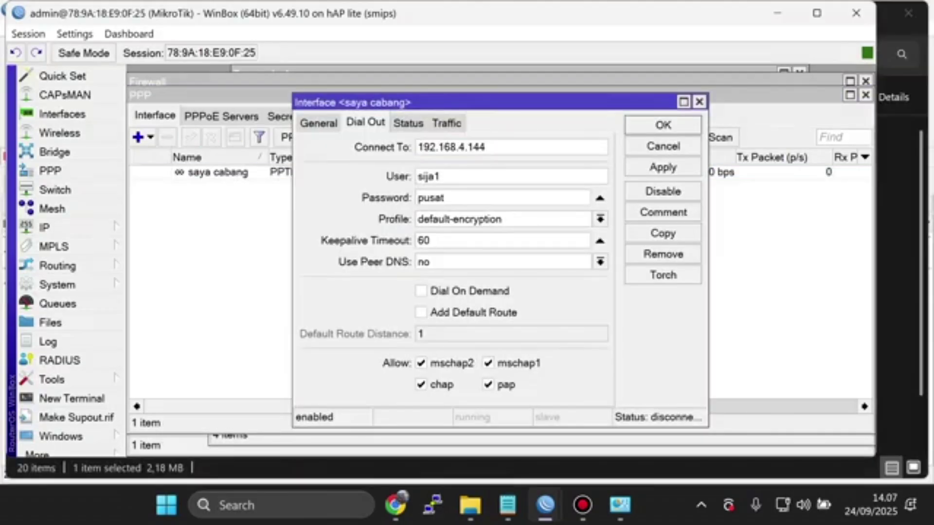
Step: Correct the server address to 192.168.4.242, keep the default-encryption profile, and save
{"action": "key", "text": "BackSpace"}
{"action": "key", "text": "BackSpace"}
{"action": "key", "text": "BackSpace"}
{"action": "type", "text": "242"}
{"action": "left_click", "coordinate": [600, 220]}
{"action": "left_click", "coordinate": [460, 248]}
{"action": "left_click", "coordinate": [664, 167]}
{"action": "left_click", "coordinate": [663, 126]}
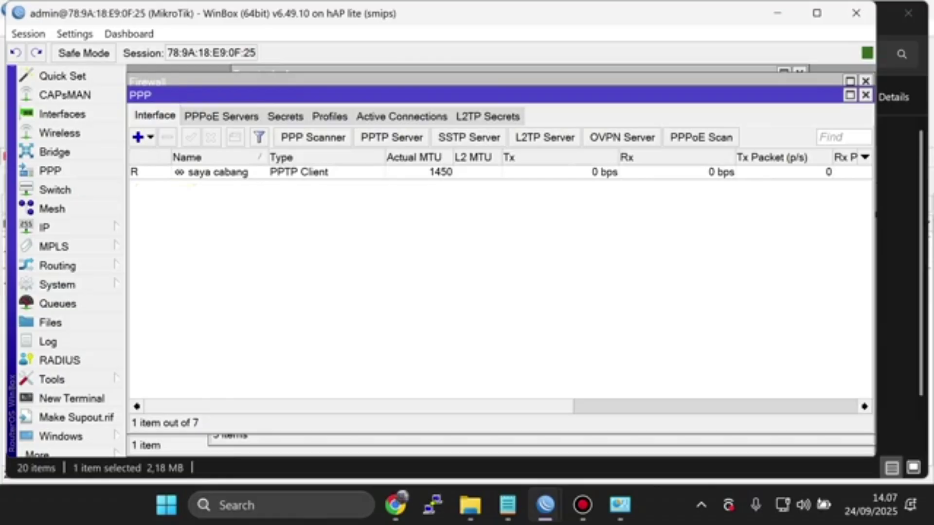
Step: Run ipconfig in a Windows Command Prompt
{"action": "key", "text": "super"}
{"action": "key", "text": "super"}
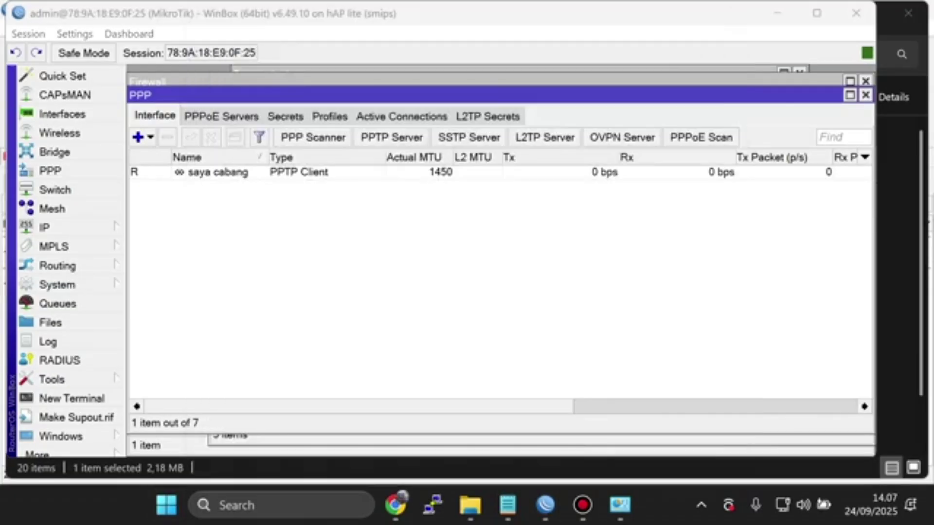
{"action": "type", "text": "ipconf"}
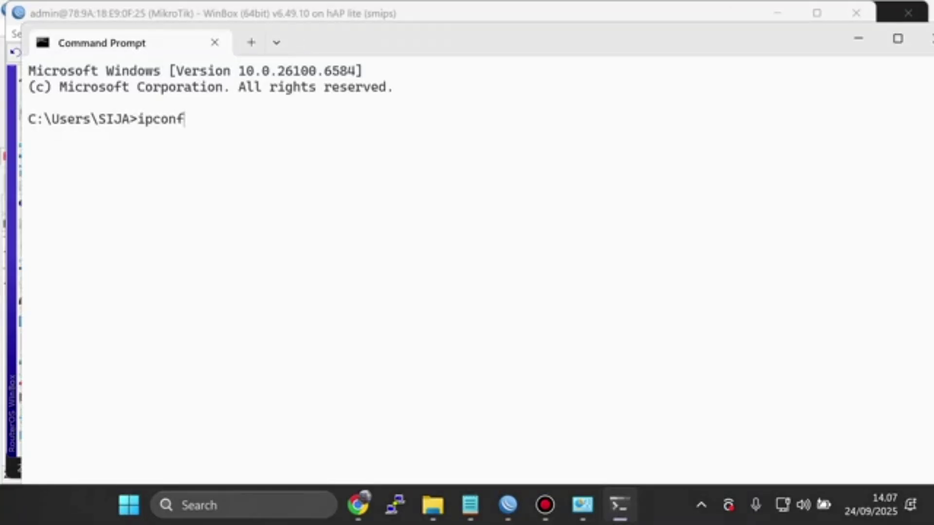
{"action": "type", "text": "ig"}
{"action": "key", "text": "Return"}
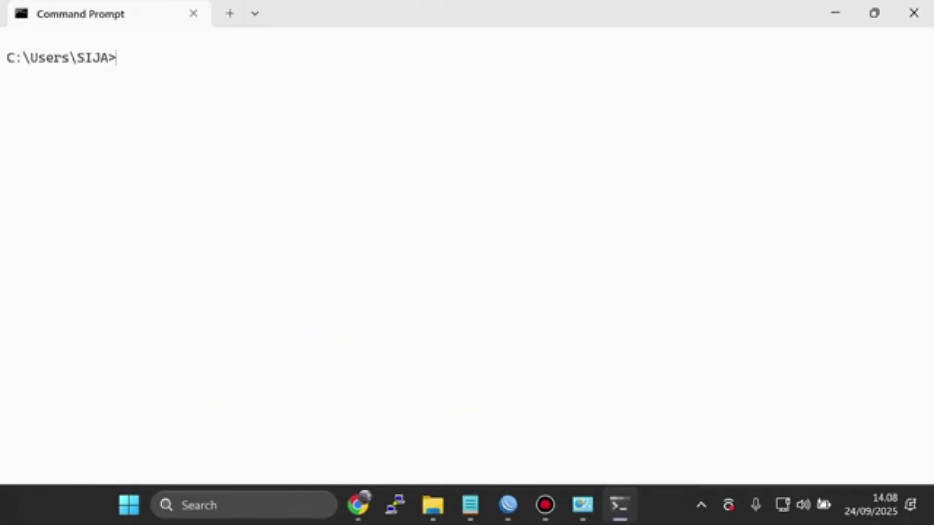
Step: Ping 192.168.2.1 from the Command Prompt
{"action": "type", "text": "ping 192.168.2.1"}
{"action": "key", "text": "Return"}
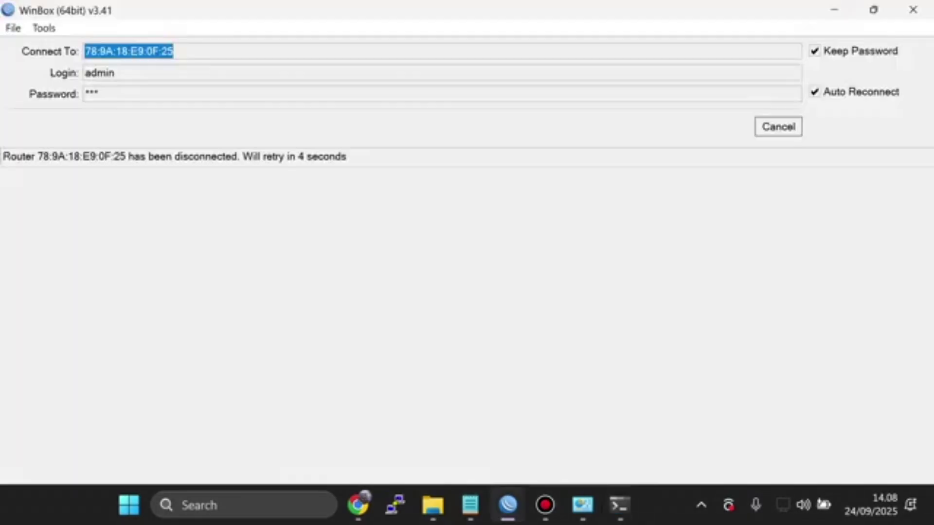
{"action": "left_click", "coordinate": [778, 127]}
{"action": "key", "text": "alt+Tab"}
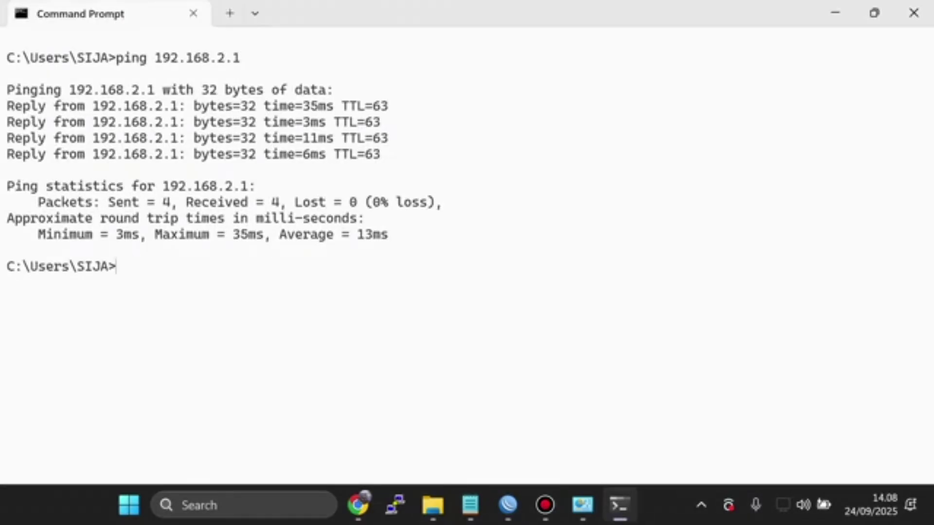
Step: Ping 192.169.2.1 from the Command Prompt
{"action": "type", "text": "ping 192.168"}
{"action": "key", "text": "BackSpace"}
{"action": "key", "text": "BackSpace"}
{"action": "type", "text": "69.2.1"}
{"action": "key", "text": "Return"}
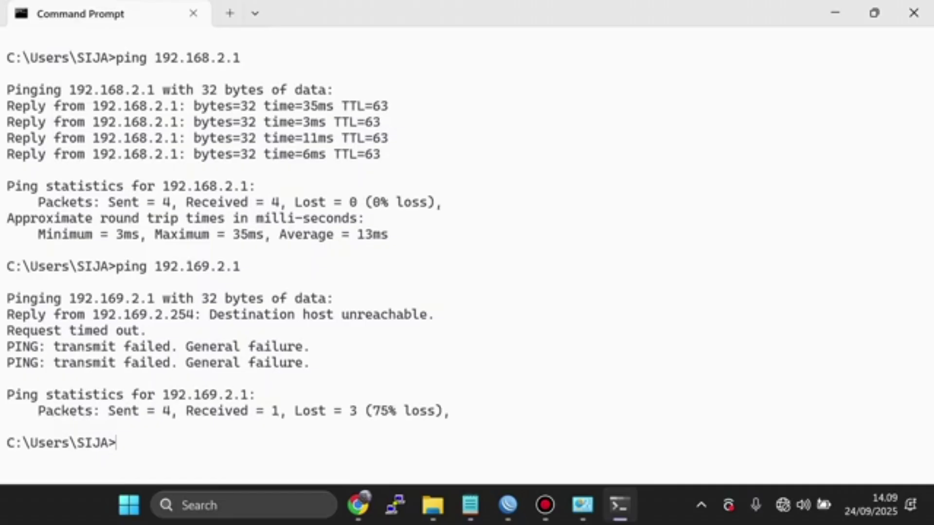
Step: Set the PC's IPv4 address to 192.168.2.34 with gateway 192.168.2.1
{"action": "left_click", "coordinate": [582, 506]}
{"action": "type", "text": "192.168.2.34"}
{"action": "key", "text": "Tab"}
{"action": "key", "text": "Tab"}
{"action": "type", "text": "192.168.2.1"}
{"action": "key", "text": "Return"}
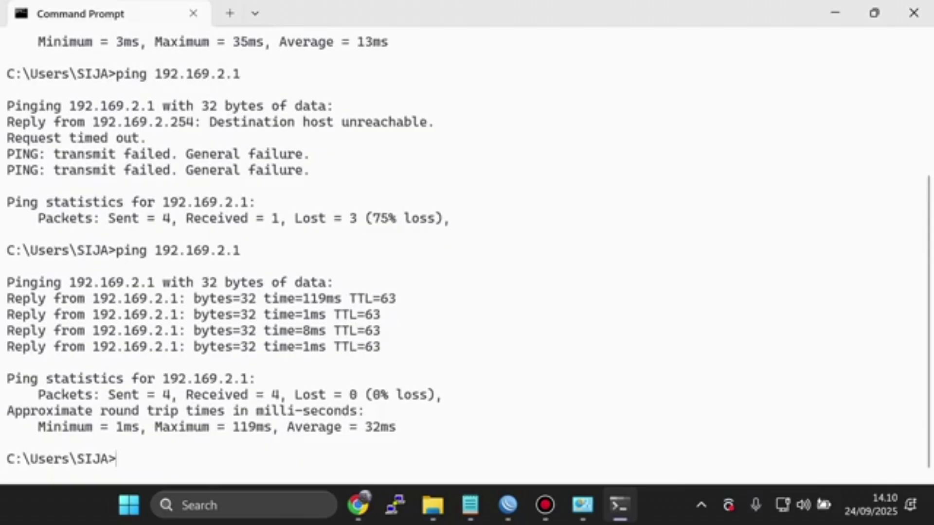
Step: Log in to the PUSAT router at 192.168.2.1 from WinBox's login window
{"action": "left_click", "coordinate": [508, 505]}
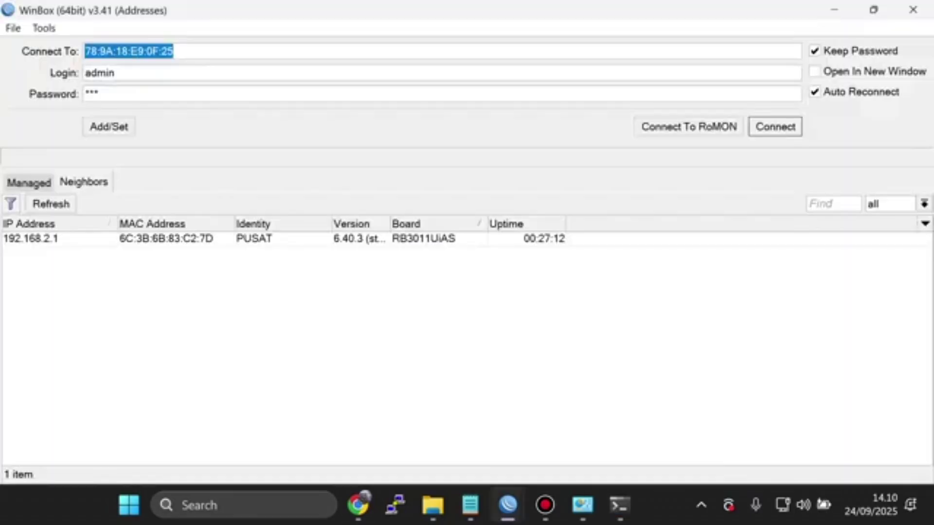
{"action": "left_click", "coordinate": [31, 239]}
{"action": "key", "text": "Return"}
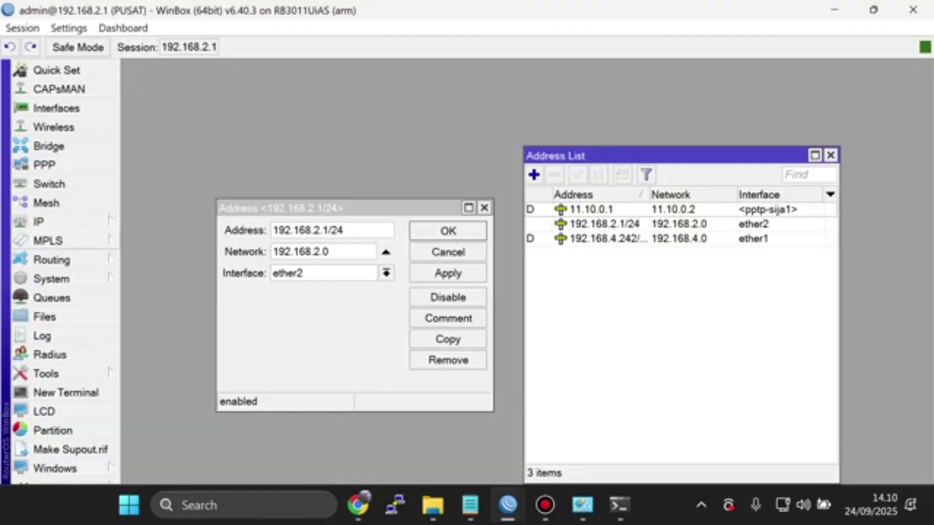
Step: Open PPP interfaces and inspect the pptp-sija1 interface and the PPTP Server settings
{"action": "left_click", "coordinate": [44, 222]}
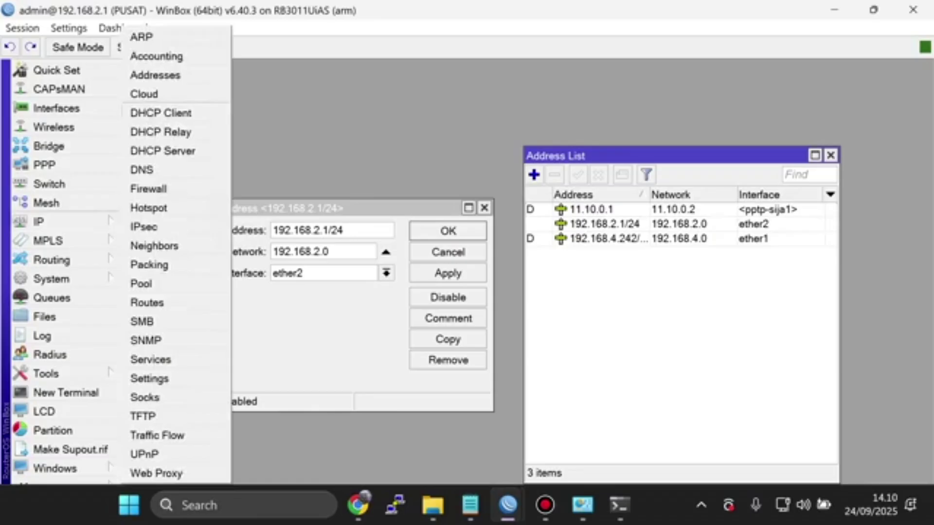
{"action": "left_click", "coordinate": [45, 165]}
{"action": "double_click", "coordinate": [204, 184]}
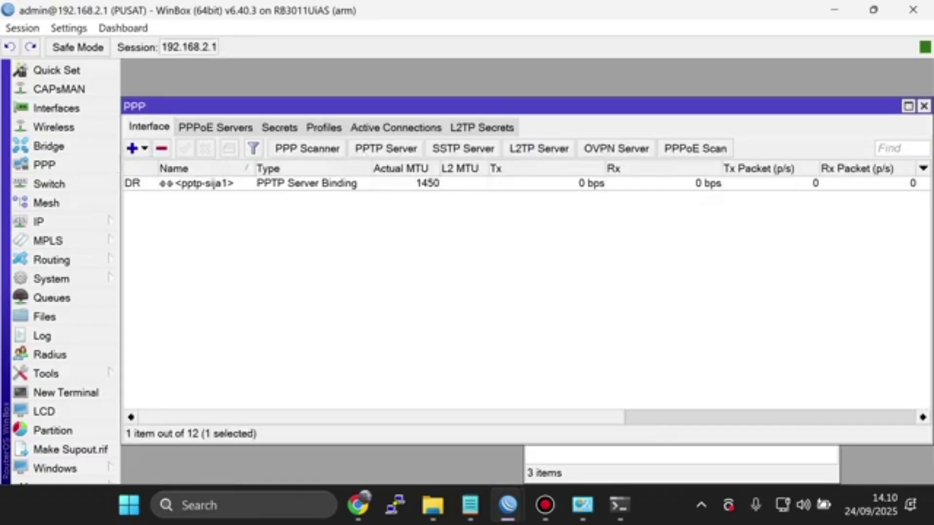
{"action": "left_click", "coordinate": [726, 112]}
{"action": "left_click", "coordinate": [385, 149]}
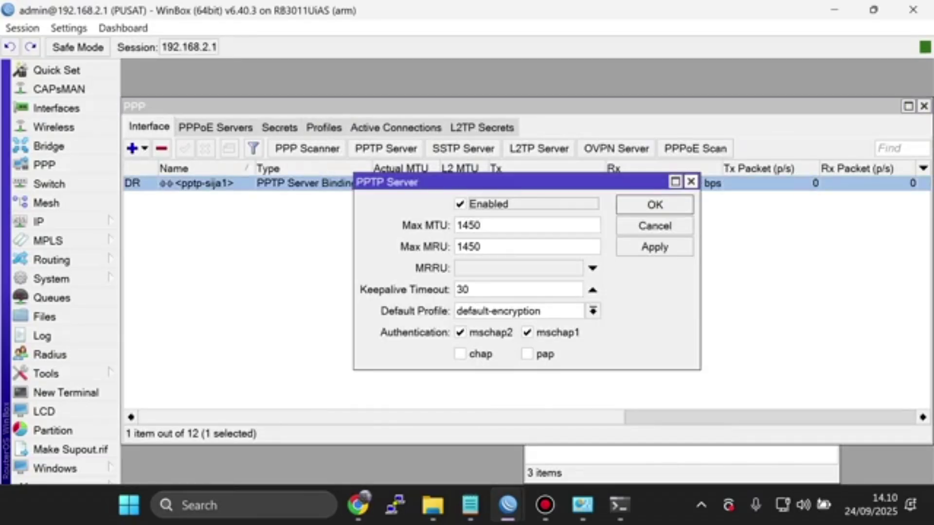
{"action": "left_click", "coordinate": [692, 181]}
Step: Recheck pptp-sija1's connection status, then review the PPTP Server settings again
{"action": "double_click", "coordinate": [204, 183]}
{"action": "left_click", "coordinate": [387, 134]}
{"action": "left_click", "coordinate": [726, 112]}
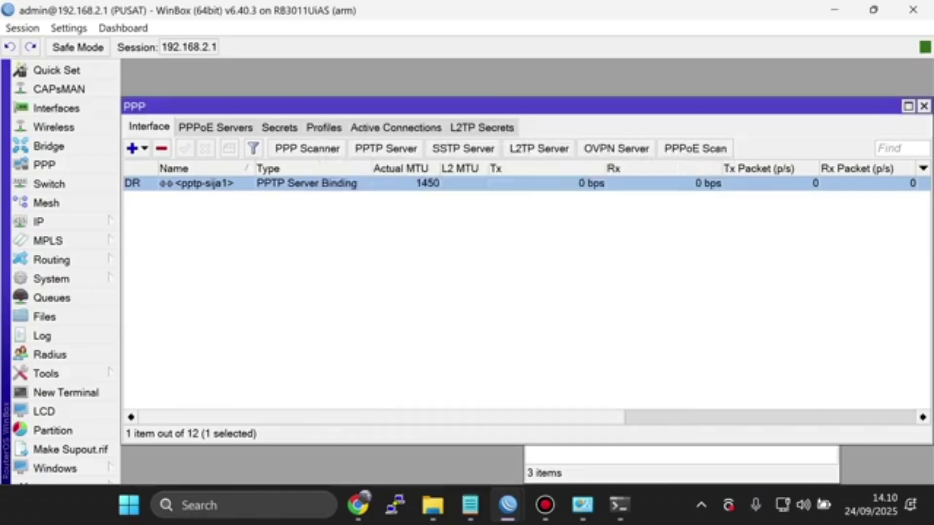
{"action": "left_click", "coordinate": [144, 149]}
{"action": "left_click", "coordinate": [409, 272]}
{"action": "left_click", "coordinate": [386, 148]}
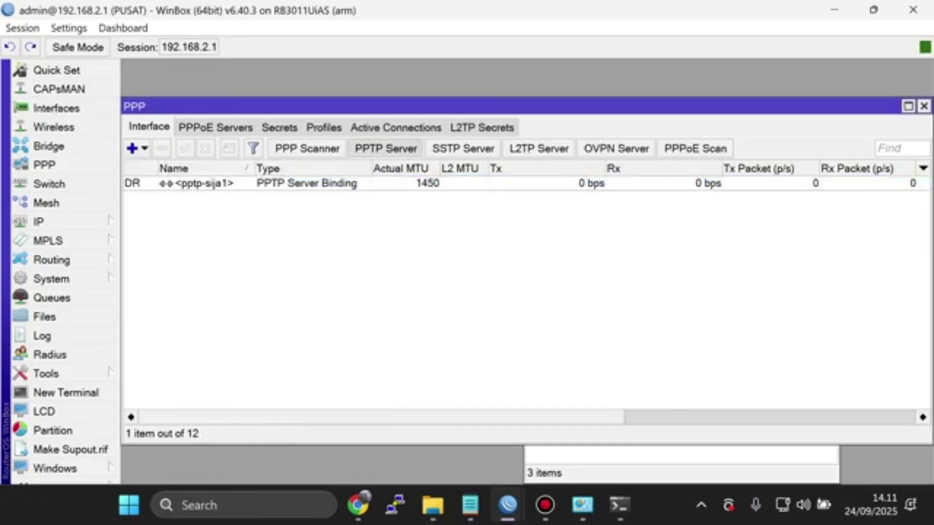
{"action": "left_click", "coordinate": [692, 181]}
Step: Check the sija1 secret's local address 11.10.0.1 and remote address 11.10.0.2
{"action": "left_click", "coordinate": [280, 128]}
{"action": "double_click", "coordinate": [164, 183]}
{"action": "double_click", "coordinate": [474, 263]}
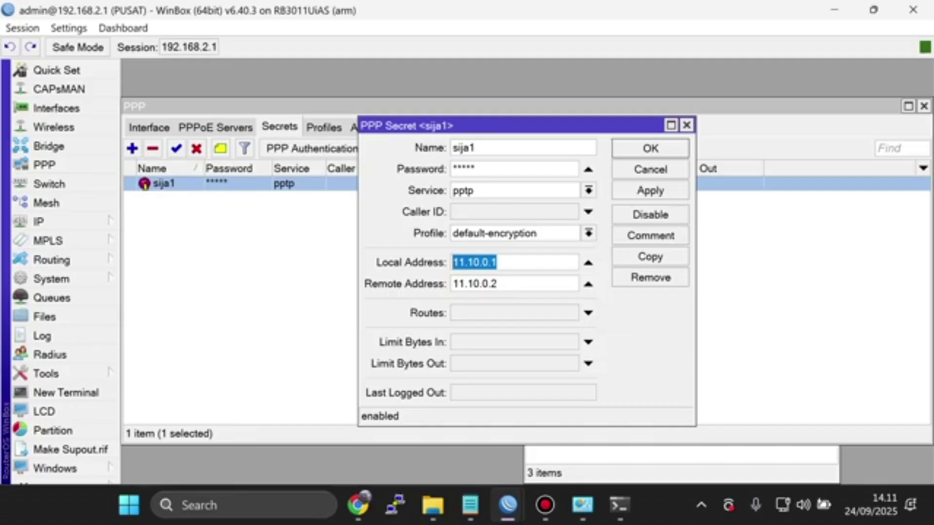
{"action": "left_click", "coordinate": [687, 125]}
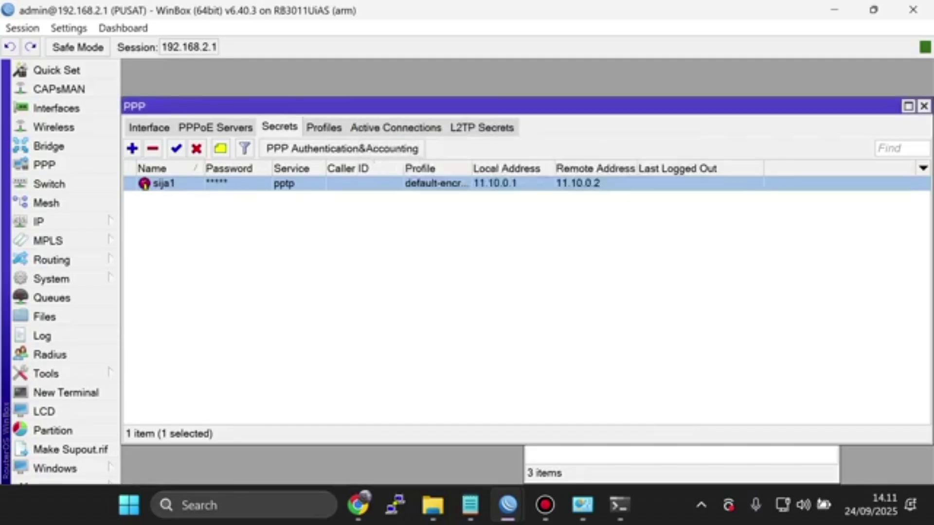
{"action": "double_click", "coordinate": [163, 183]}
{"action": "left_click_drag", "start_coordinate": [498, 283], "coordinate": [452, 283]}
{"action": "left_click_drag", "start_coordinate": [498, 263], "coordinate": [452, 262]}
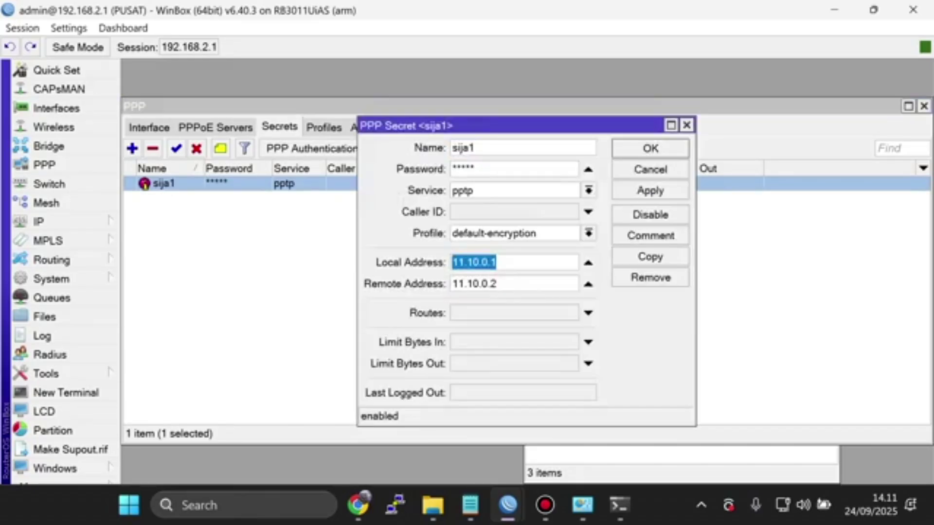
{"action": "left_click", "coordinate": [687, 125]}
Step: Add a new PPP profile named profilevpn
{"action": "left_click", "coordinate": [324, 127]}
{"action": "left_click", "coordinate": [131, 148]}
{"action": "type", "text": "profile1"}
{"action": "key", "text": "BackSpace"}
{"action": "type", "text": "vpn"}
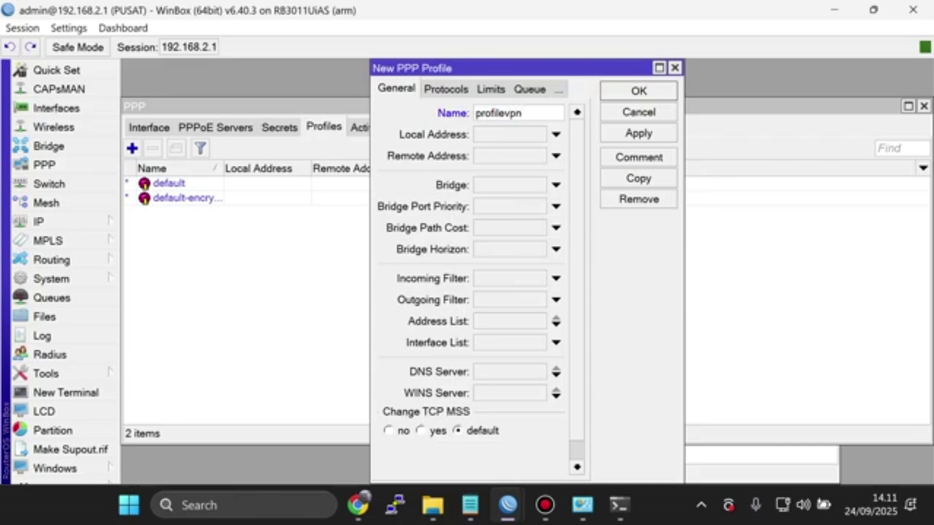
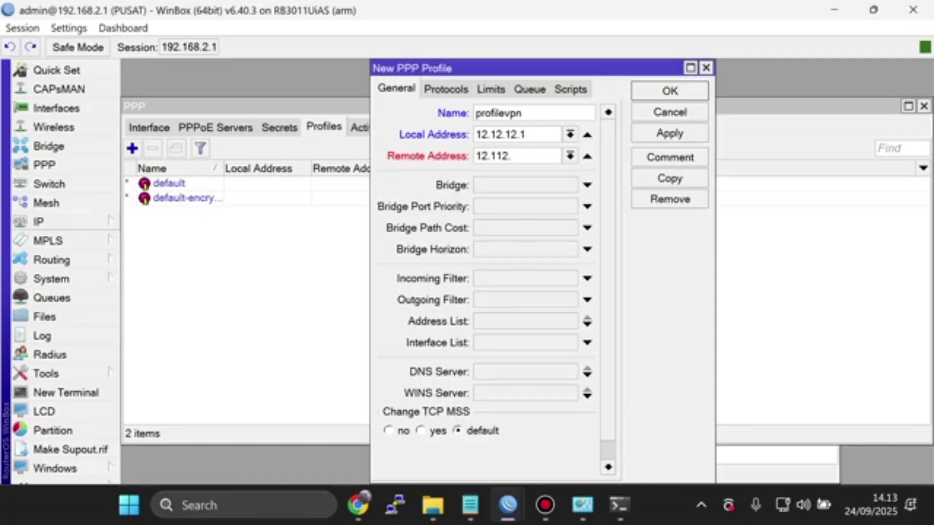
Step: Create a new IP address pool for the 12.12.12.0/24 range
{"action": "left_click", "coordinate": [39, 221]}
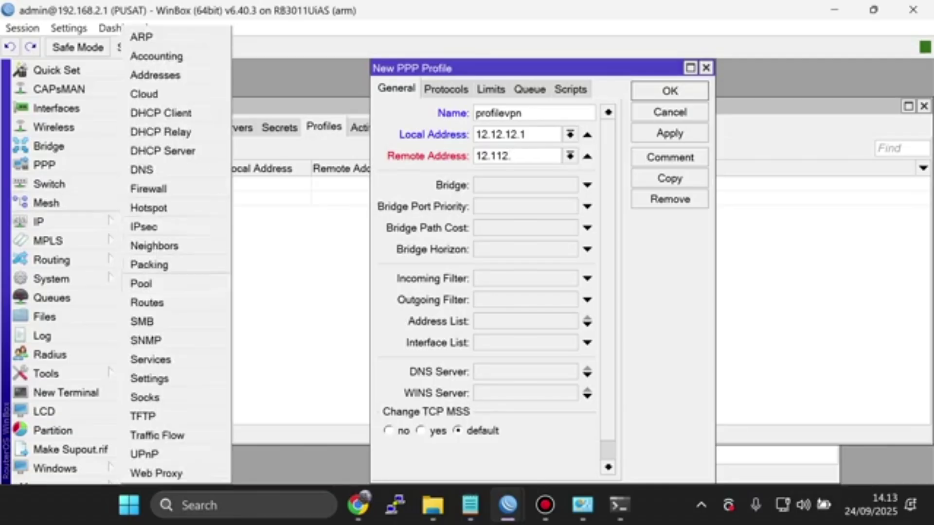
{"action": "left_click", "coordinate": [146, 283]}
{"action": "left_click", "coordinate": [336, 148]}
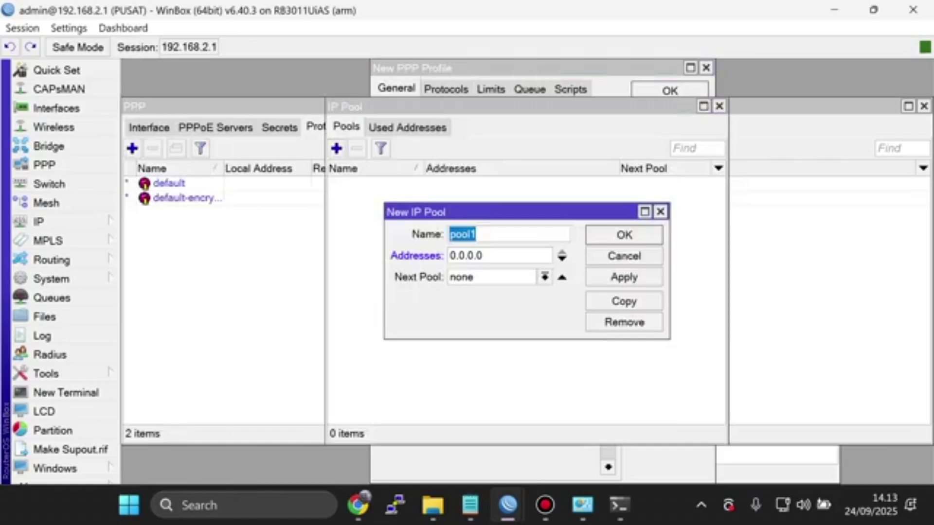
{"action": "key", "text": "Tab"}
{"action": "type", "text": "12.12.12.2/24"}
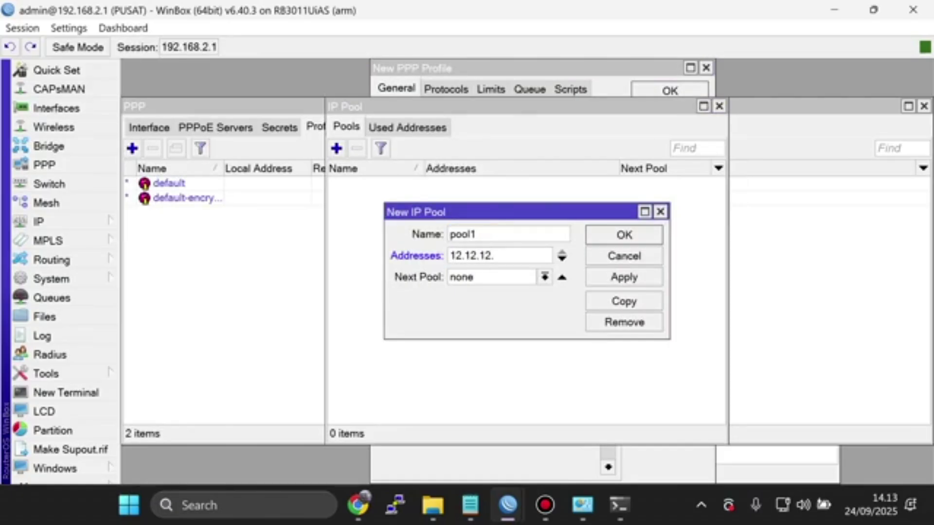
{"action": "key", "text": "BackSpace"}
{"action": "type", "text": "1"}
{"action": "left_click", "coordinate": [624, 277]}
{"action": "left_click", "coordinate": [624, 235]}
Step: Set pool1 as the remote address of profile profilevpn
{"action": "left_click", "coordinate": [550, 69]}
{"action": "key", "text": "Tab"}
{"action": "key", "text": "Tab"}
{"action": "key", "text": "shift+Left"}
{"action": "key", "text": "shift+Left"}
{"action": "key", "text": "shift+Left"}
{"action": "key", "text": "BackSpace"}
{"action": "left_click", "coordinate": [570, 156]}
{"action": "left_click", "coordinate": [525, 172]}
Step: Rename the new address pool to 'sija oke'
{"action": "left_click", "coordinate": [38, 222]}
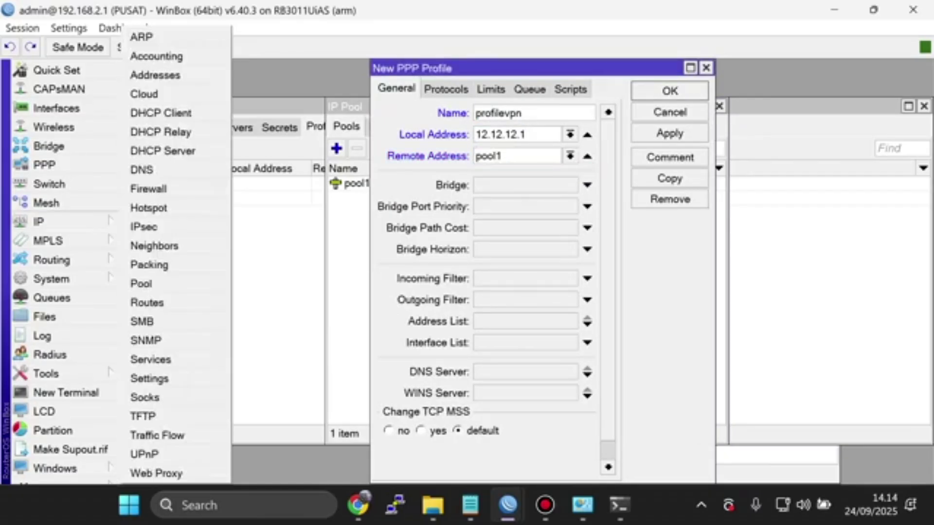
{"action": "left_click", "coordinate": [145, 285]}
{"action": "double_click", "coordinate": [356, 183]}
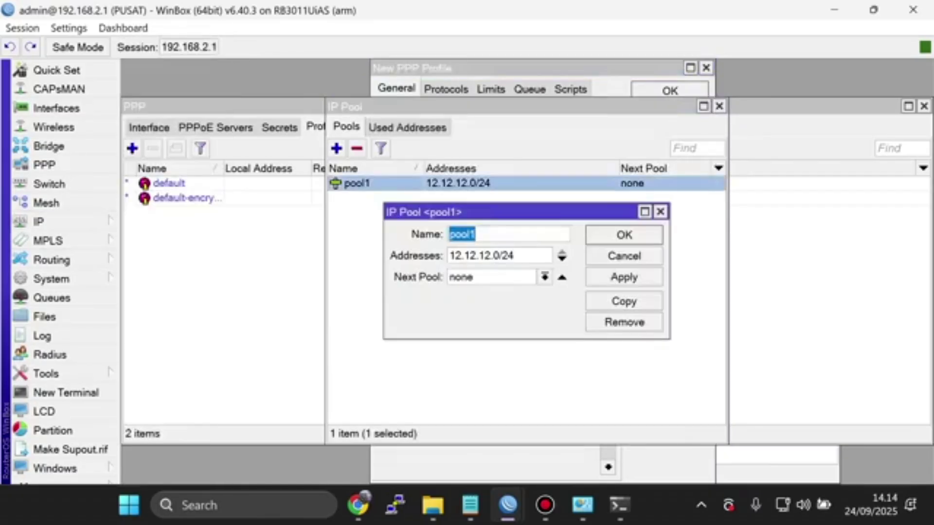
{"action": "type", "text": "sija oke"}
{"action": "left_click", "coordinate": [624, 277]}
{"action": "left_click", "coordinate": [624, 235]}
Step: Choose the sija oke pool as profilevpn's remote address and save the profile
{"action": "left_click", "coordinate": [540, 69]}
{"action": "left_click", "coordinate": [570, 156]}
{"action": "left_click", "coordinate": [526, 172]}
{"action": "left_click", "coordinate": [670, 133]}
{"action": "left_click", "coordinate": [670, 92]}
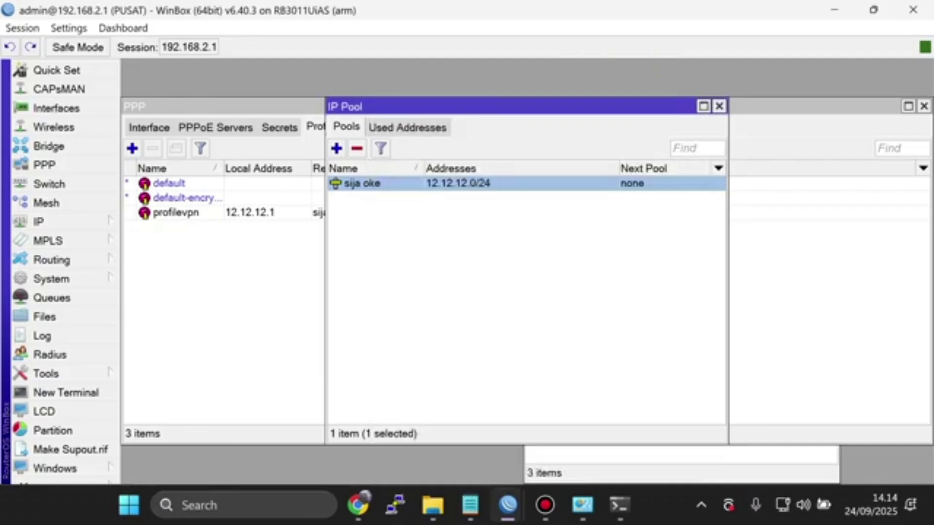
{"action": "left_click", "coordinate": [181, 212]}
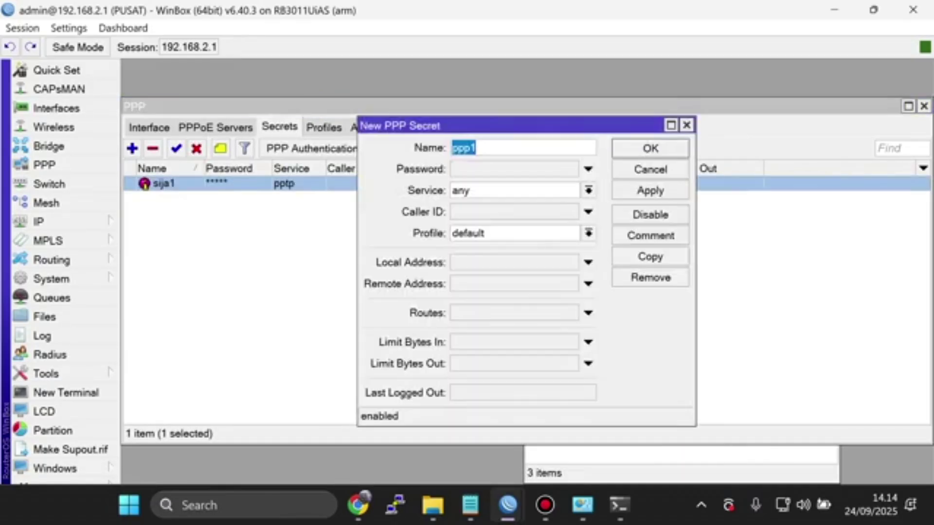
Step: Name the new secret 'sija-new', limit it to pptp service, and set its password
{"action": "key", "text": "BackSpace"}
{"action": "key", "text": "BackSpace"}
{"action": "key", "text": "BackSpace"}
{"action": "key", "text": "BackSpace"}
{"action": "type", "text": "sija-new"}
{"action": "left_click", "coordinate": [588, 190]}
{"action": "left_click", "coordinate": [554, 269]}
{"action": "left_click", "coordinate": [588, 169]}
{"action": "type", "text": "****"}
{"action": "key", "text": "ctrl+a"}
{"action": "type", "text": "*****"}
Step: Assign profile profilevpn to the secret, save it, and close the profile settings
{"action": "left_click", "coordinate": [589, 233]}
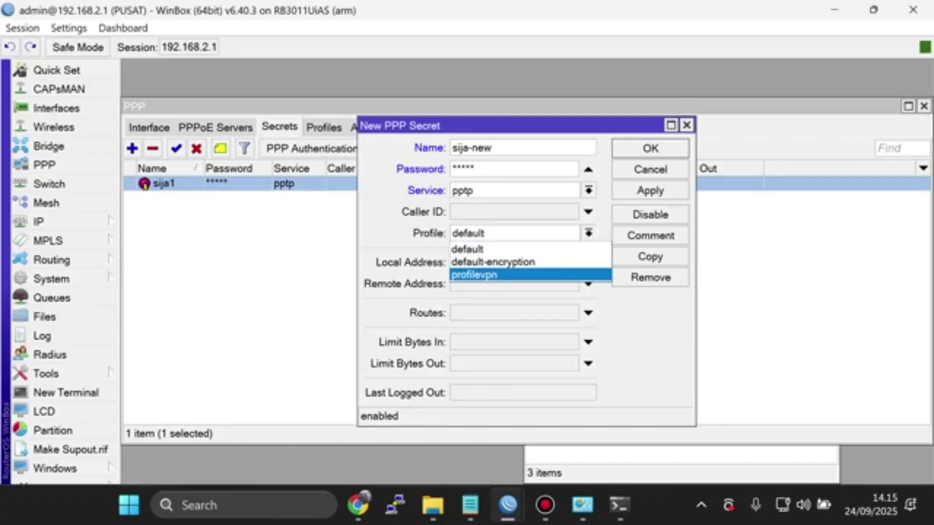
{"action": "left_click", "coordinate": [487, 275]}
{"action": "left_click", "coordinate": [651, 190]}
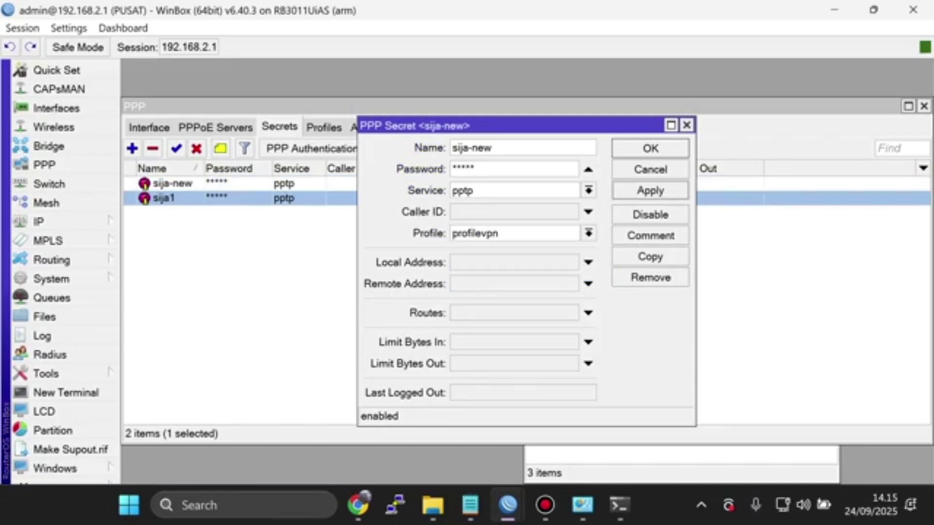
{"action": "key", "text": "Return"}
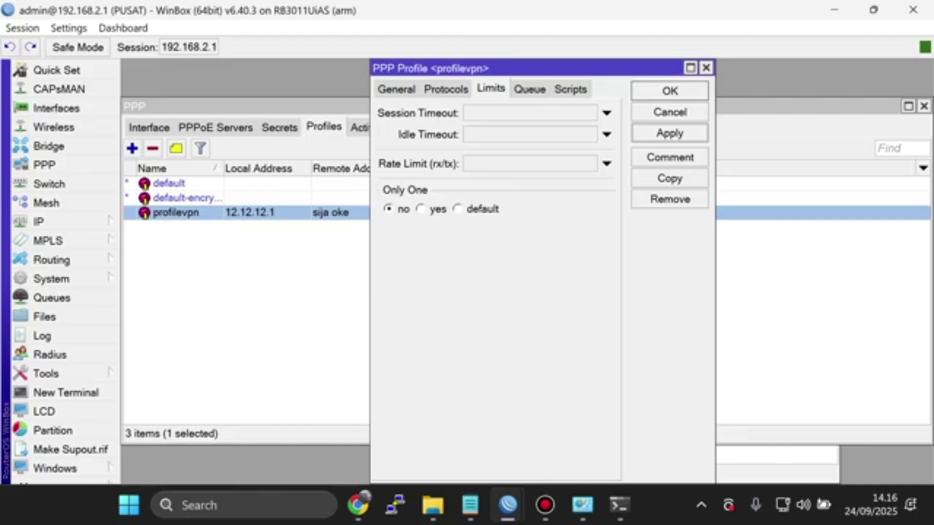
{"action": "left_click", "coordinate": [670, 133]}
{"action": "left_click", "coordinate": [670, 91]}
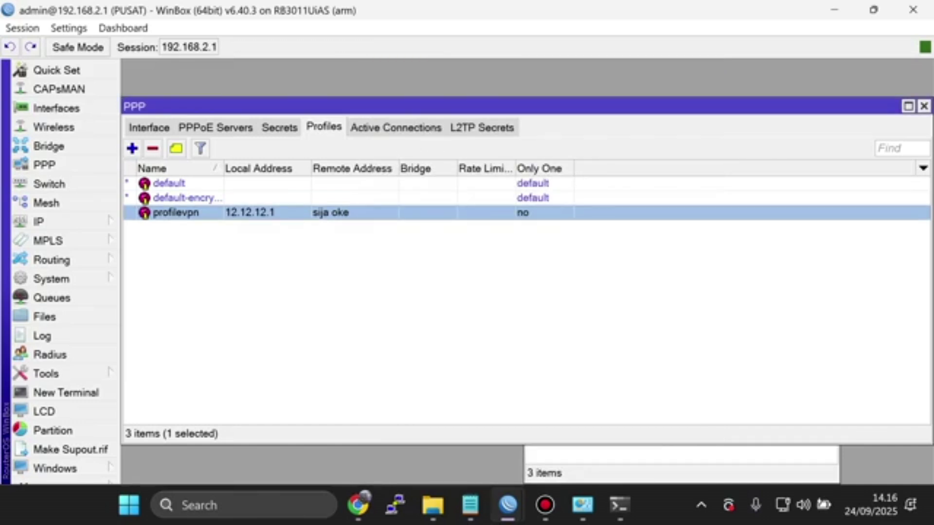
Step: Turn Wi-Fi on from Quick Settings so it joins WIFI RPS 2
{"action": "left_click", "coordinate": [783, 506]}
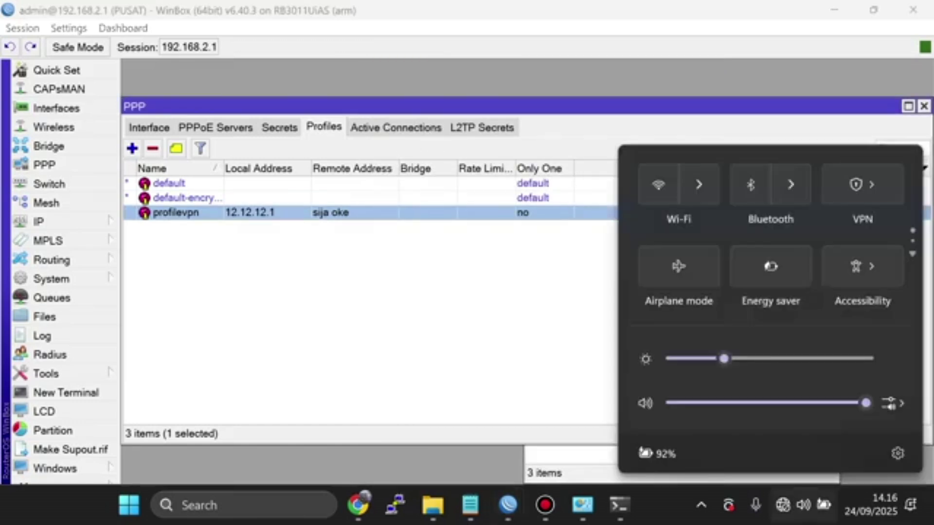
{"action": "left_click", "coordinate": [699, 185]}
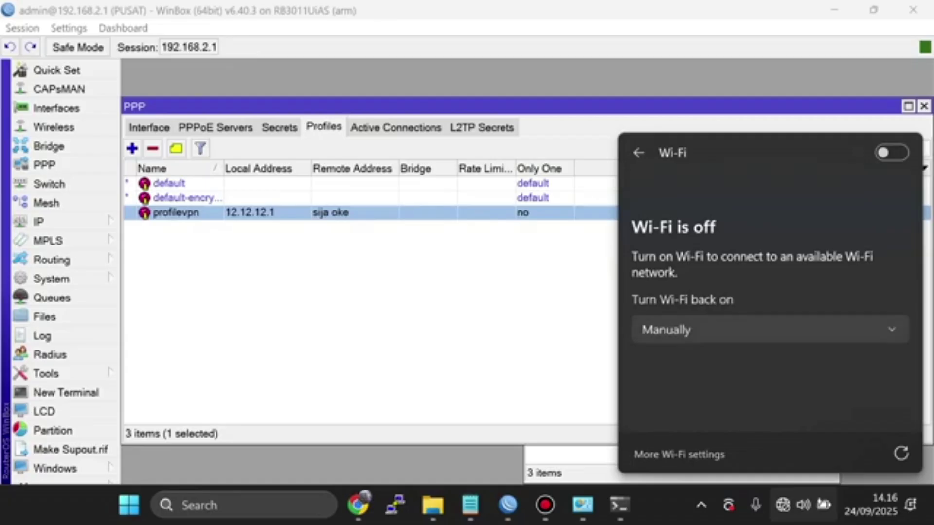
{"action": "left_click", "coordinate": [891, 153]}
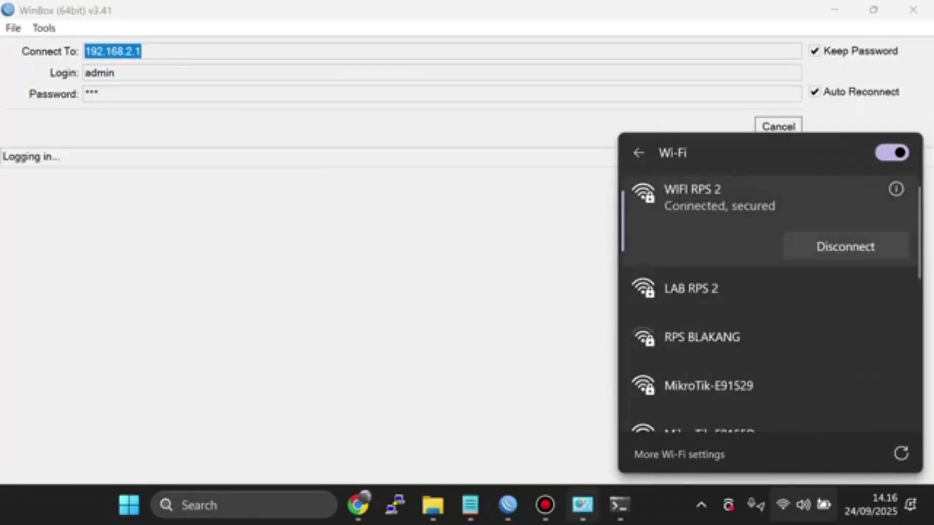
{"action": "left_click", "coordinate": [487, 321]}
Step: Open the Windows VPN settings page listing saved connections
{"action": "key", "text": "super"}
{"action": "type", "text": "vpn"}
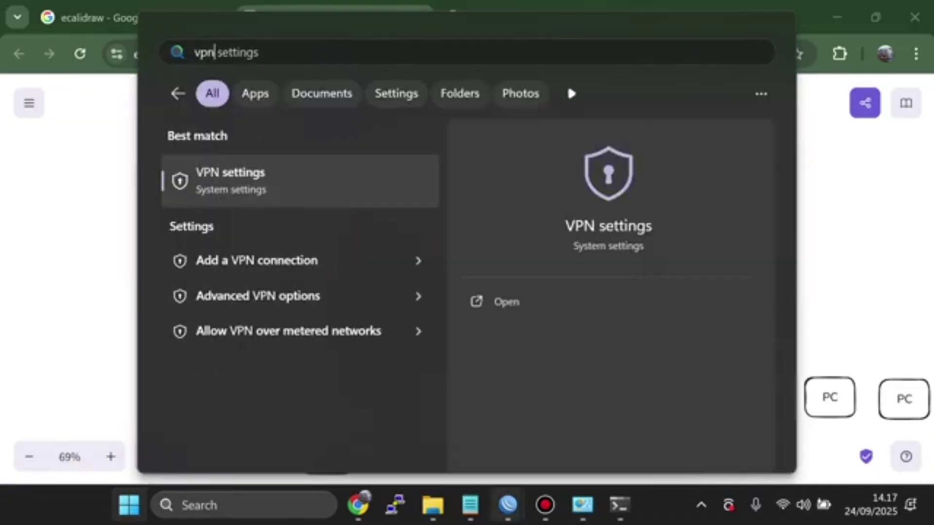
{"action": "left_click", "coordinate": [803, 505]}
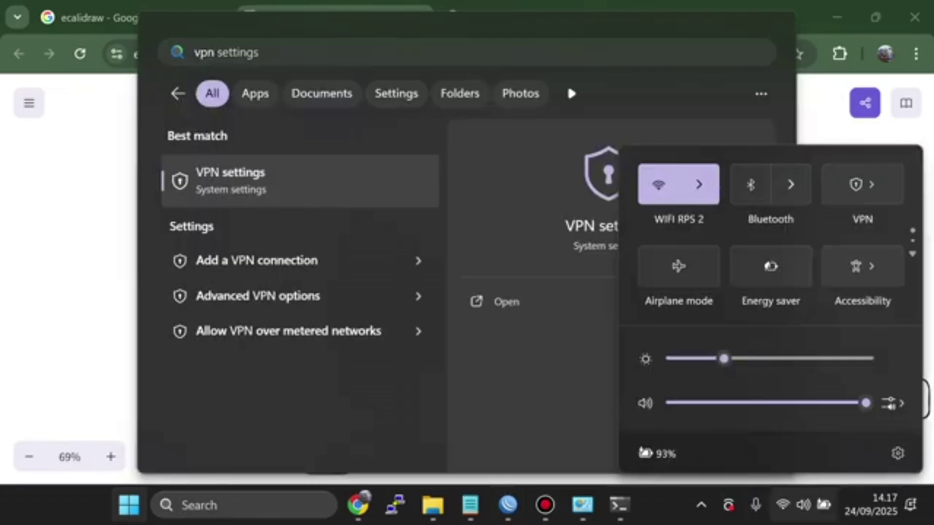
{"action": "left_click", "coordinate": [871, 184]}
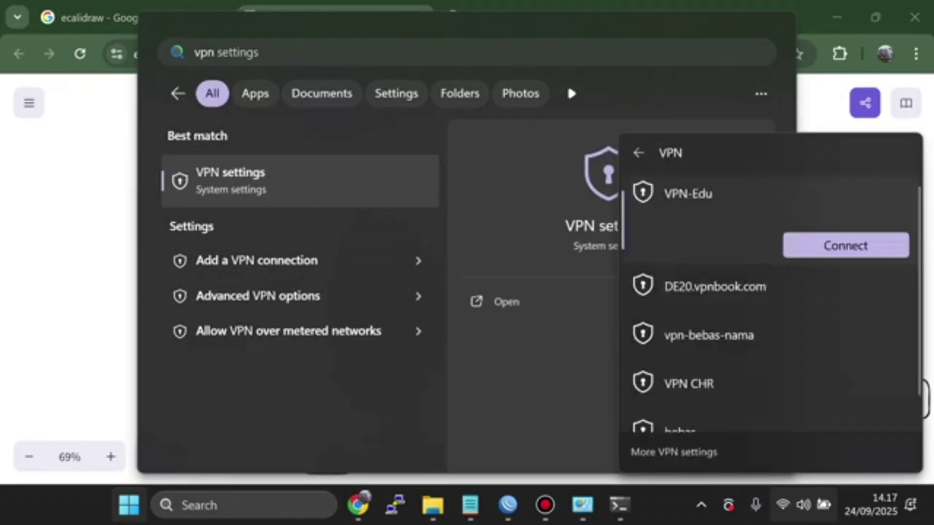
{"action": "scroll", "coordinate": [771, 302], "scroll_direction": "down", "scroll_amount": 1}
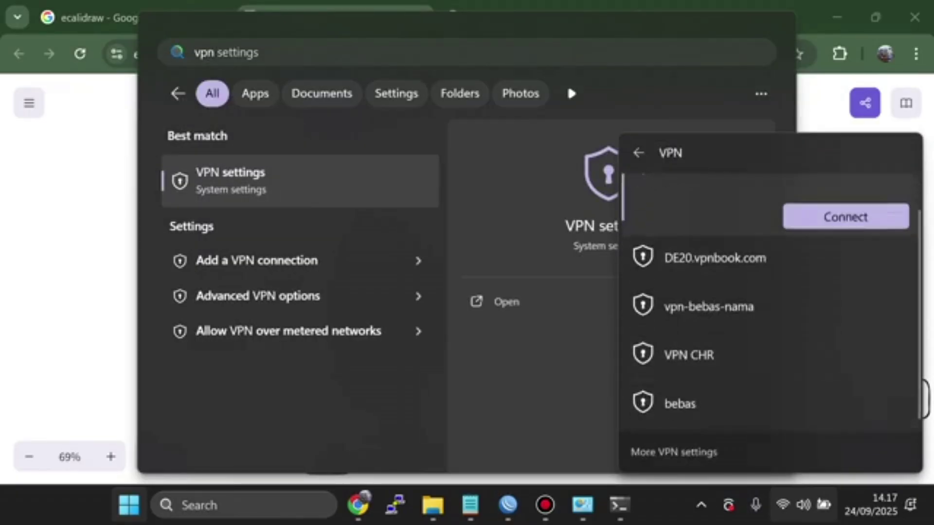
{"action": "left_click", "coordinate": [673, 452]}
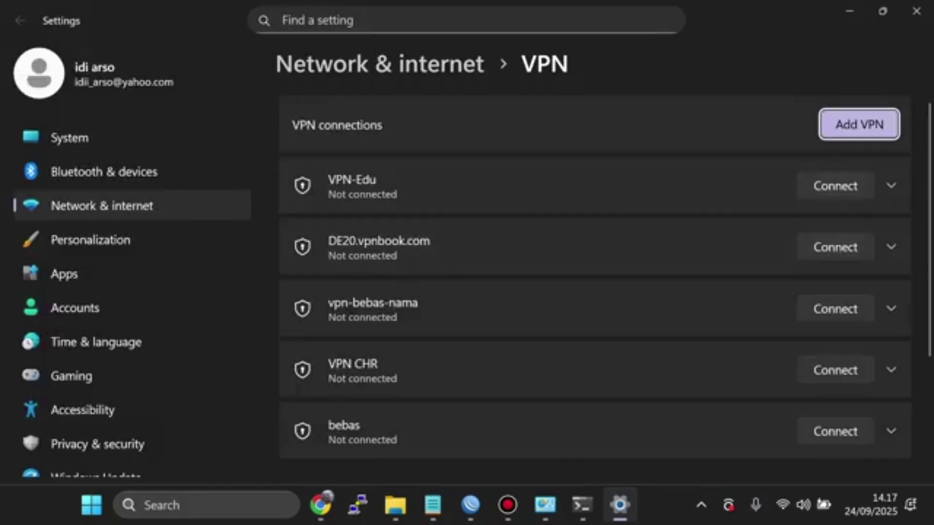
Step: Add a built-in Windows VPN named 'vpn sija1' with server 192.168.4.242
{"action": "left_click", "coordinate": [860, 125]}
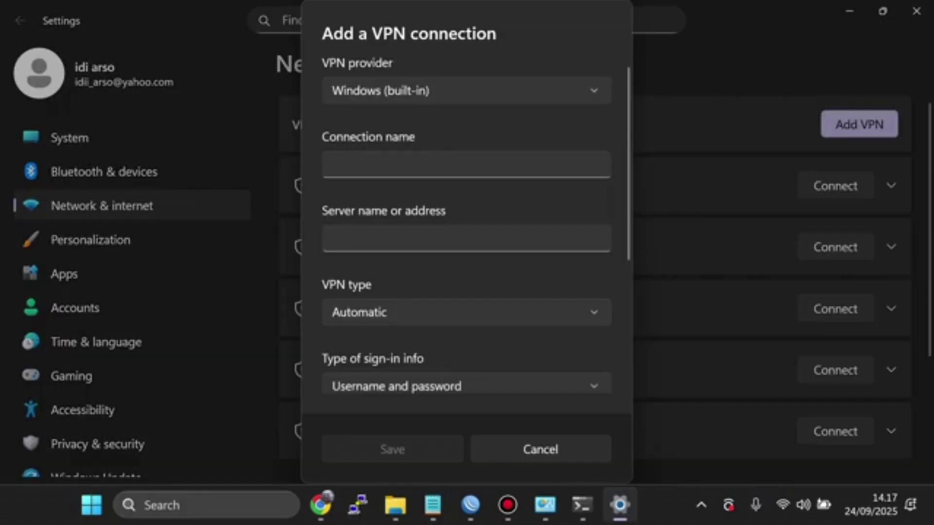
{"action": "left_click", "coordinate": [466, 91]}
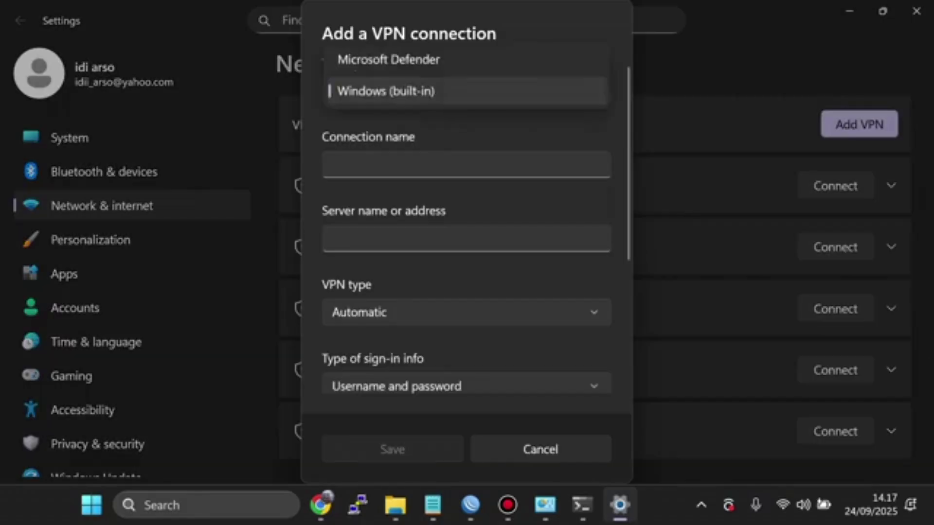
{"action": "left_click", "coordinate": [380, 91]}
{"action": "left_click", "coordinate": [389, 164]}
{"action": "type", "text": "vpn "}
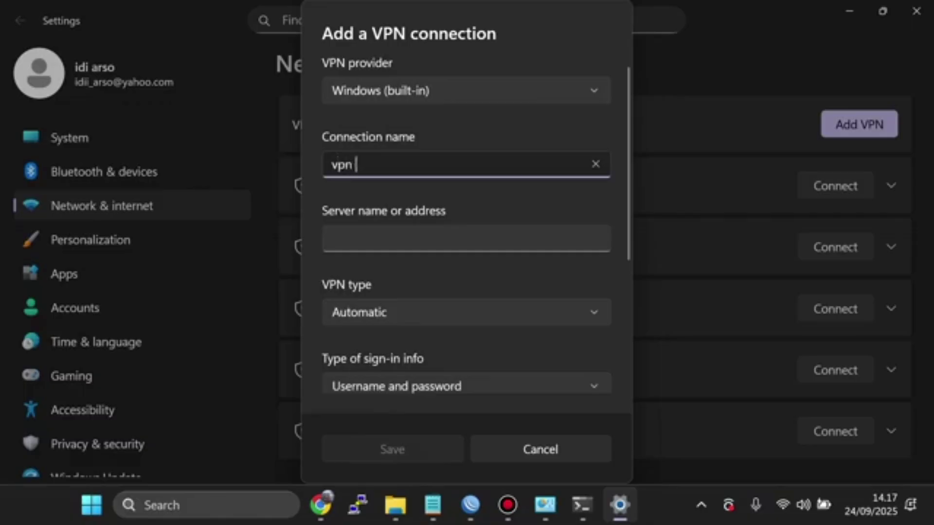
{"action": "type", "text": "sija1"}
{"action": "key", "text": "Tab"}
{"action": "type", "text": "192.168.4"}
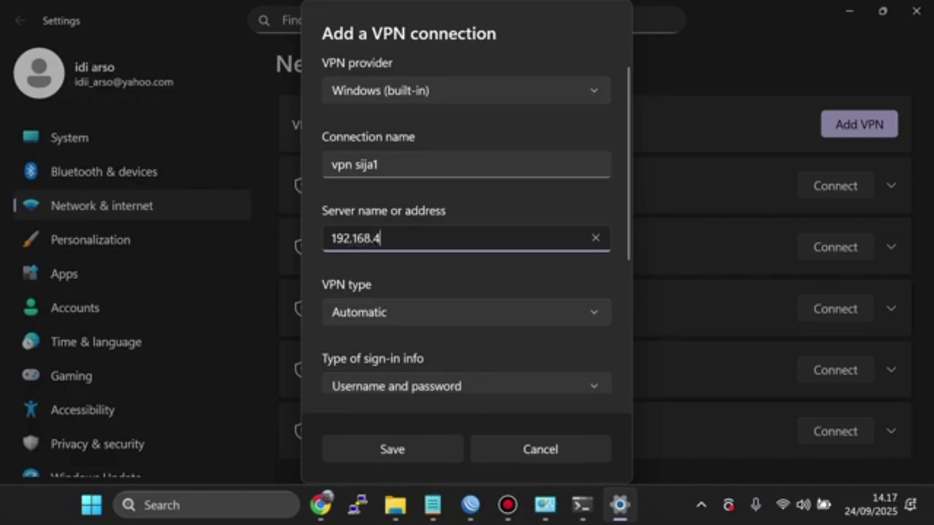
{"action": "type", "text": ".242"}
{"action": "scroll", "coordinate": [467, 306], "scroll_direction": "down", "scroll_amount": 1}
Step: Set the VPN type to PPTP, enter username 'sija new' and the password, and save
{"action": "left_click", "coordinate": [466, 261]}
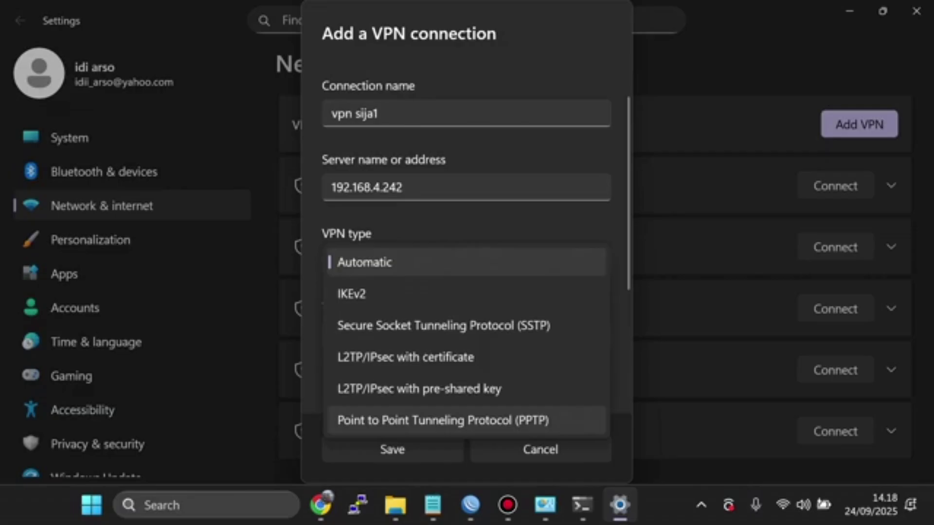
{"action": "left_click", "coordinate": [443, 420]}
{"action": "scroll", "coordinate": [466, 227], "scroll_direction": "down", "scroll_amount": 2}
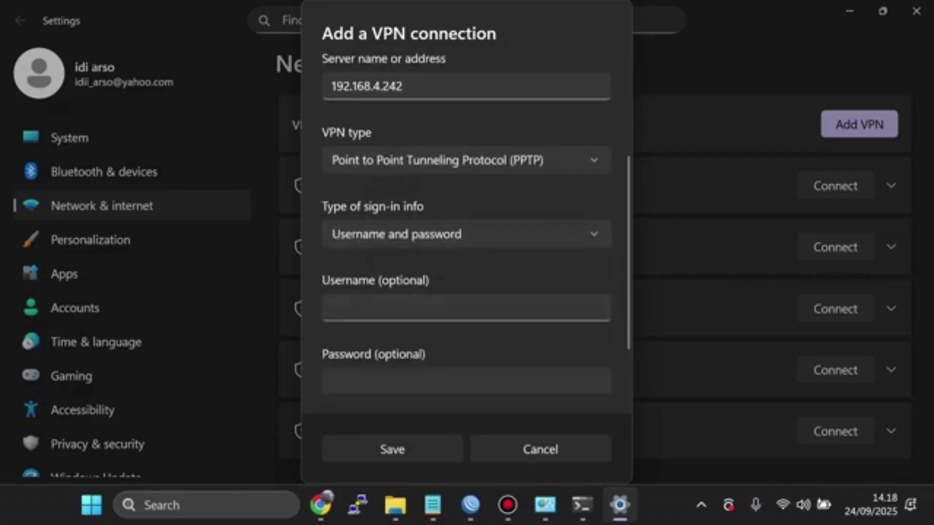
{"action": "left_click", "coordinate": [409, 308]}
{"action": "scroll", "coordinate": [409, 308], "scroll_direction": "down", "scroll_amount": 1}
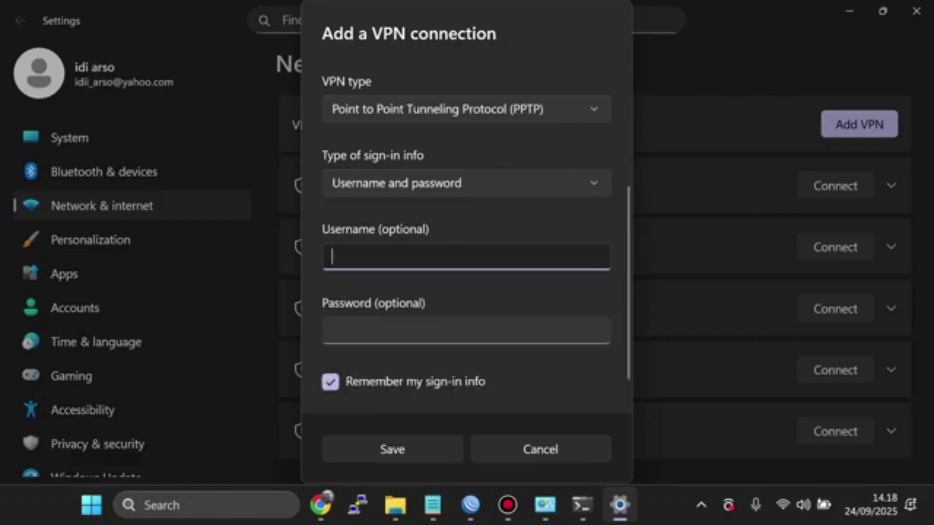
{"action": "type", "text": "sija new"}
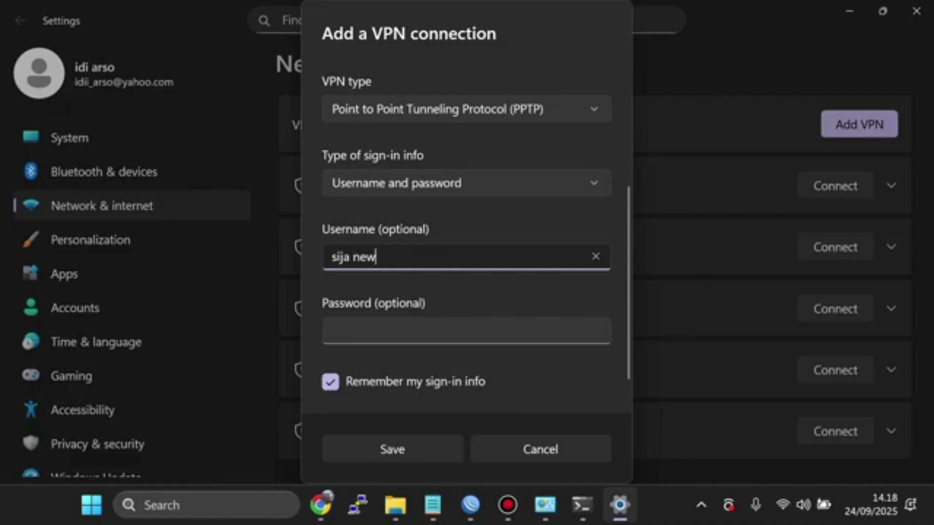
{"action": "left_click", "coordinate": [333, 331]}
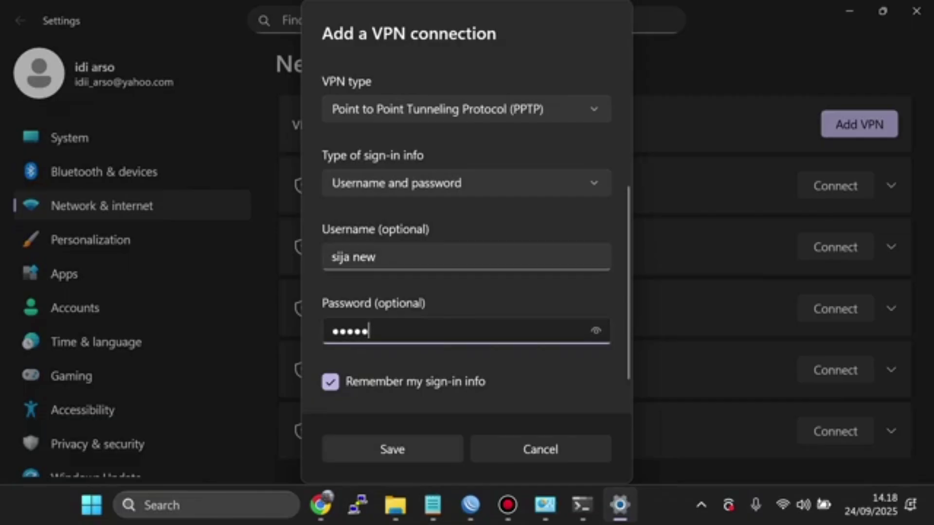
{"action": "key", "text": "Return"}
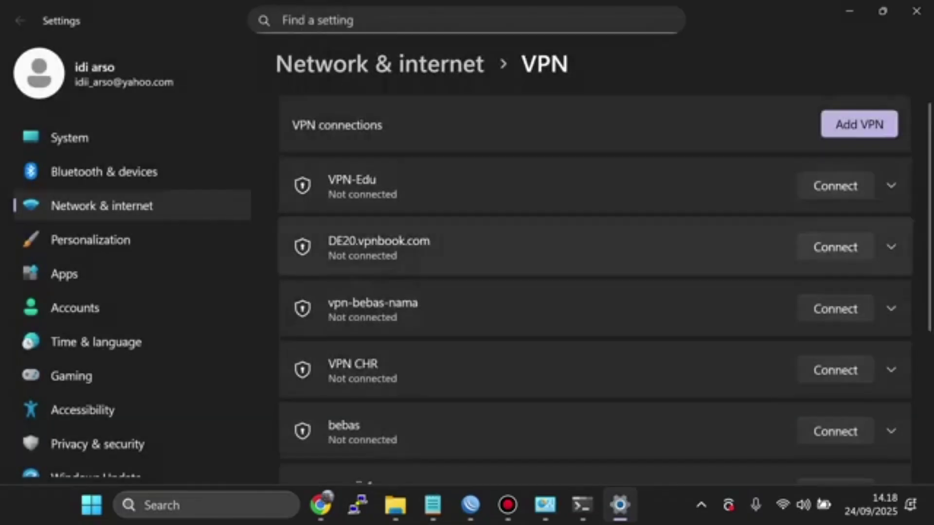
Step: Connect vpn sija1, see the authentication failure, and return to WinBox login
{"action": "scroll", "coordinate": [593, 247], "scroll_direction": "down", "scroll_amount": 2}
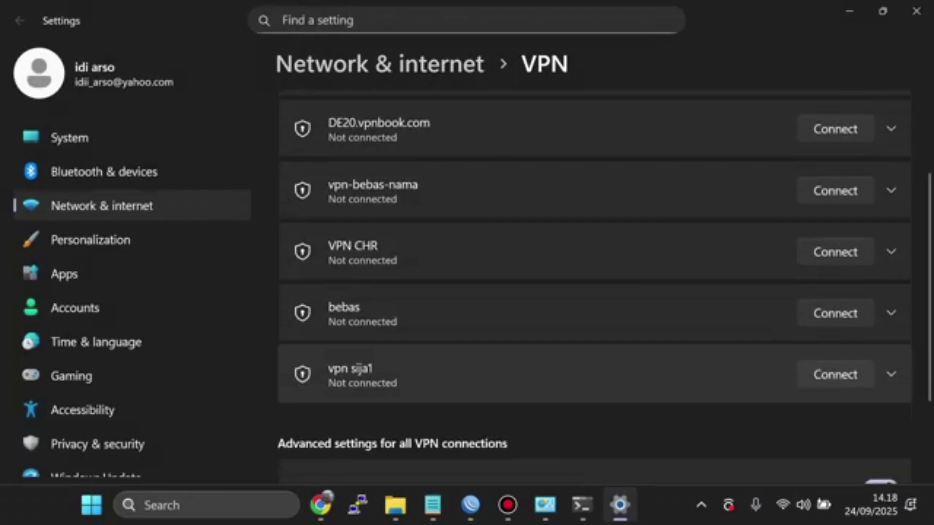
{"action": "left_click", "coordinate": [836, 374]}
{"action": "scroll", "coordinate": [836, 374], "scroll_direction": "down", "scroll_amount": 2}
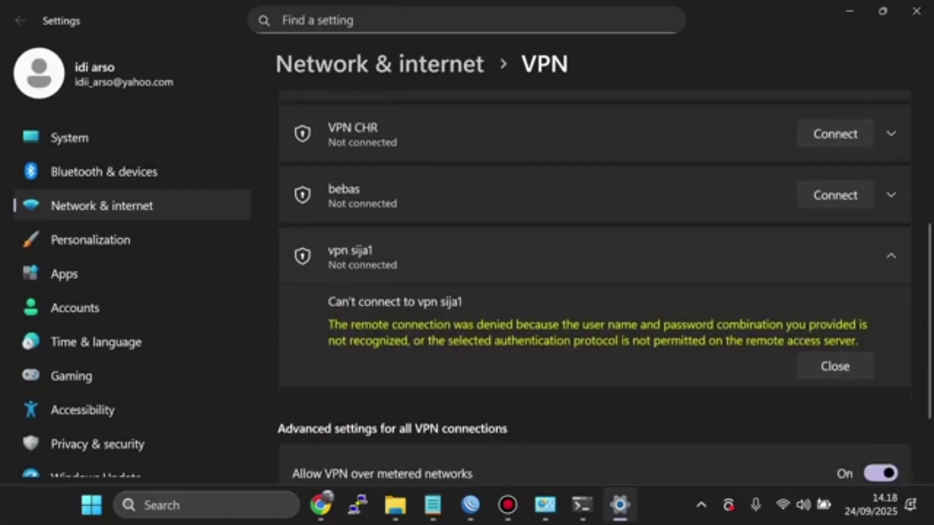
{"action": "left_click", "coordinate": [470, 504]}
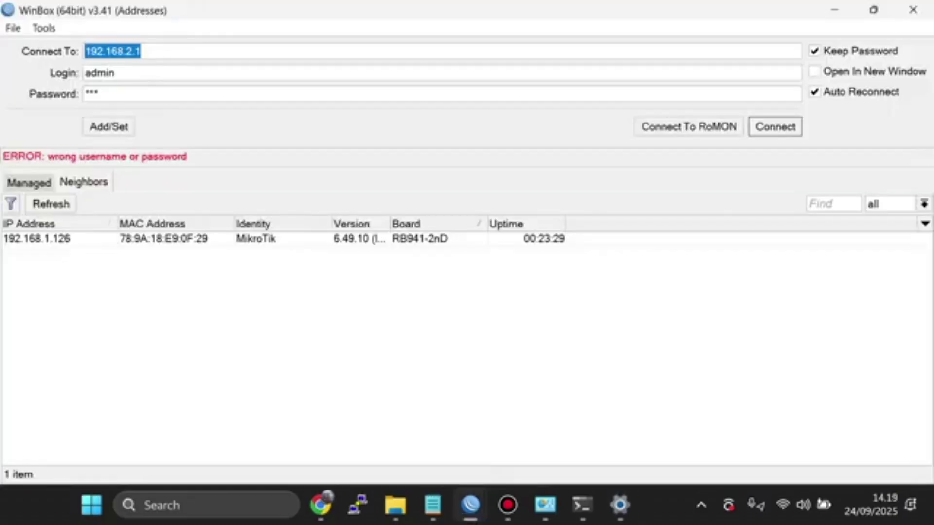
Step: Log into the discovered MikroTik router by its MAC address and maximize the session
{"action": "left_click", "coordinate": [98, 94]}
{"action": "left_click", "coordinate": [163, 239]}
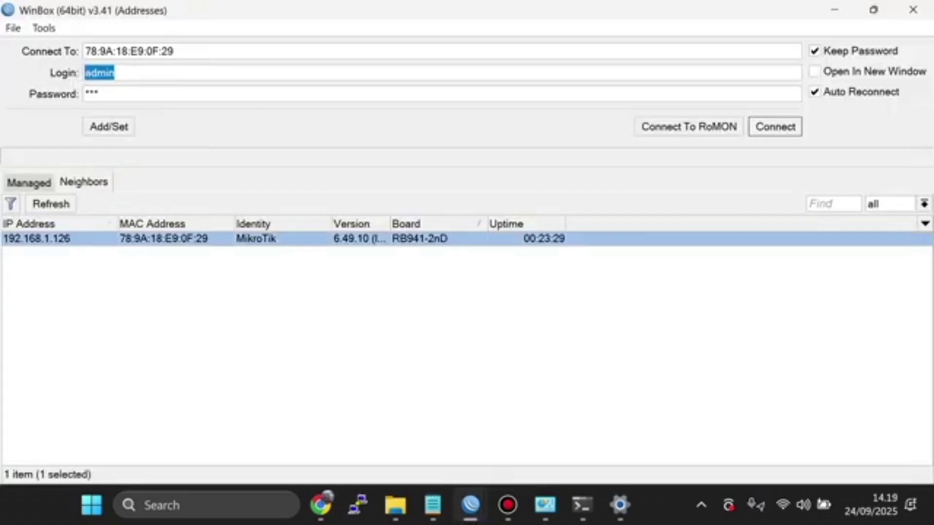
{"action": "key", "text": "Return"}
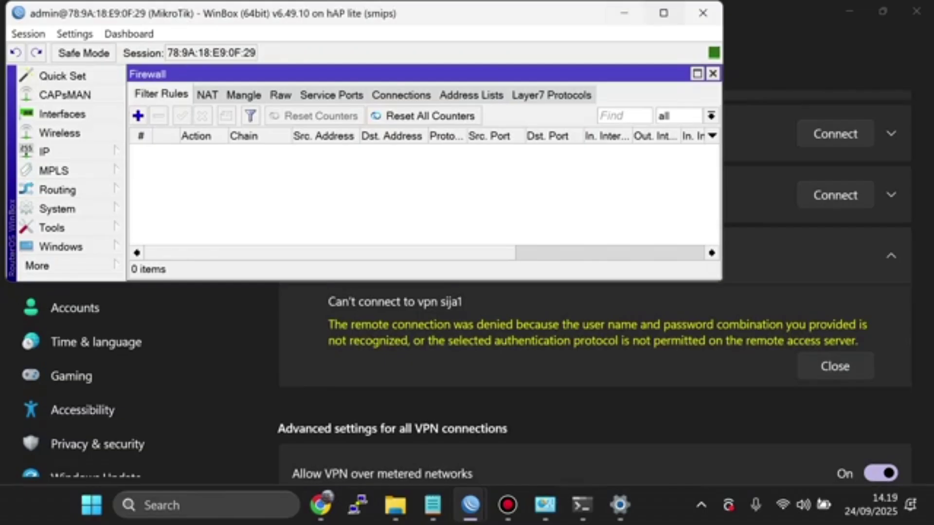
{"action": "double_click", "coordinate": [617, 13]}
Step: Open the saya cabang PPTP client's Dial Out settings and select its user name sija1
{"action": "left_click", "coordinate": [44, 165]}
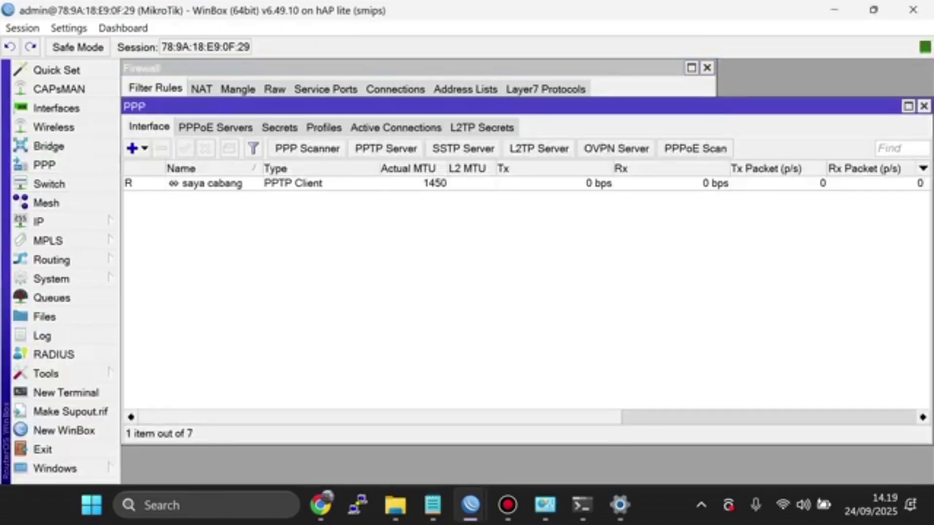
{"action": "left_click", "coordinate": [279, 127]}
{"action": "left_click", "coordinate": [149, 127]}
{"action": "left_click", "coordinate": [135, 148]}
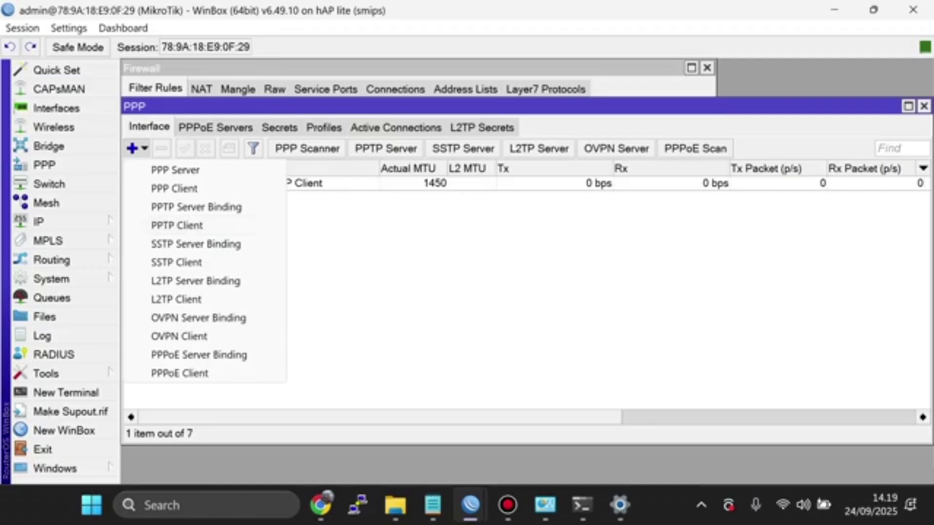
{"action": "double_click", "coordinate": [311, 183]}
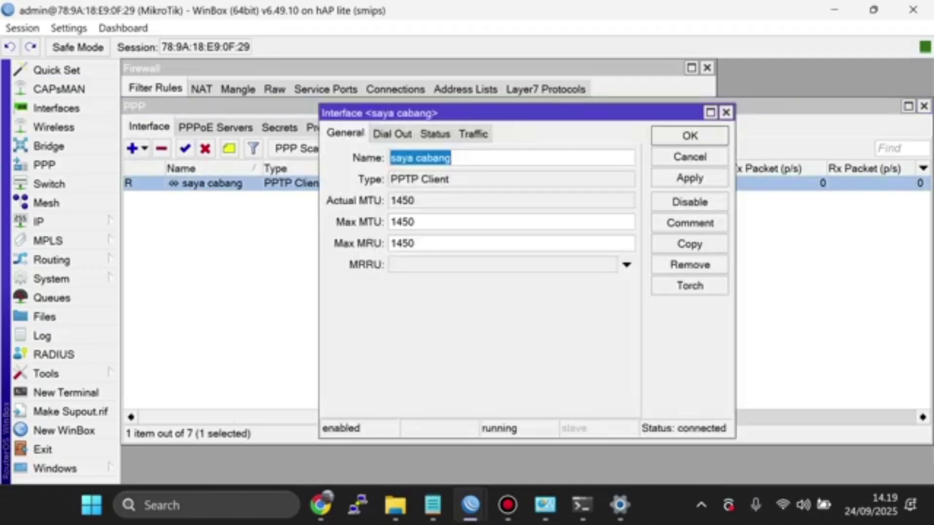
{"action": "left_click", "coordinate": [392, 134]}
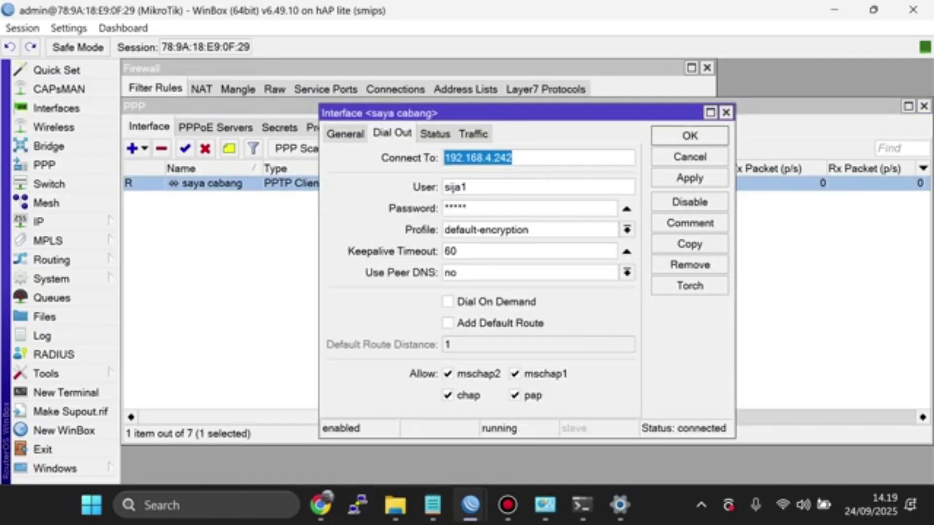
{"action": "double_click", "coordinate": [453, 187]}
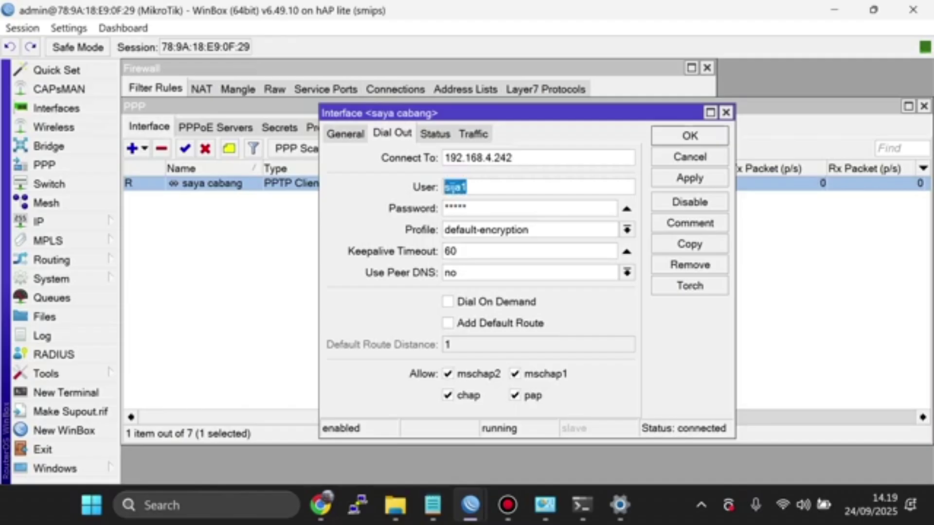
Step: Change the dial-out user to 'sija new', retype the password, and apply
{"action": "key", "text": "End"}
{"action": "key", "text": "BackSpace"}
{"action": "type", "text": "new"}
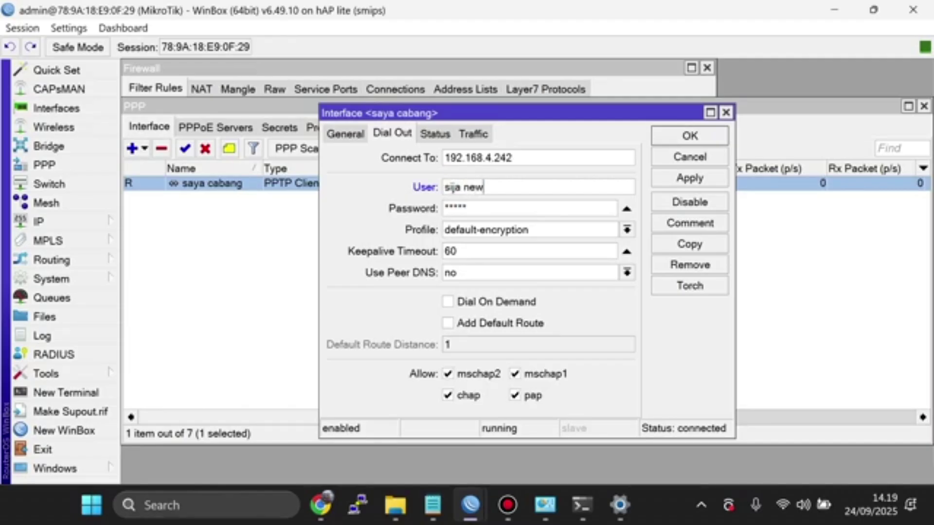
{"action": "key", "text": "Tab"}
{"action": "type", "text": "*****"}
{"action": "key", "text": "alt+a"}
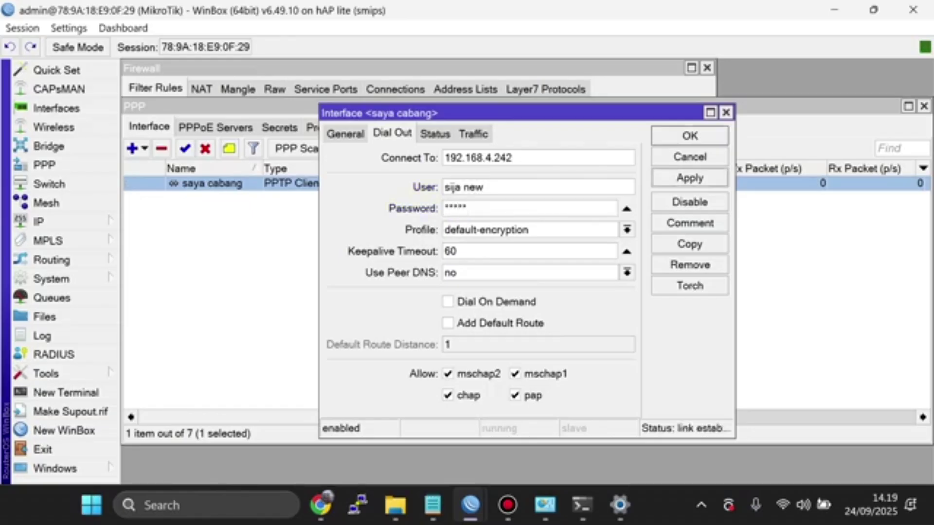
Step: Review the profile list and keep default-encryption
{"action": "key", "text": "alt+Down"}
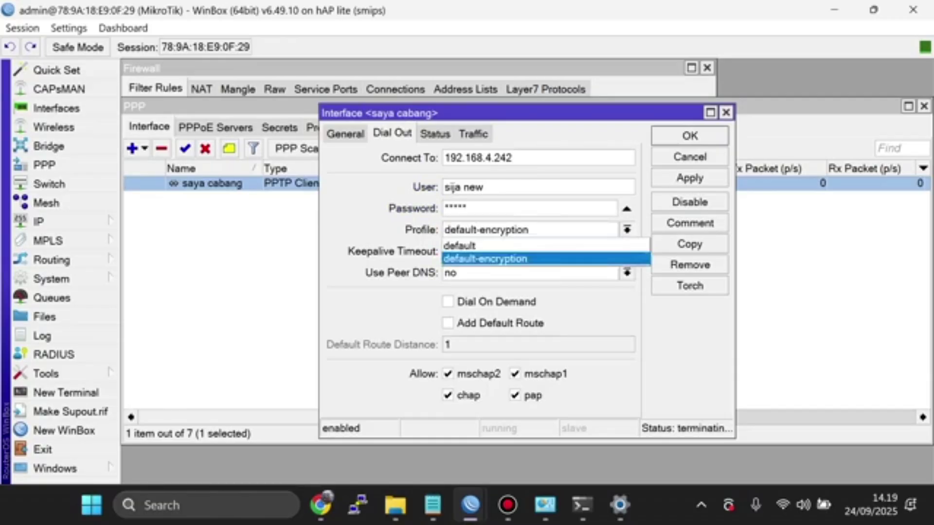
{"action": "key", "text": "Up"}
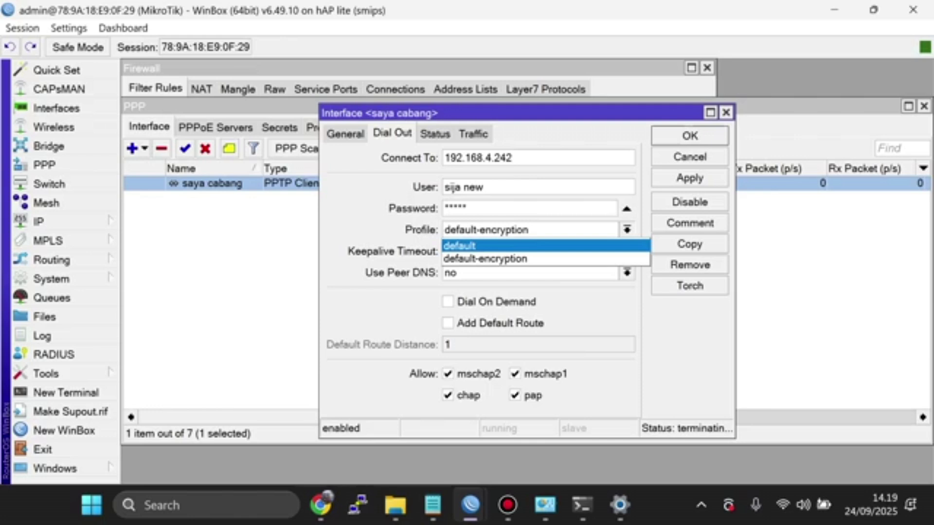
{"action": "key", "text": "Escape"}
{"action": "left_click", "coordinate": [38, 221]}
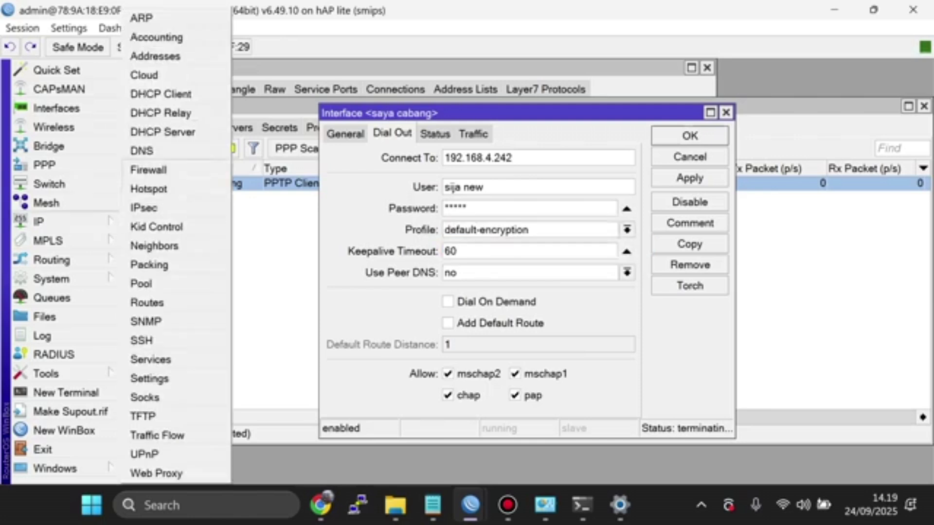
{"action": "left_click", "coordinate": [141, 284]}
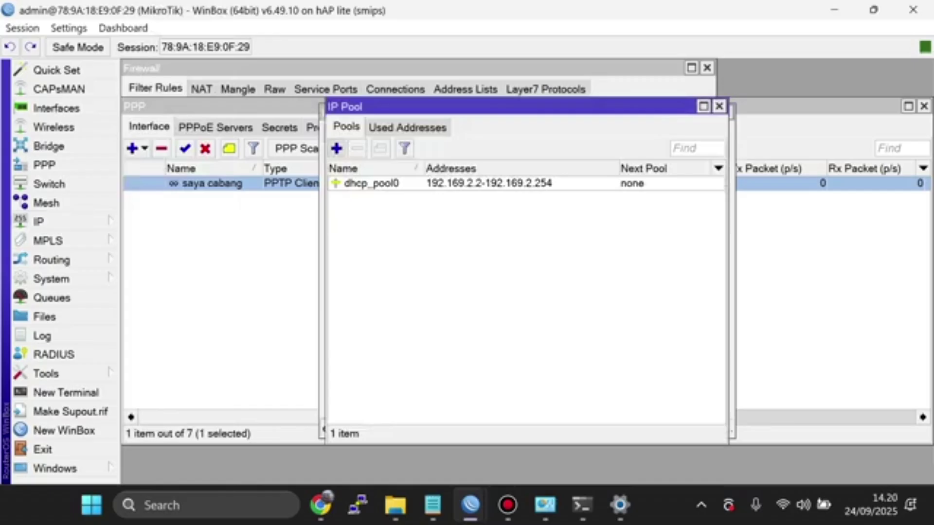
{"action": "left_click", "coordinate": [336, 149]}
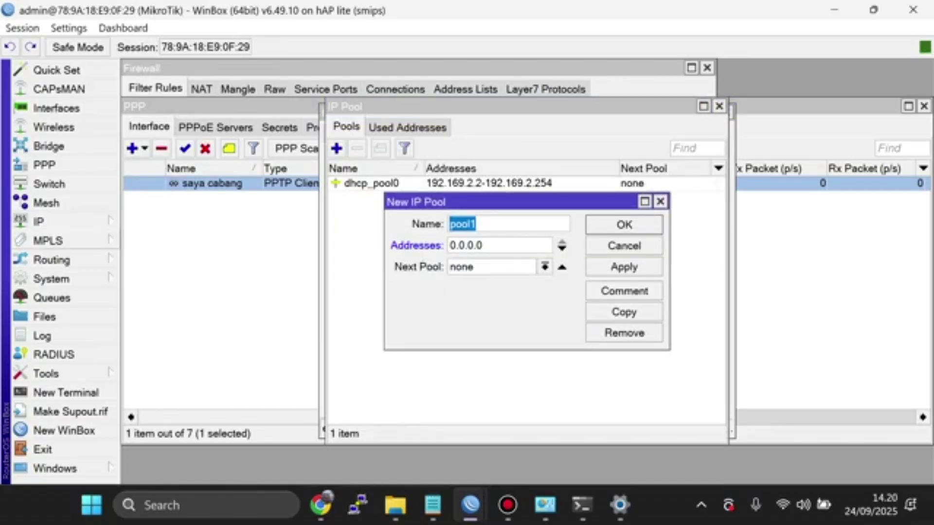
{"action": "left_click", "coordinate": [51, 279]}
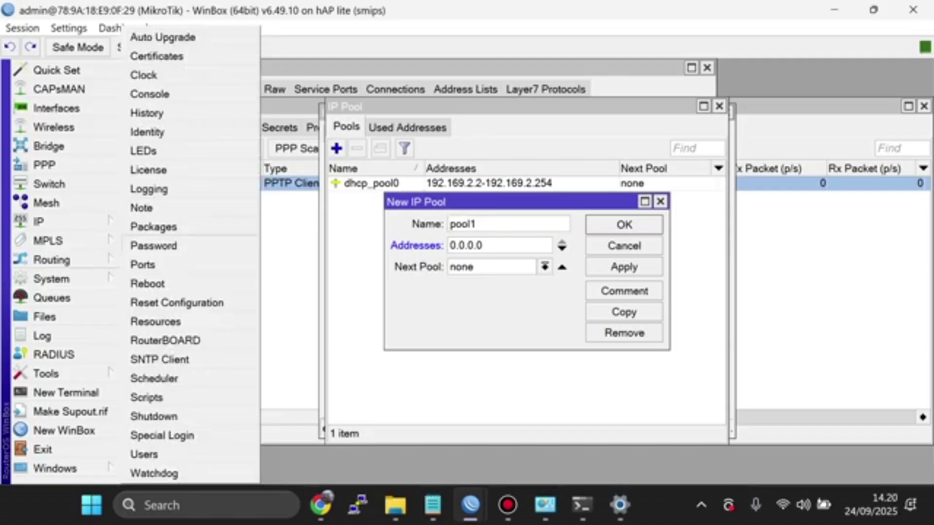
{"action": "left_click", "coordinate": [148, 132]}
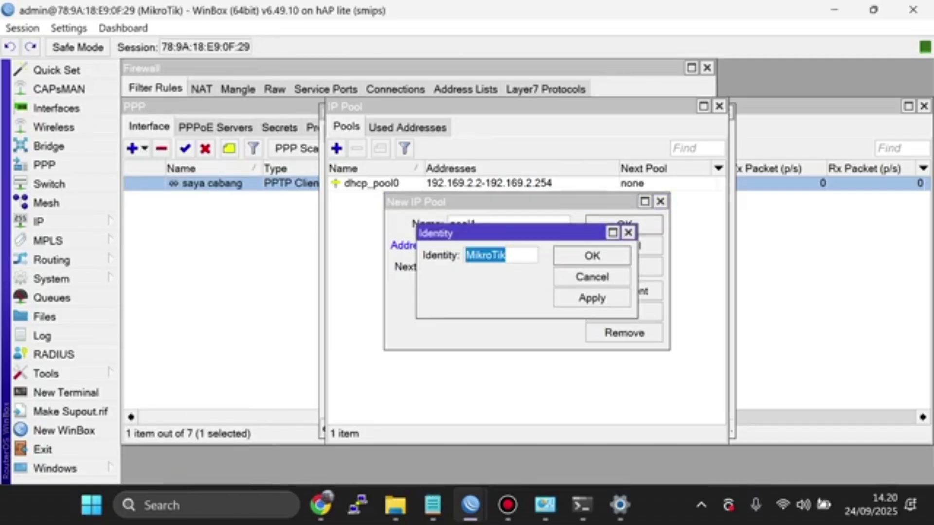
{"action": "left_click", "coordinate": [628, 232]}
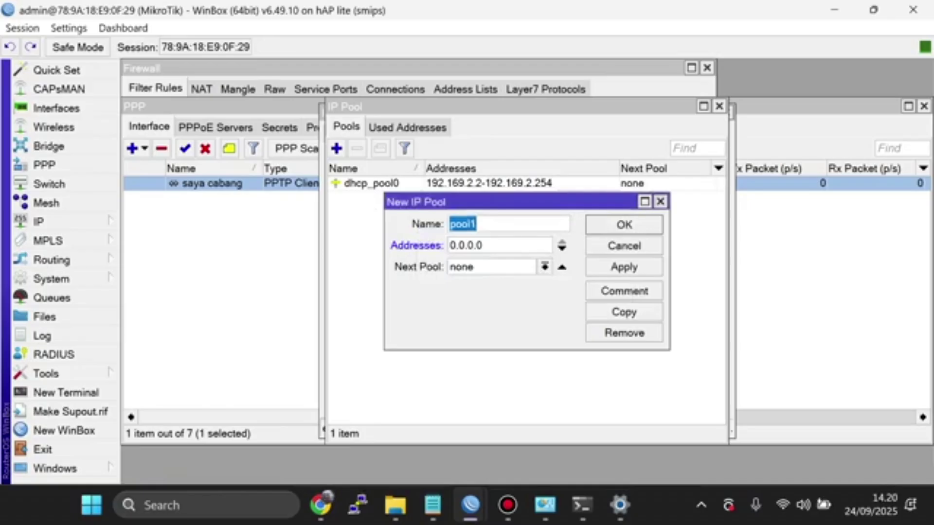
{"action": "key", "text": "Escape"}
{"action": "left_click", "coordinate": [720, 106]}
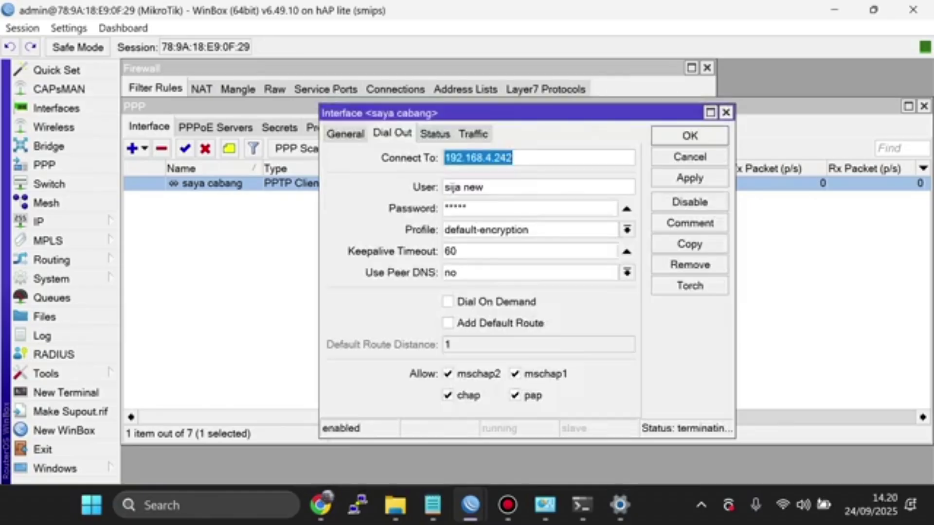
Step: Turn Wi-Fi off from the network quick settings
{"action": "left_click", "coordinate": [802, 505]}
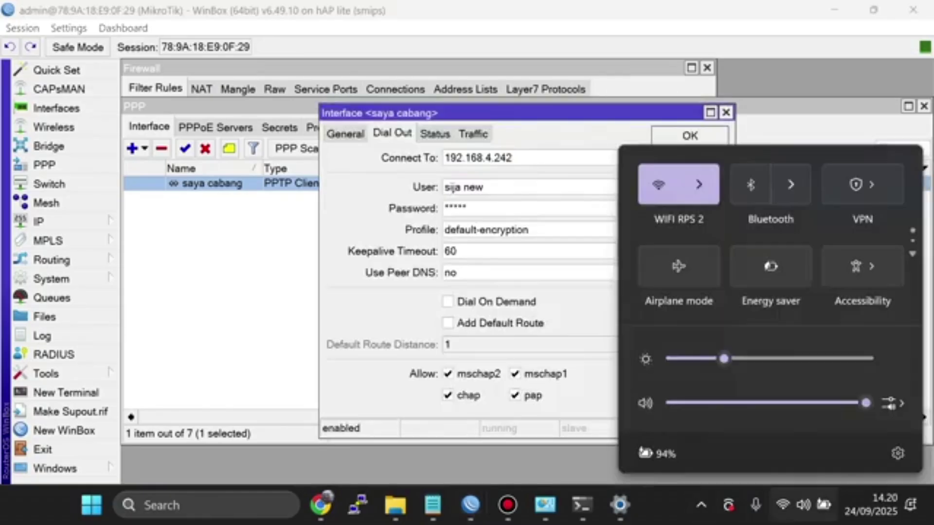
{"action": "left_click", "coordinate": [701, 183]}
{"action": "left_click", "coordinate": [893, 153]}
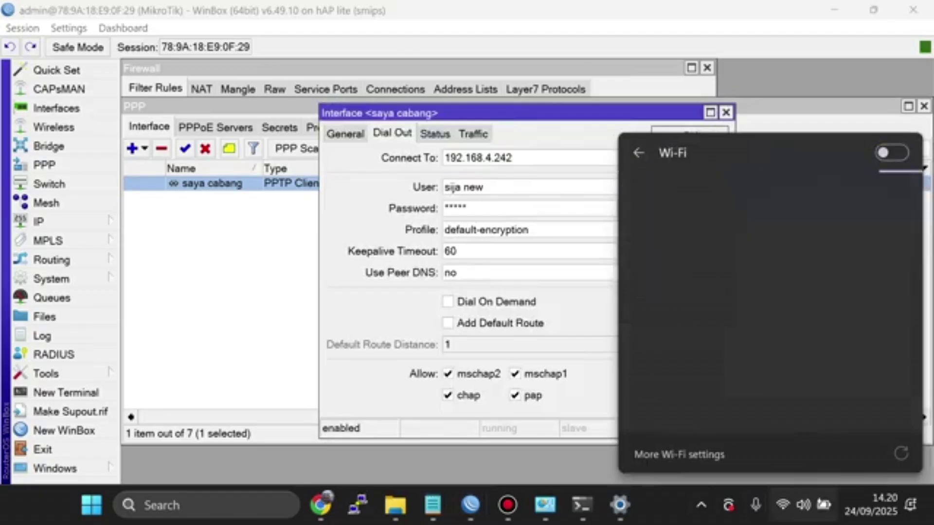
{"action": "left_click", "coordinate": [726, 112]}
Step: Try logging into the router at 192.169.2.1 by IP, then abort
{"action": "left_click", "coordinate": [64, 431]}
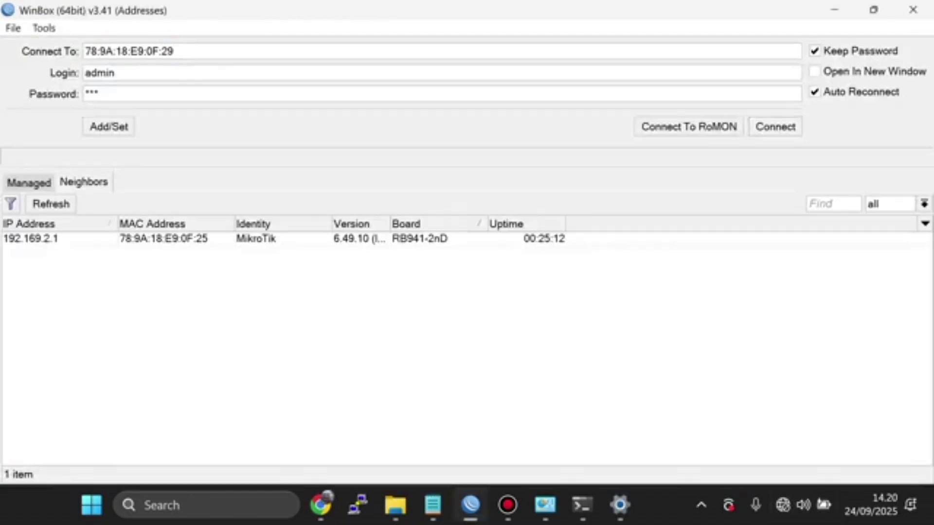
{"action": "left_click", "coordinate": [31, 238]}
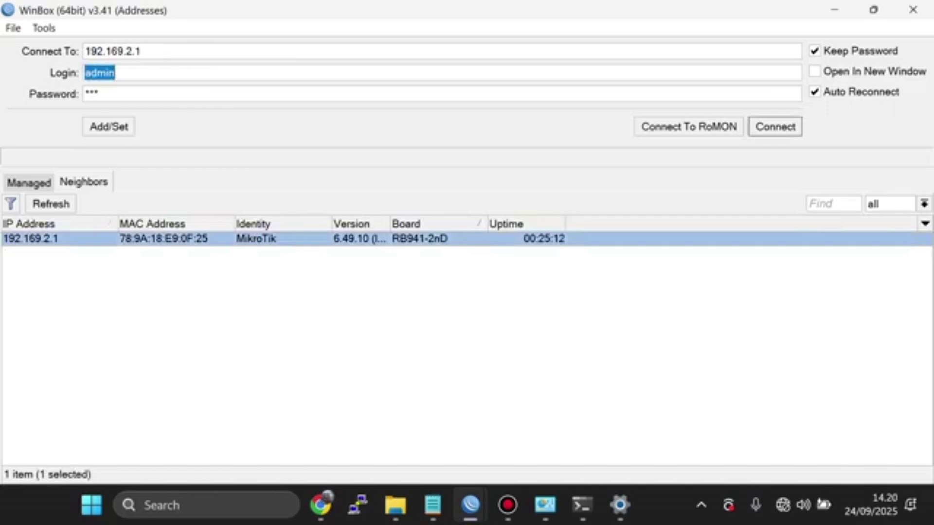
{"action": "key", "text": "Return"}
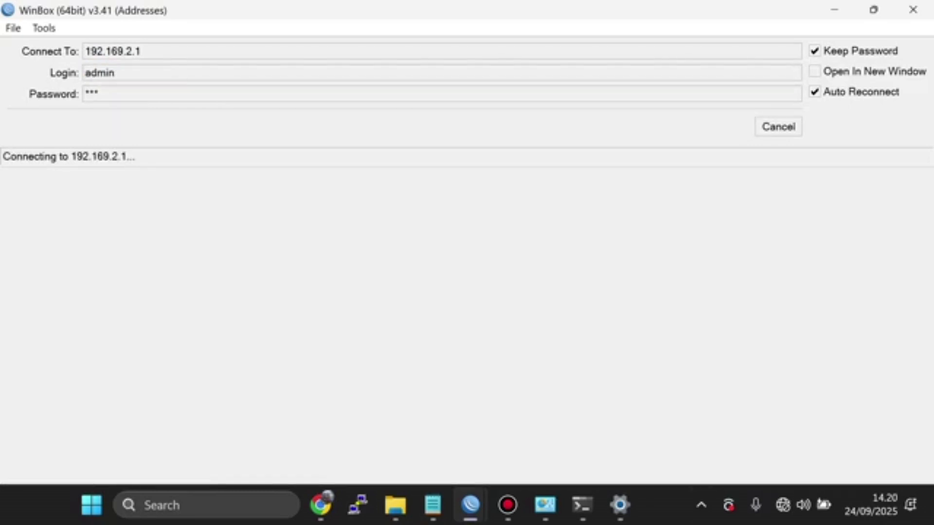
{"action": "left_click", "coordinate": [778, 127]}
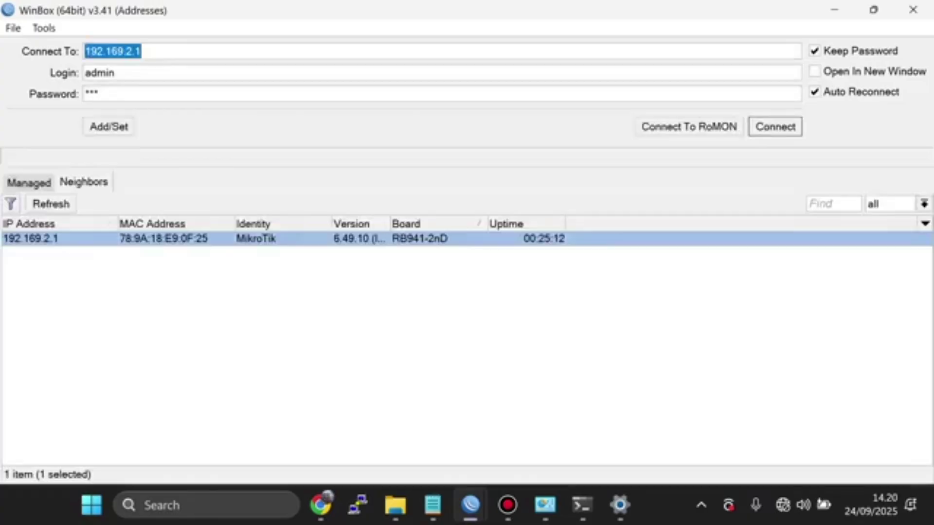
Step: Log into the router by its MAC address 78:9A:18:E9:0F:25
{"action": "left_click", "coordinate": [164, 239]}
{"action": "left_click", "coordinate": [234, 311]}
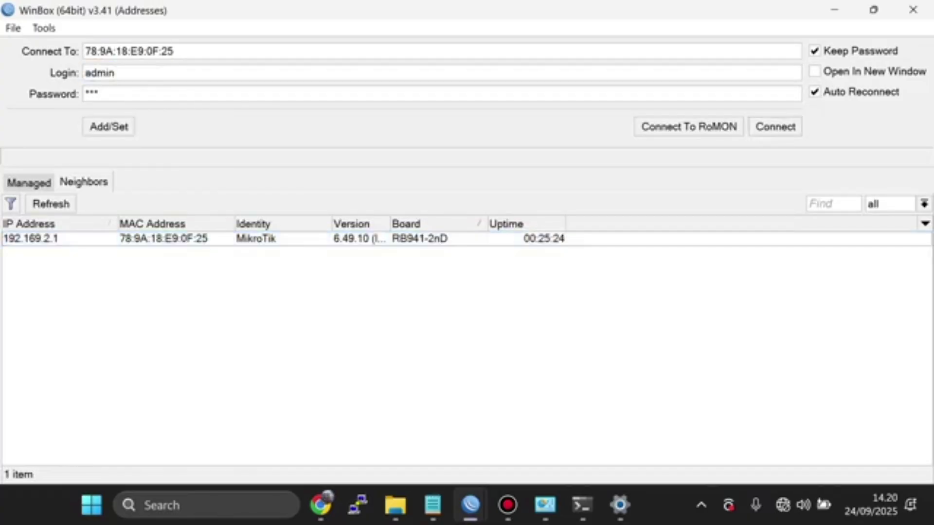
{"action": "left_click", "coordinate": [31, 238]}
{"action": "left_click", "coordinate": [233, 311]}
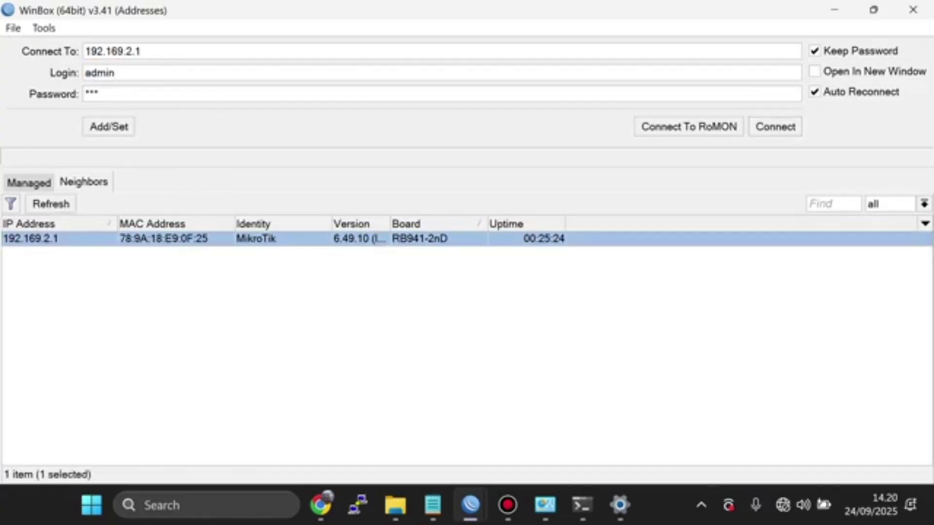
{"action": "left_click", "coordinate": [164, 239]}
{"action": "left_click", "coordinate": [775, 127]}
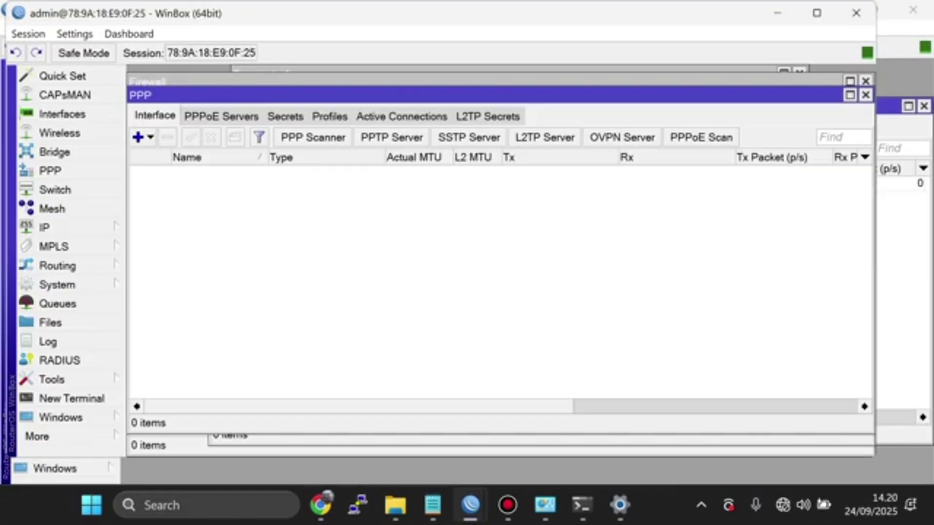
Step: Check the router's identity name under System, then dismiss the dialog
{"action": "left_click", "coordinate": [57, 285]}
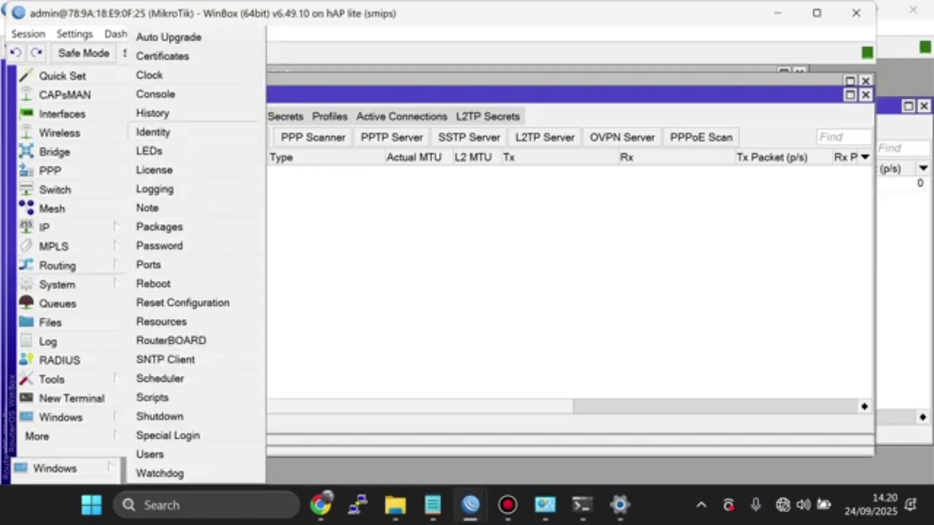
{"action": "left_click", "coordinate": [153, 132]}
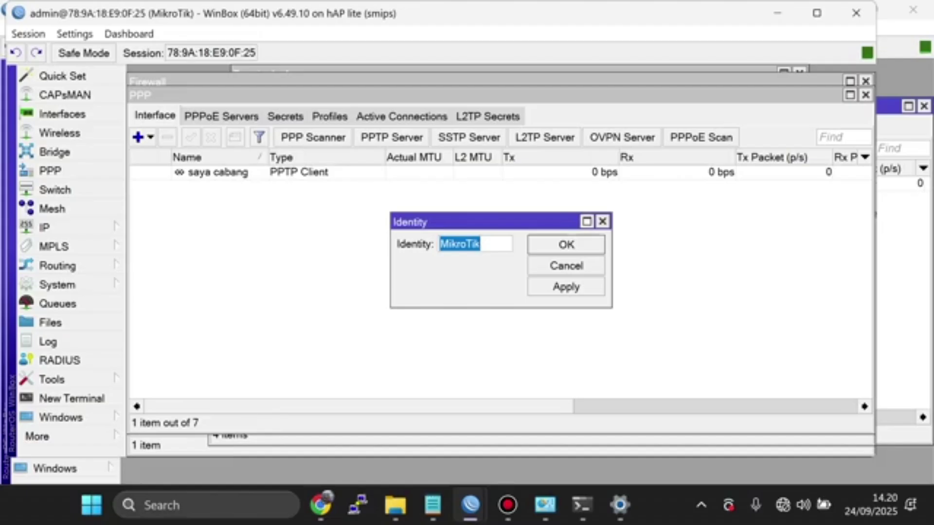
{"action": "left_click", "coordinate": [602, 221]}
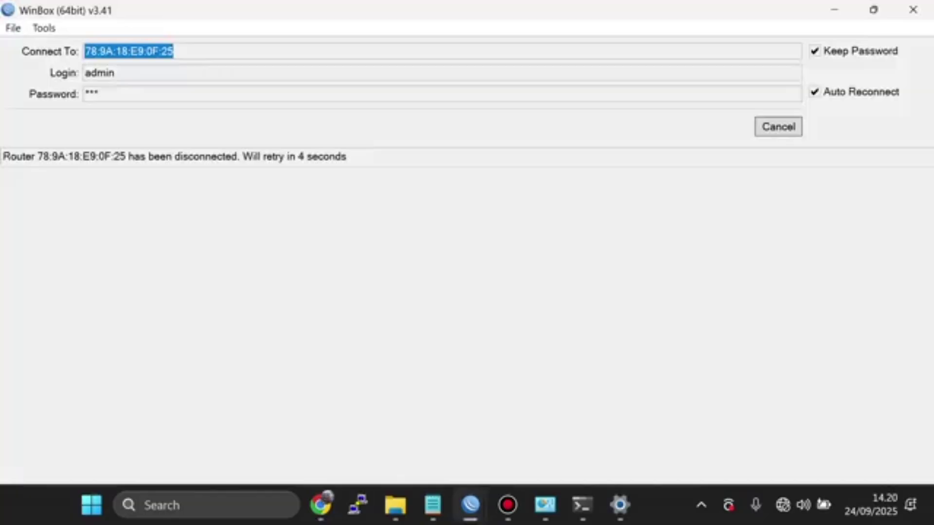
Step: Cancel the reconnect, view the empty Neighbors list, and bring up Network Connections
{"action": "left_click", "coordinate": [778, 127]}
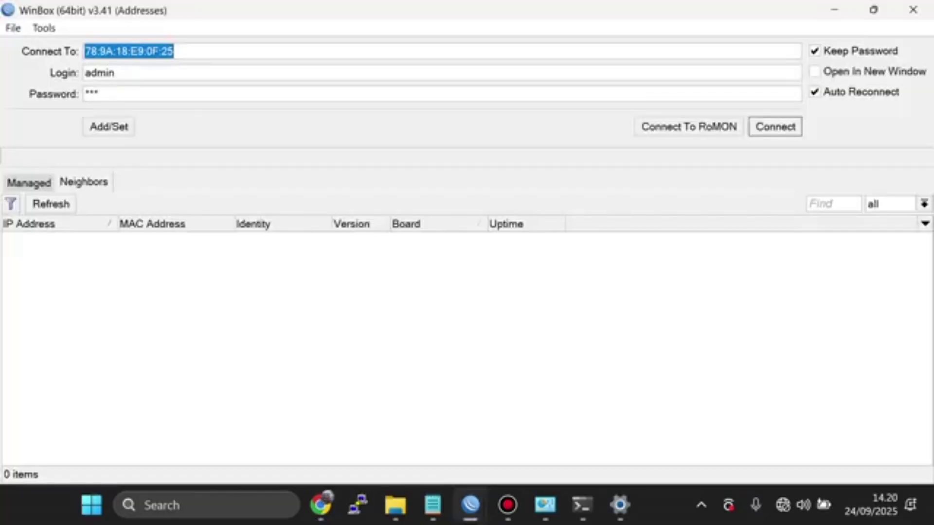
{"action": "left_click", "coordinate": [29, 182]}
{"action": "left_click", "coordinate": [84, 183]}
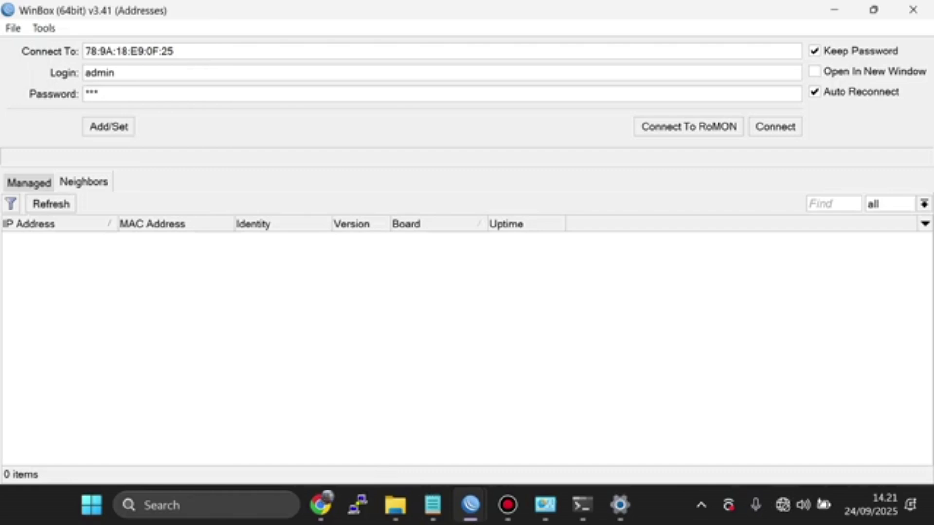
{"action": "left_click", "coordinate": [545, 505]}
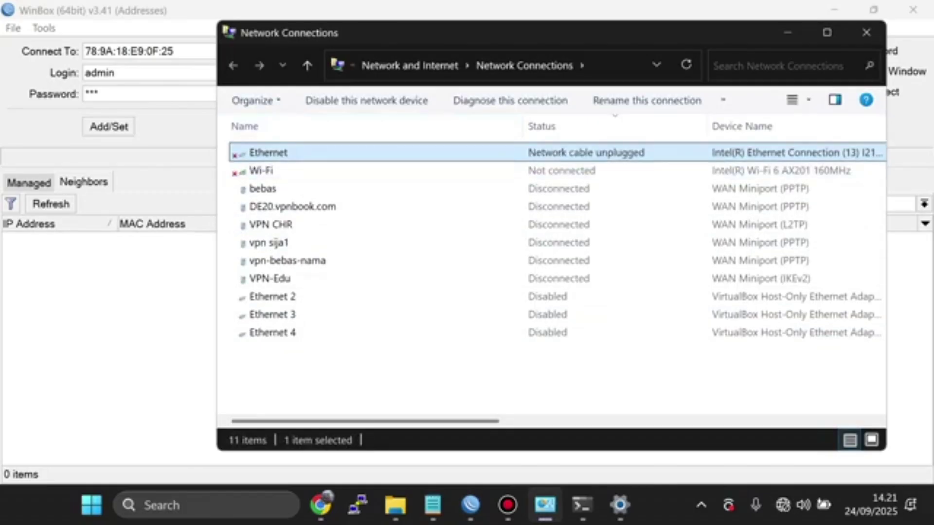
Step: Inspect the Ethernet adapter's IPv4 settings twice, closing them without changes
{"action": "double_click", "coordinate": [269, 153]}
{"action": "left_click", "coordinate": [355, 271]}
{"action": "scroll", "coordinate": [356, 271], "scroll_direction": "down", "scroll_amount": 2}
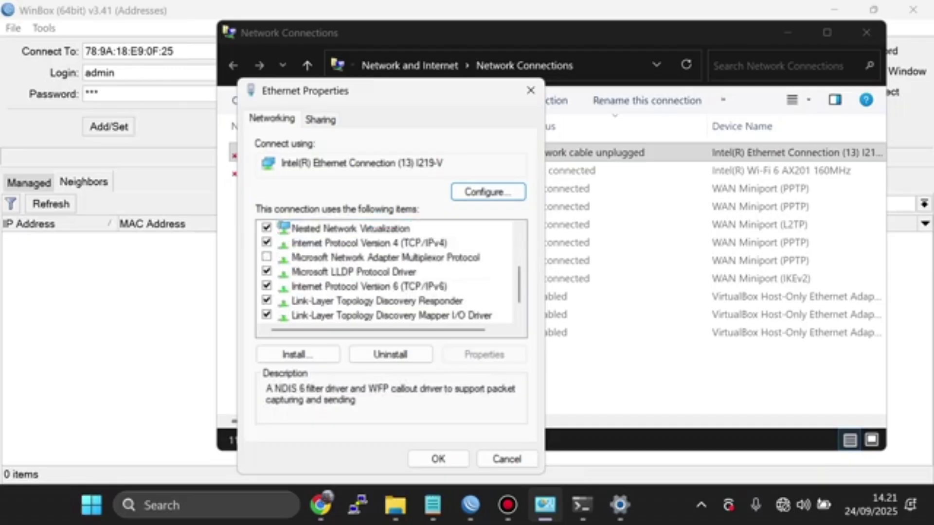
{"action": "double_click", "coordinate": [368, 243]}
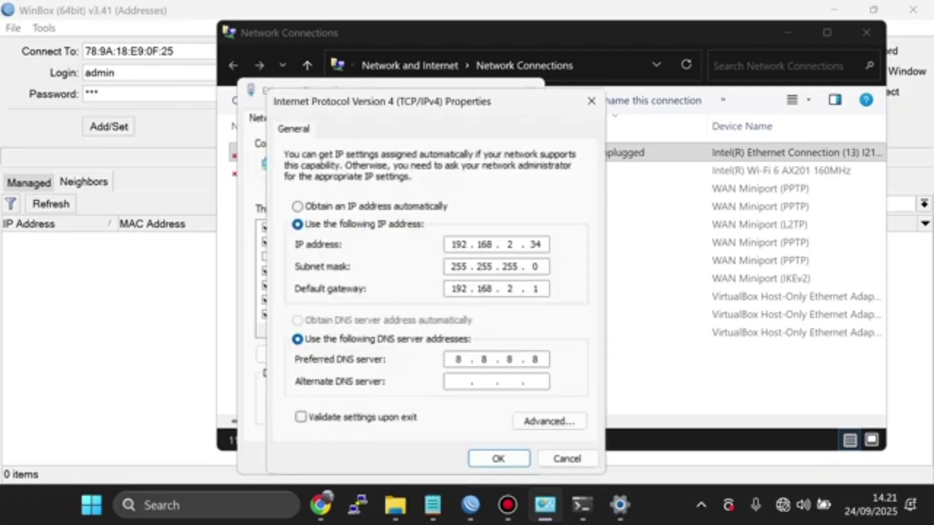
{"action": "left_click", "coordinate": [592, 101]}
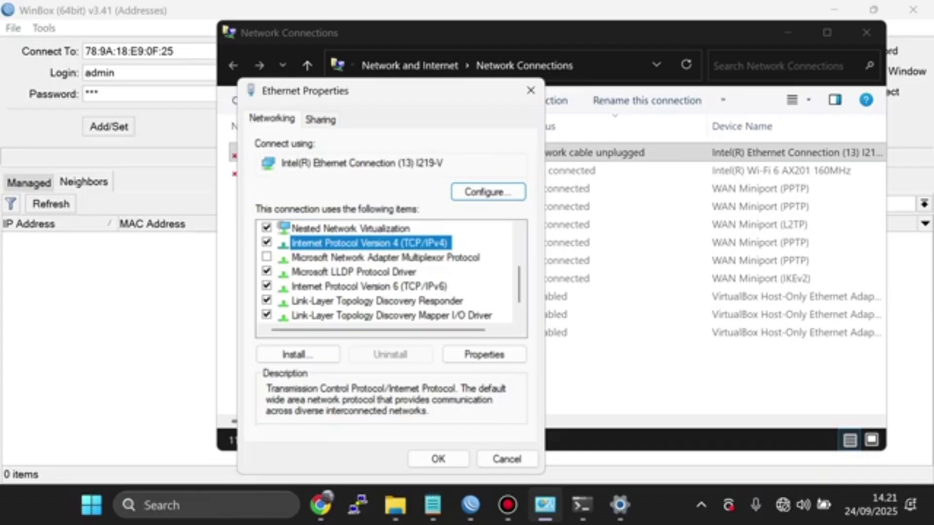
{"action": "left_click", "coordinate": [530, 90]}
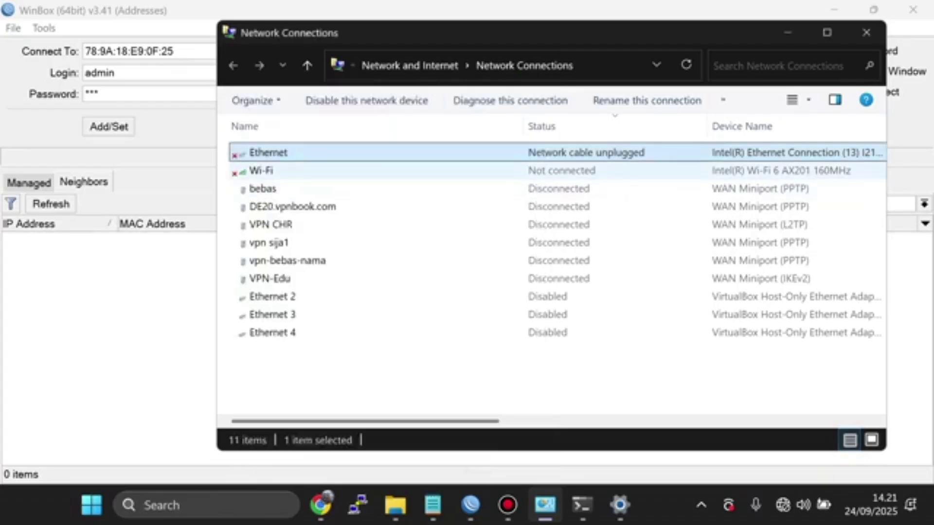
{"action": "left_click", "coordinate": [258, 171]}
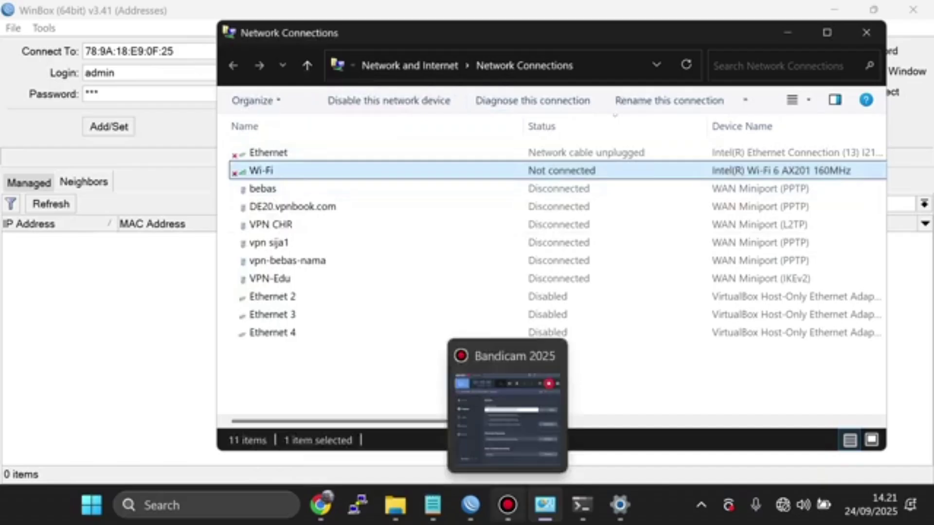
{"action": "left_click", "coordinate": [268, 152]}
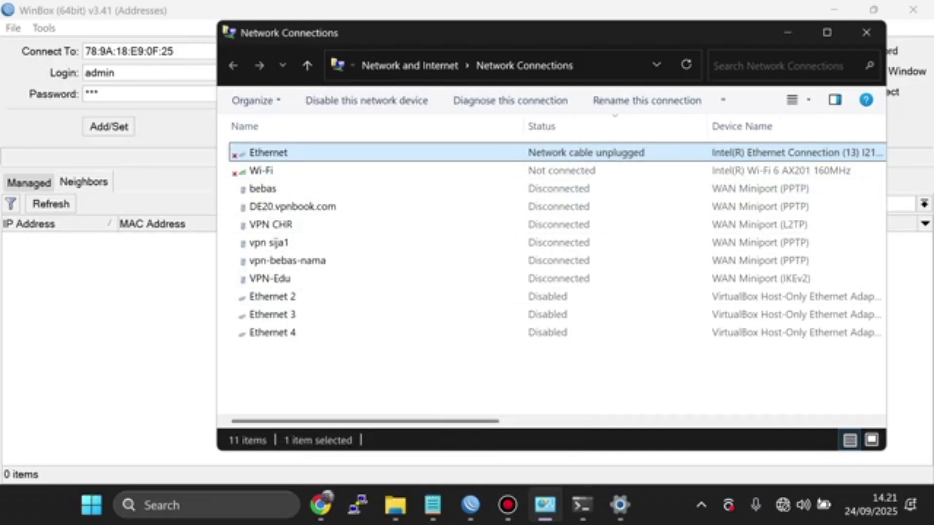
{"action": "double_click", "coordinate": [268, 153]}
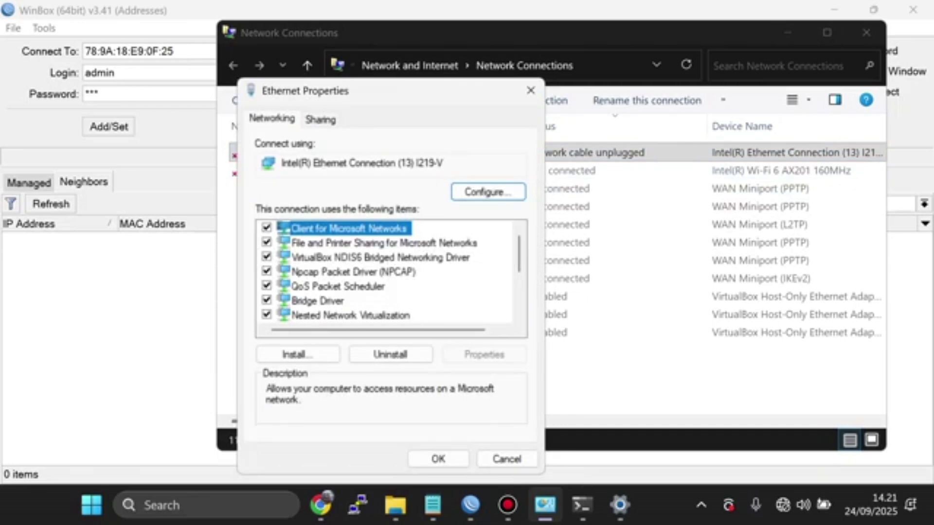
{"action": "left_click", "coordinate": [354, 272]}
{"action": "scroll", "coordinate": [354, 273], "scroll_direction": "down", "scroll_amount": 1}
{"action": "double_click", "coordinate": [357, 286]}
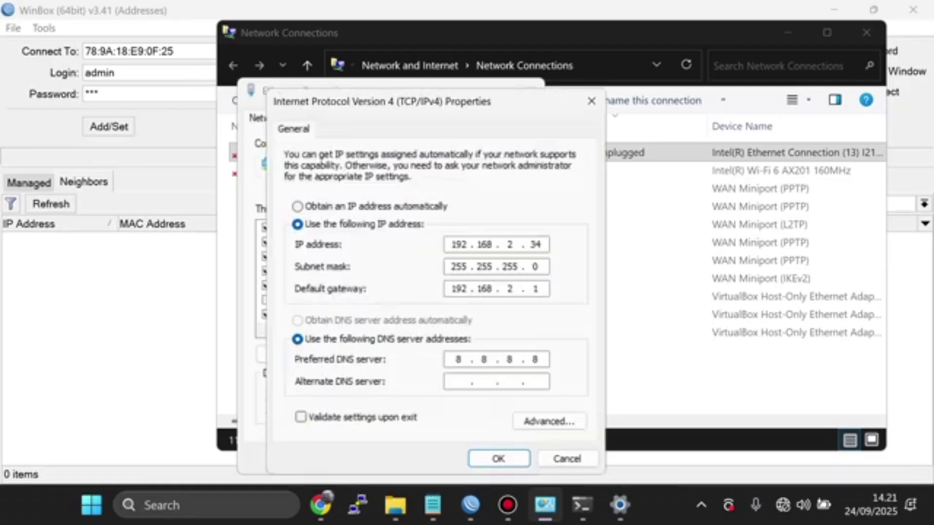
{"action": "left_click", "coordinate": [592, 101]}
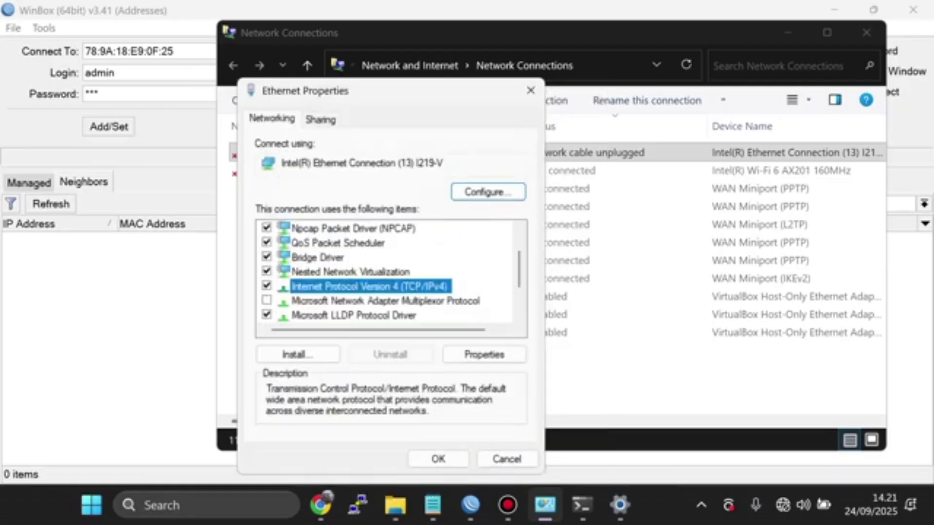
Step: Check WinBox's saved and neighbour router lists for the routers
{"action": "left_click", "coordinate": [112, 301]}
{"action": "left_click", "coordinate": [29, 182]}
{"action": "left_click", "coordinate": [84, 183]}
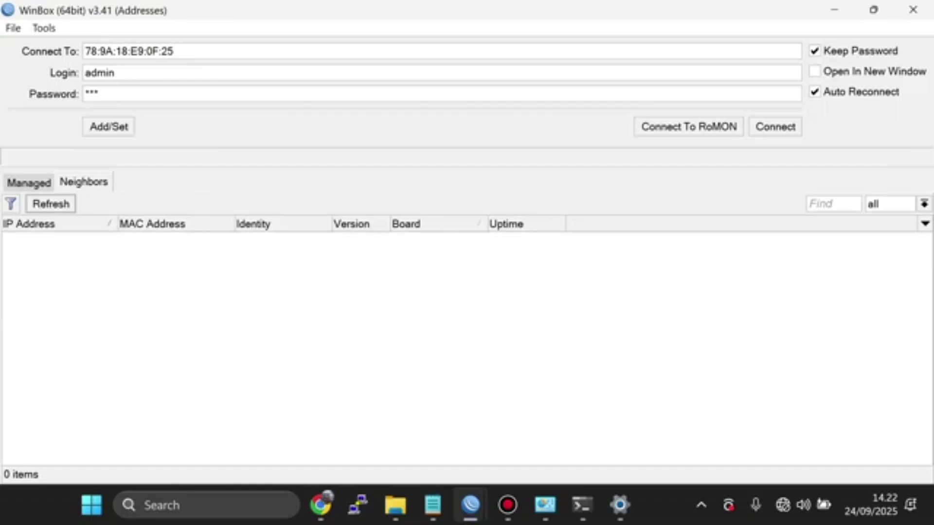
Step: Set Ethernet IPv4 to obtain the IP address and DNS server automatically
{"action": "left_click", "coordinate": [545, 505]}
{"action": "double_click", "coordinate": [370, 287]}
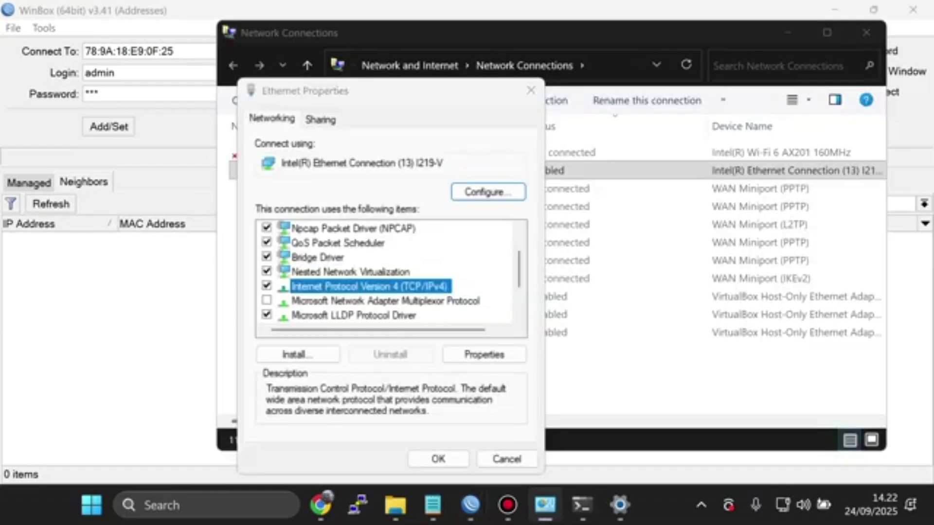
{"action": "left_click", "coordinate": [298, 207]}
{"action": "left_click", "coordinate": [297, 321]}
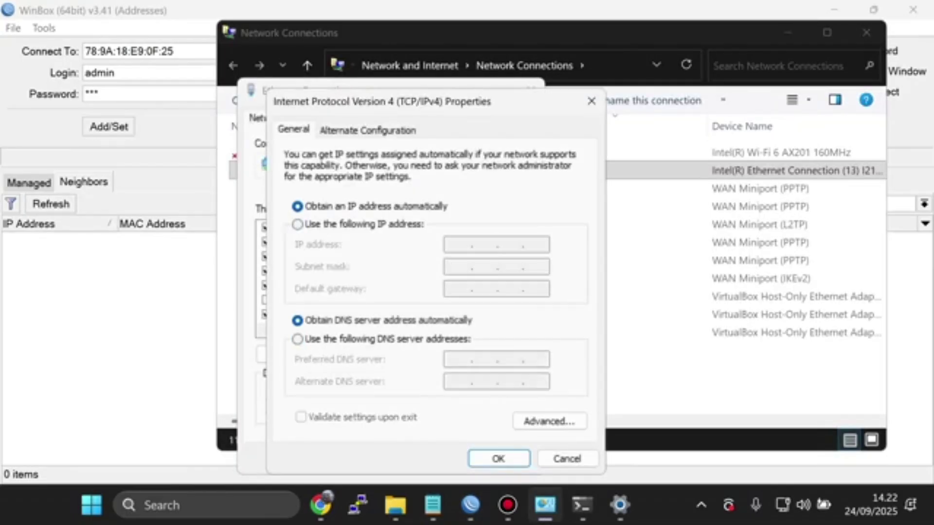
{"action": "left_click", "coordinate": [499, 459]}
{"action": "left_click", "coordinate": [438, 458]}
Step: Check the network status and refresh WinBox's neighbour router list
{"action": "left_click", "coordinate": [146, 312]}
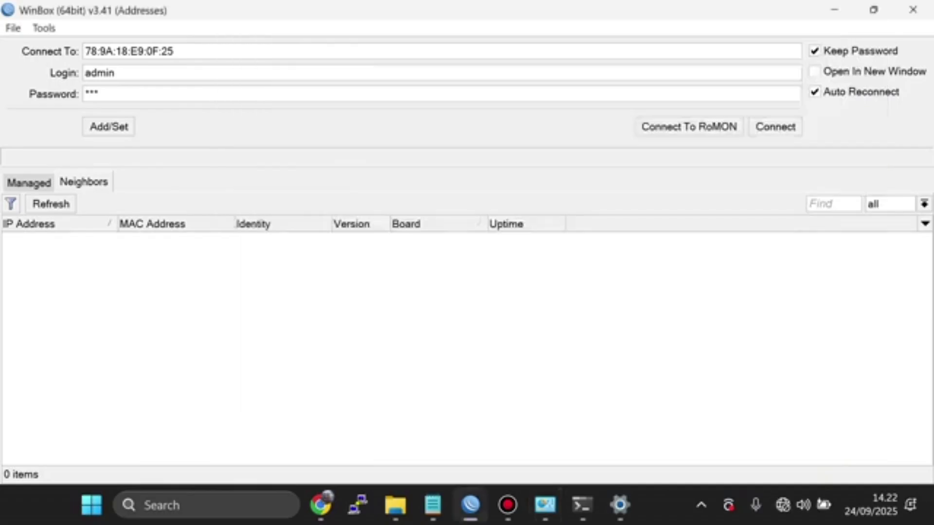
{"action": "left_click", "coordinate": [803, 505]}
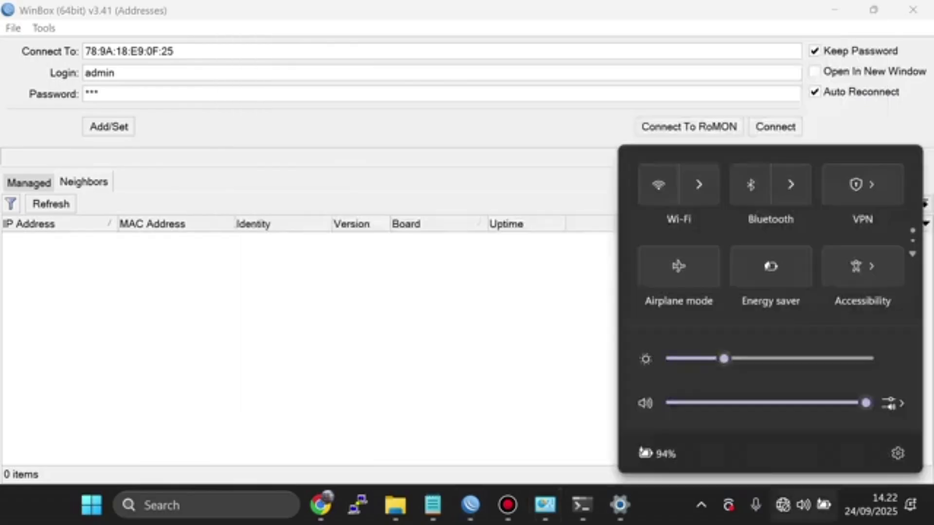
{"action": "left_click", "coordinate": [292, 331]}
{"action": "left_click", "coordinate": [51, 204]}
{"action": "left_click", "coordinate": [29, 183]}
{"action": "left_click", "coordinate": [84, 183]}
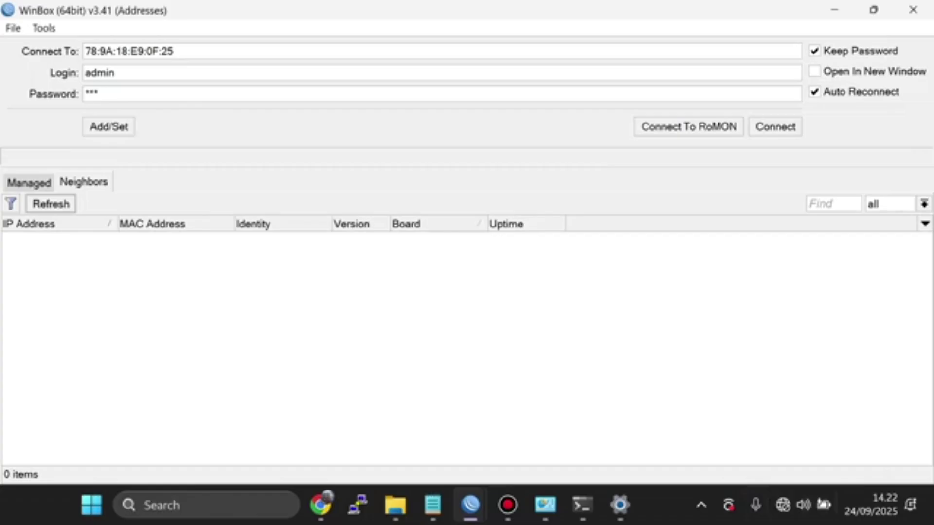
Step: Disable the Ethernet adapter, then enable it again
{"action": "left_click", "coordinate": [545, 505]}
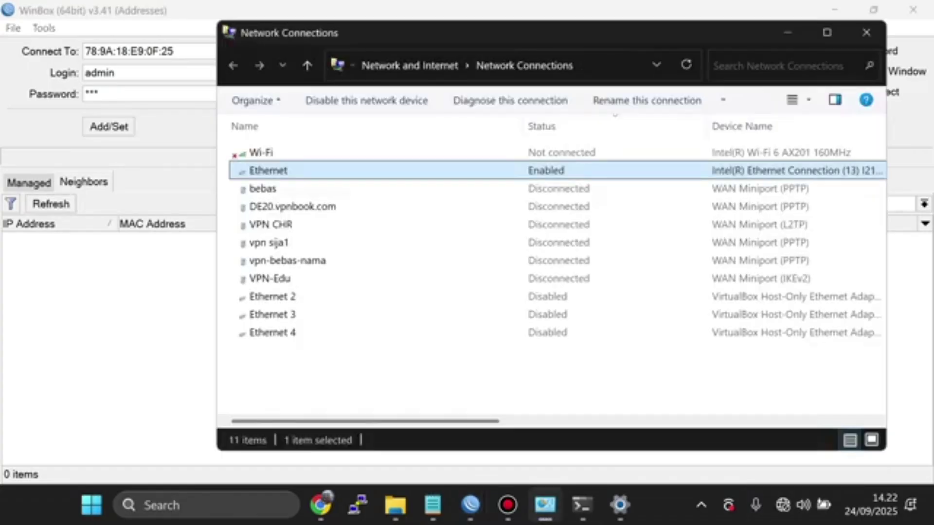
{"action": "double_click", "coordinate": [268, 171]}
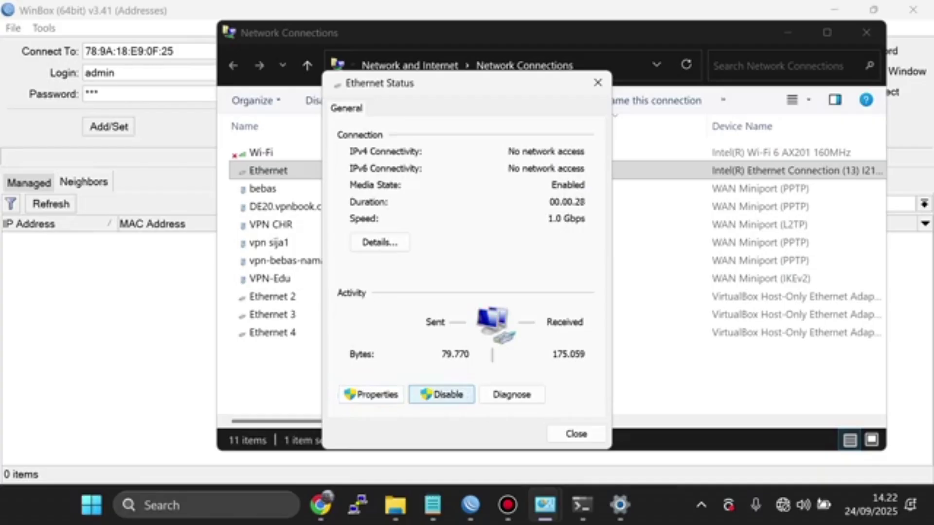
{"action": "left_click", "coordinate": [441, 394]}
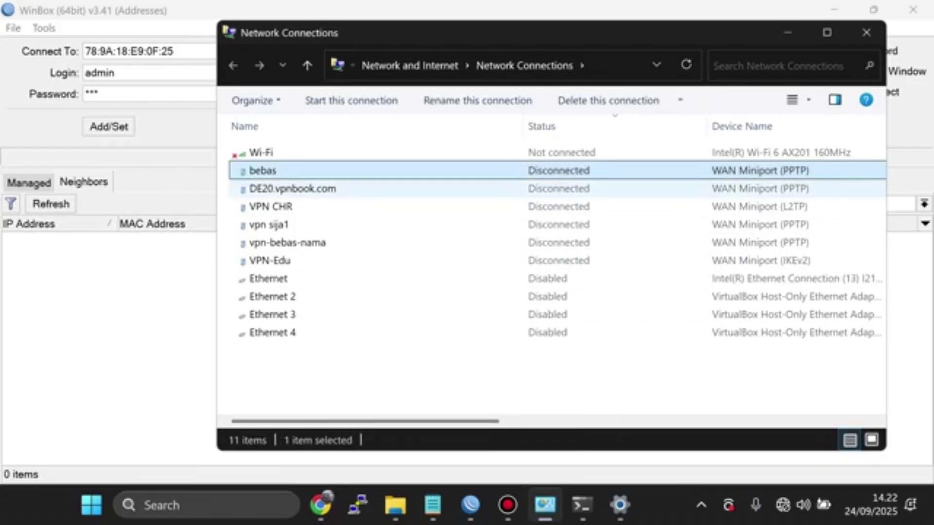
{"action": "left_click", "coordinate": [269, 278]}
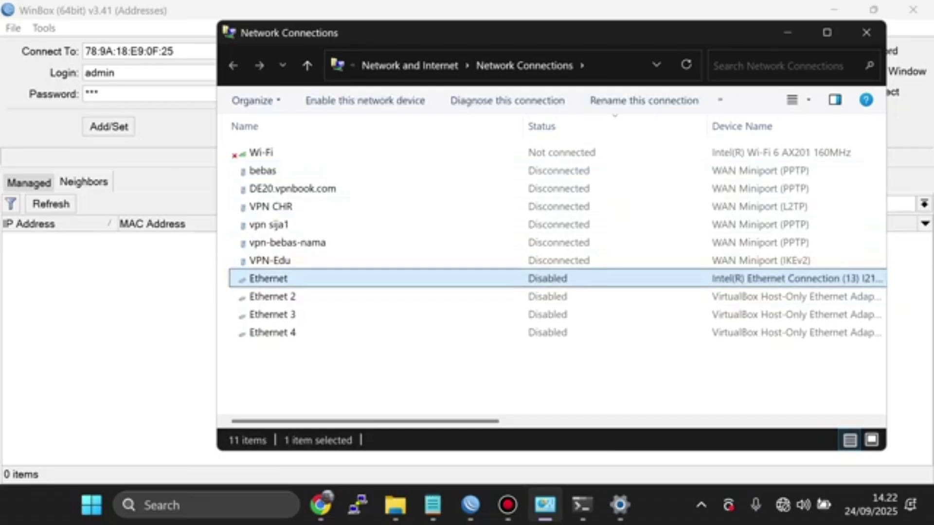
{"action": "right_click", "coordinate": [526, 279]}
{"action": "left_click", "coordinate": [559, 292]}
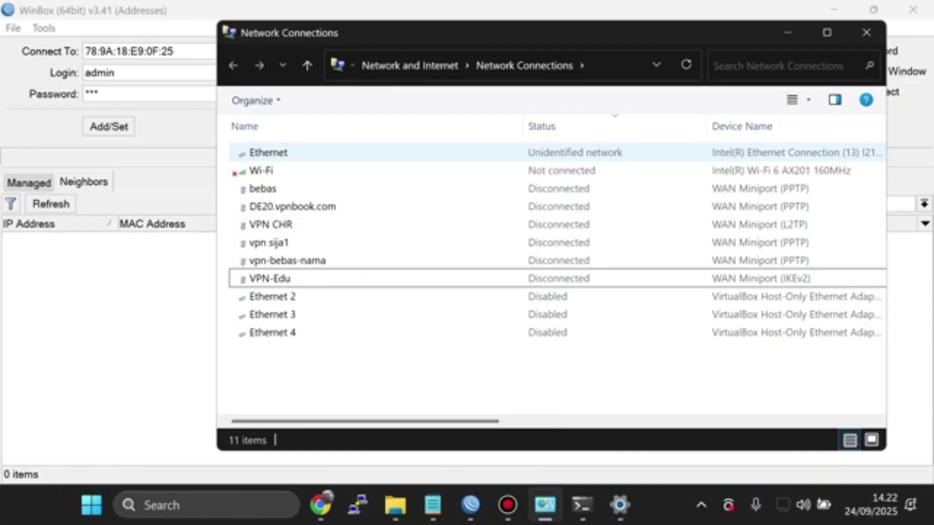
Step: Log in to the PUSAT router by its MAC address from WinBox's neighbour list
{"action": "key", "text": "alt+Tab"}
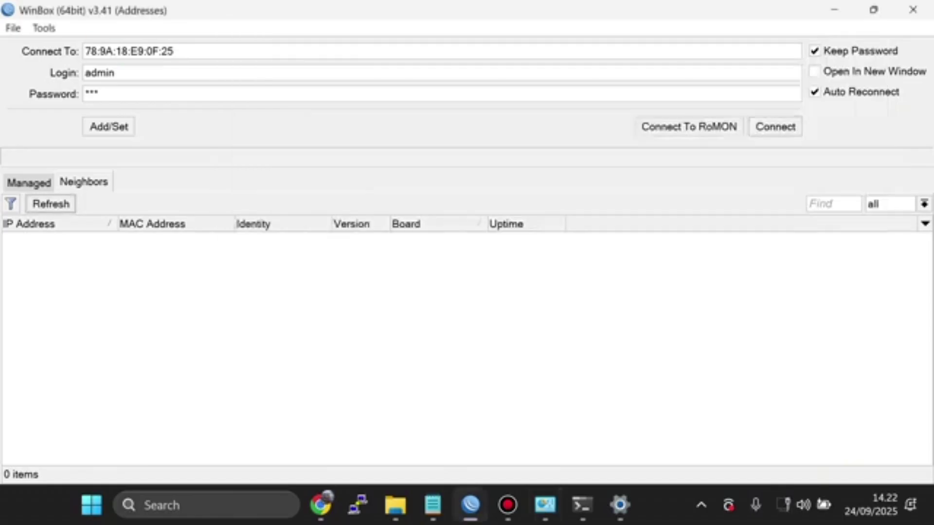
{"action": "left_click", "coordinate": [28, 183]}
{"action": "left_click", "coordinate": [84, 182]}
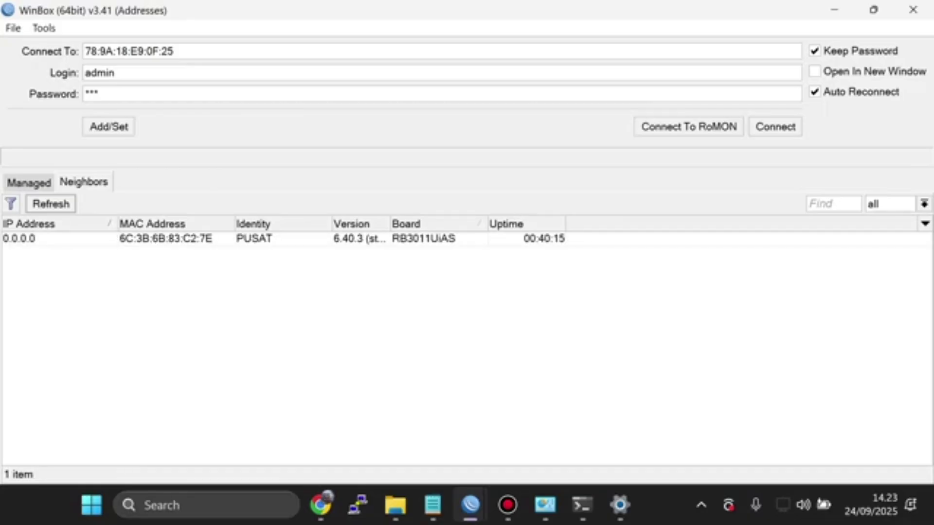
{"action": "left_click", "coordinate": [165, 239]}
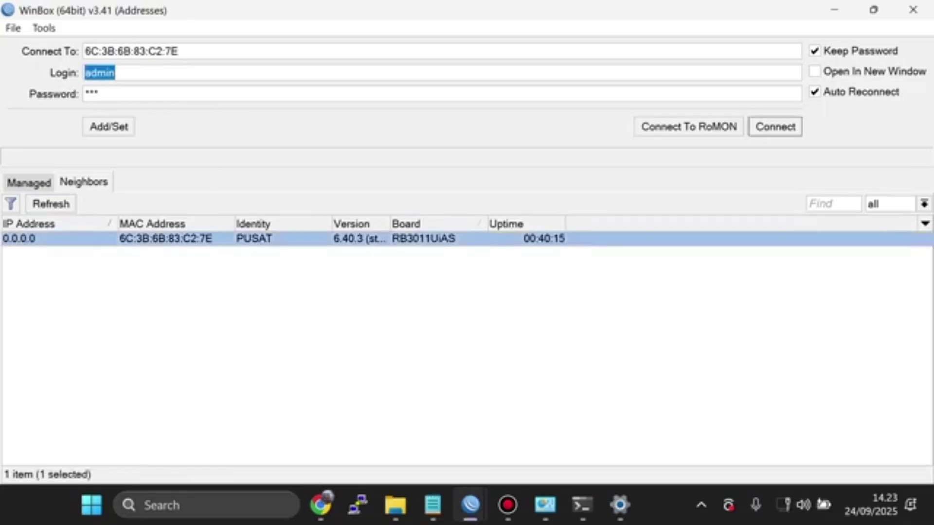
{"action": "key", "text": "Return"}
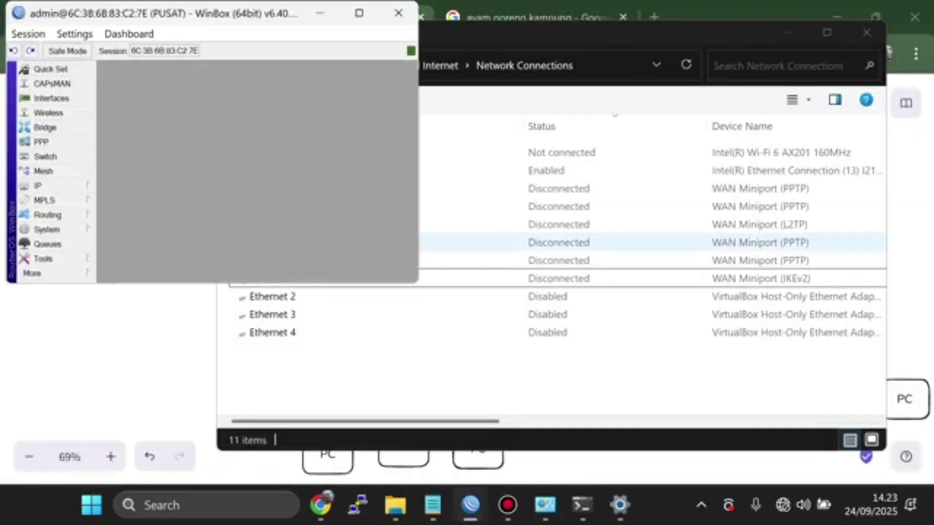
Step: Review the profilevpn PPP profile on PUSAT without changing it
{"action": "left_click", "coordinate": [359, 11]}
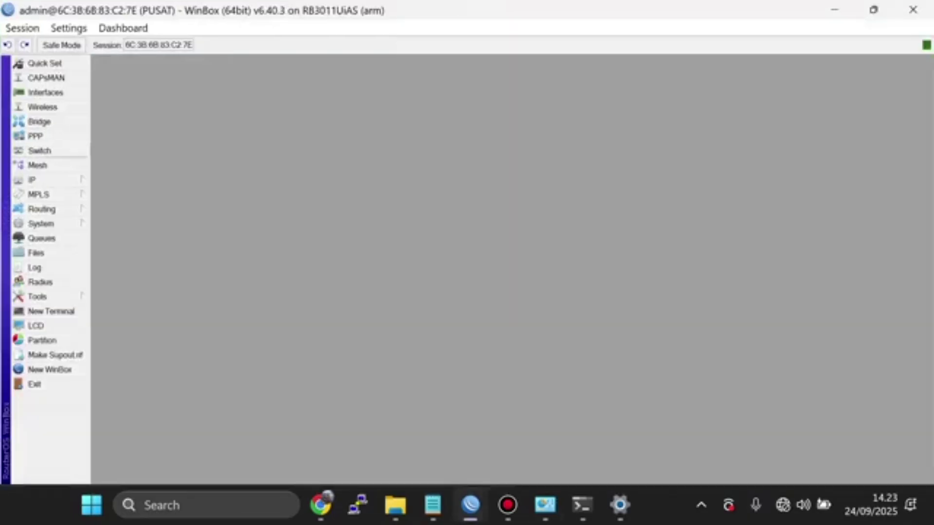
{"action": "left_click", "coordinate": [35, 136]}
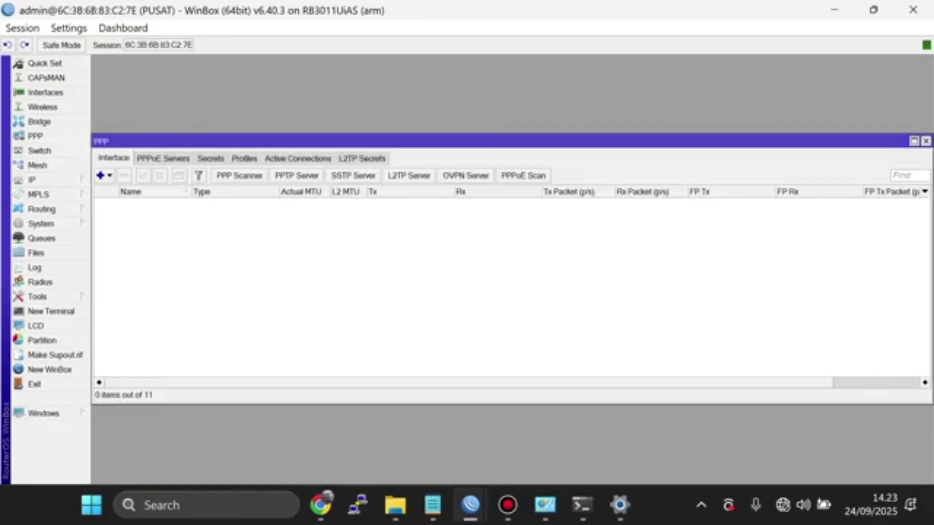
{"action": "left_click", "coordinate": [244, 158]}
{"action": "left_click", "coordinate": [133, 225]}
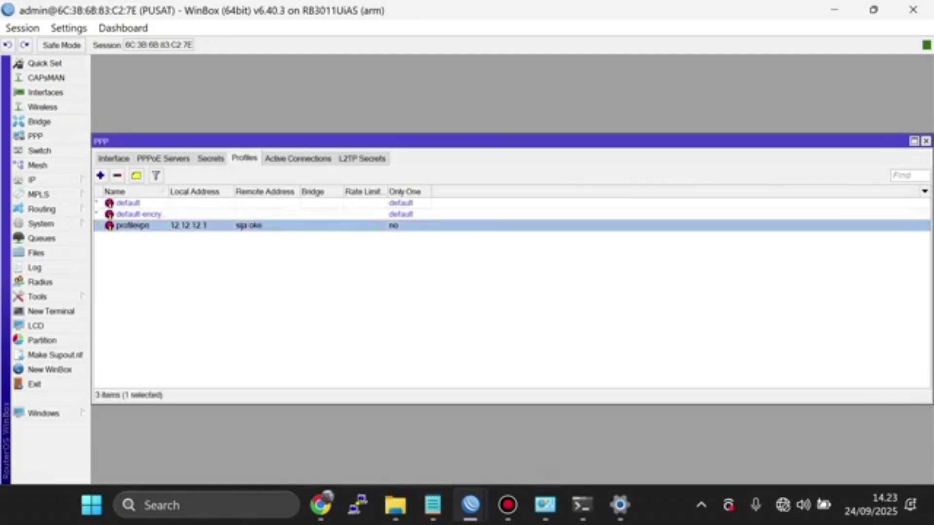
{"action": "key", "text": "Return"}
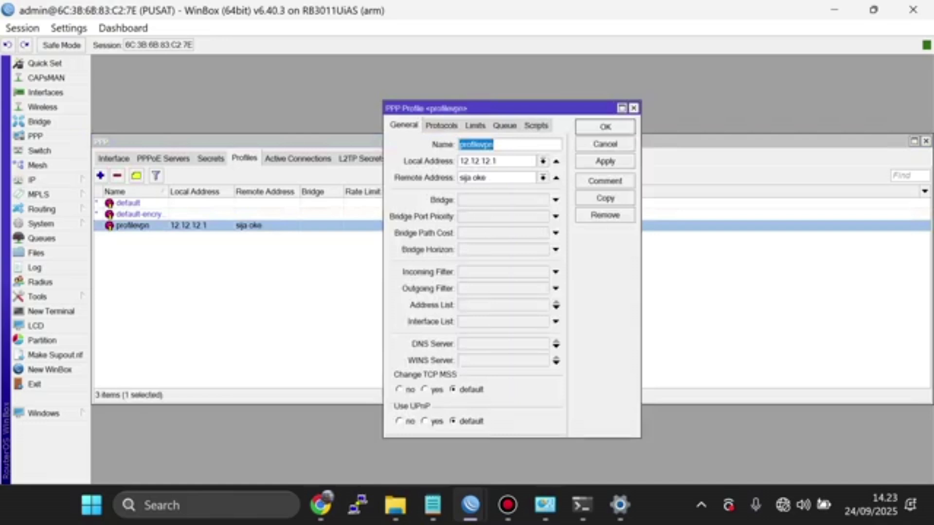
{"action": "key", "text": "Return"}
Step: Inspect the sija1 PPP secret's details, then close it
{"action": "left_click", "coordinate": [211, 158]}
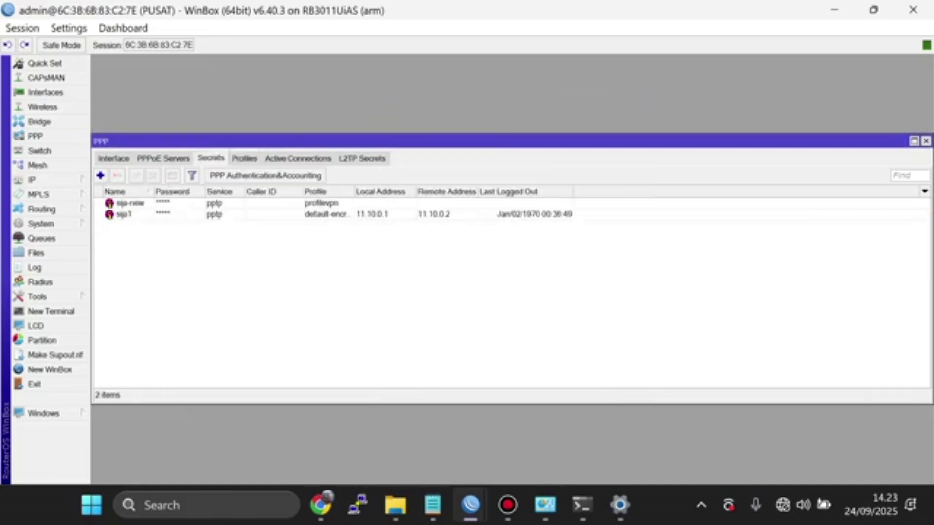
{"action": "left_click", "coordinate": [124, 214]}
{"action": "key", "text": "Return"}
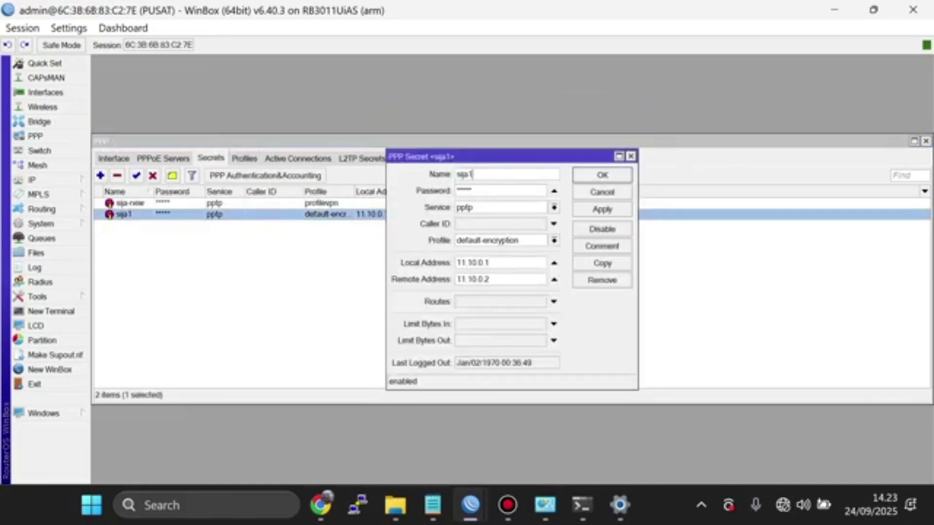
{"action": "key", "text": "Tab"}
{"action": "left_click", "coordinate": [631, 157]}
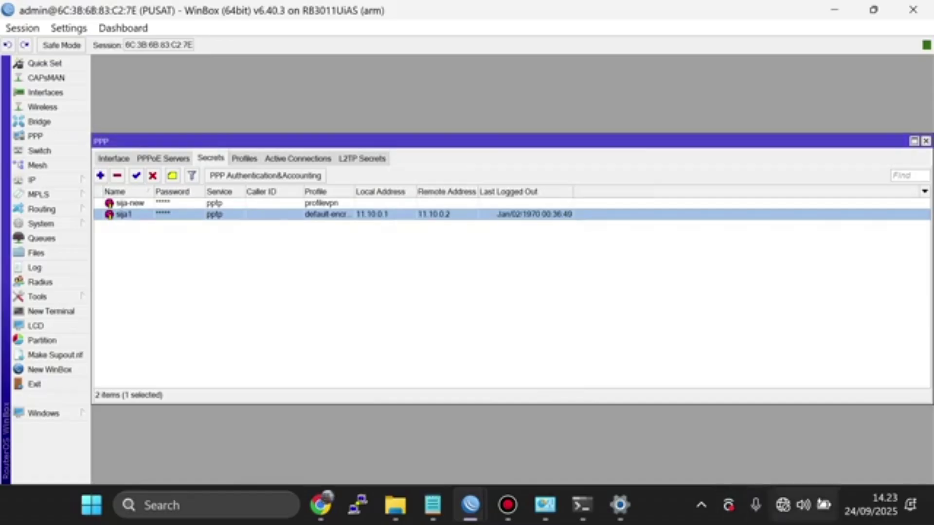
{"action": "left_click", "coordinate": [804, 505]}
Step: Turn Wi-Fi back on so it joins WIFI RPS 2
{"action": "left_click", "coordinate": [699, 184]}
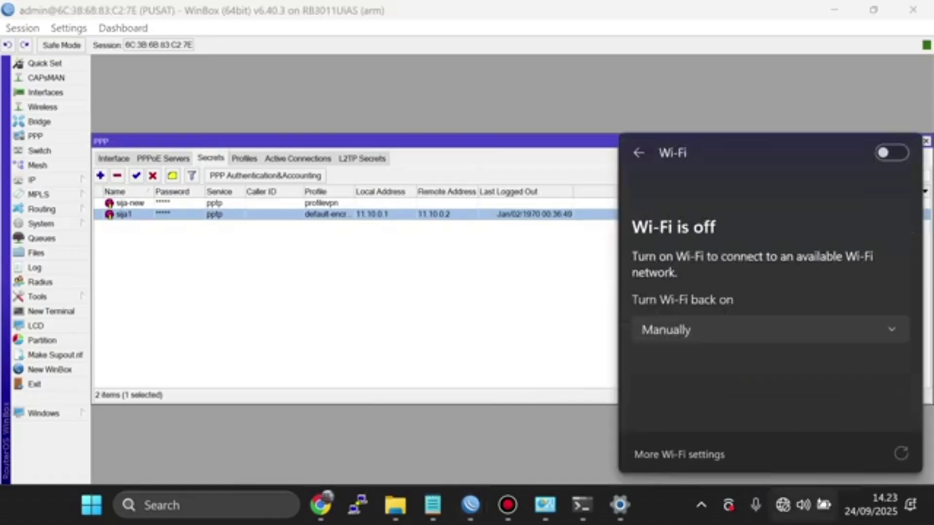
{"action": "left_click", "coordinate": [891, 152]}
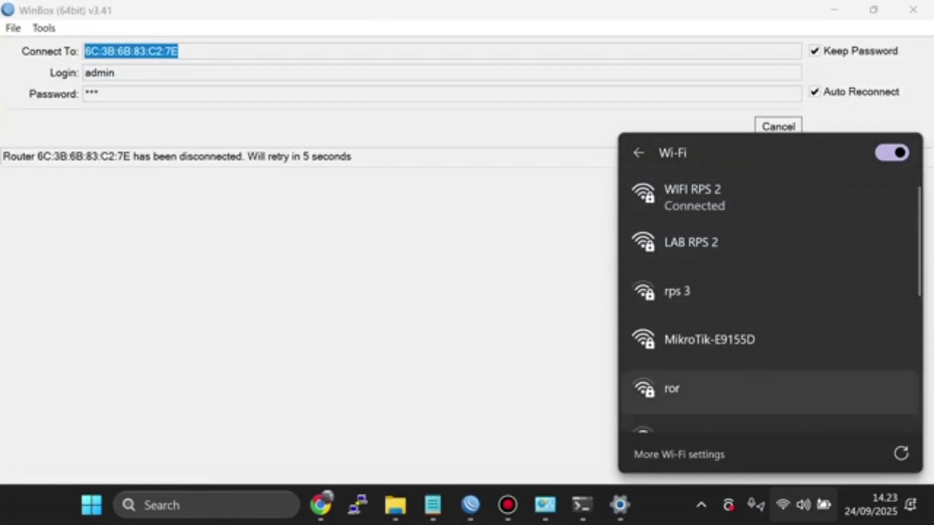
{"action": "scroll", "coordinate": [768, 388], "scroll_direction": "down", "scroll_amount": 3}
{"action": "key", "text": "Escape"}
Step: Open the VPN settings page from the vpn sija1 entry in Quick Settings
{"action": "left_click", "coordinate": [803, 505]}
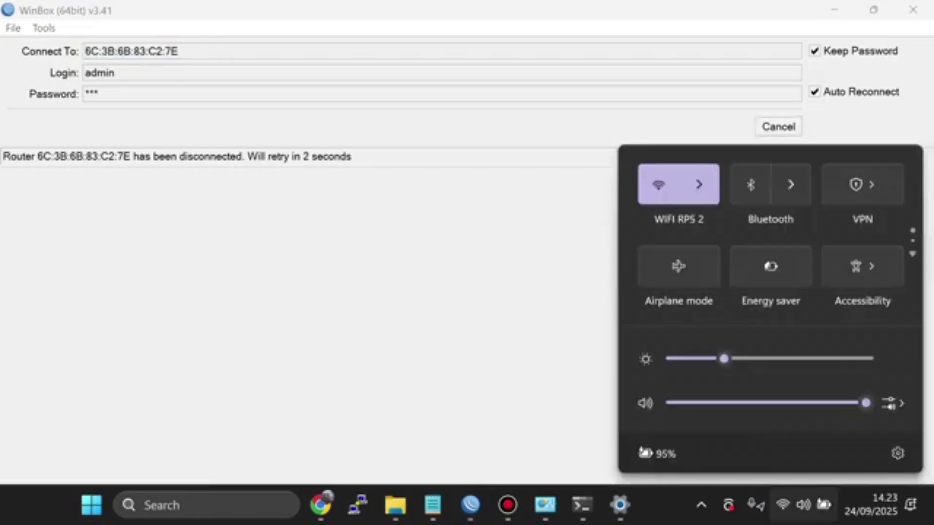
{"action": "left_click", "coordinate": [863, 184]}
{"action": "scroll", "coordinate": [769, 308], "scroll_direction": "down", "scroll_amount": 3}
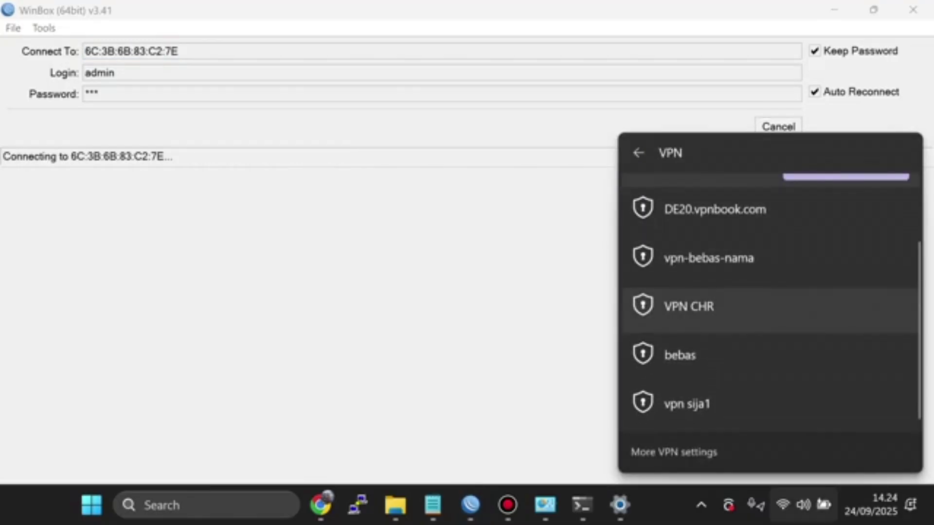
{"action": "left_click", "coordinate": [730, 403]}
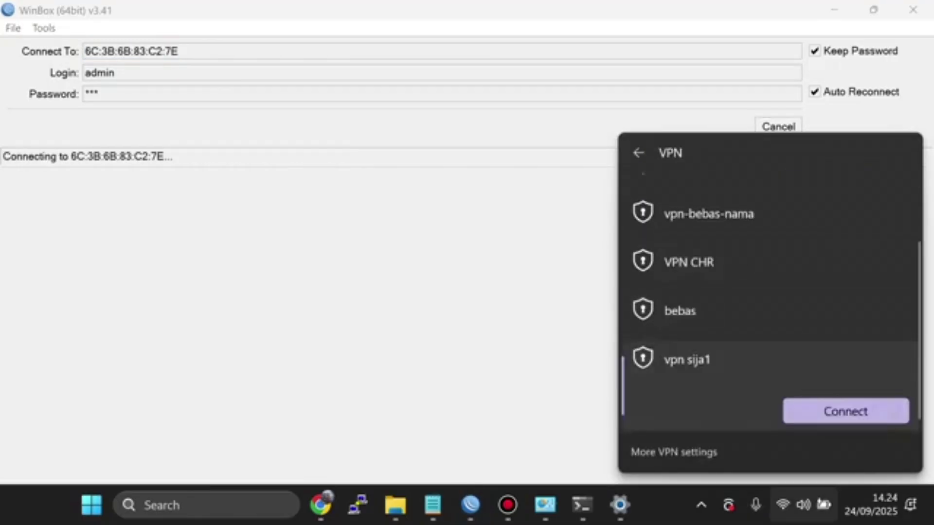
{"action": "left_click", "coordinate": [674, 452]}
{"action": "scroll", "coordinate": [595, 263], "scroll_direction": "down", "scroll_amount": 3}
Step: Change the vpn sija1 user name's last character to '1' and save the properties
{"action": "left_click", "coordinate": [835, 366]}
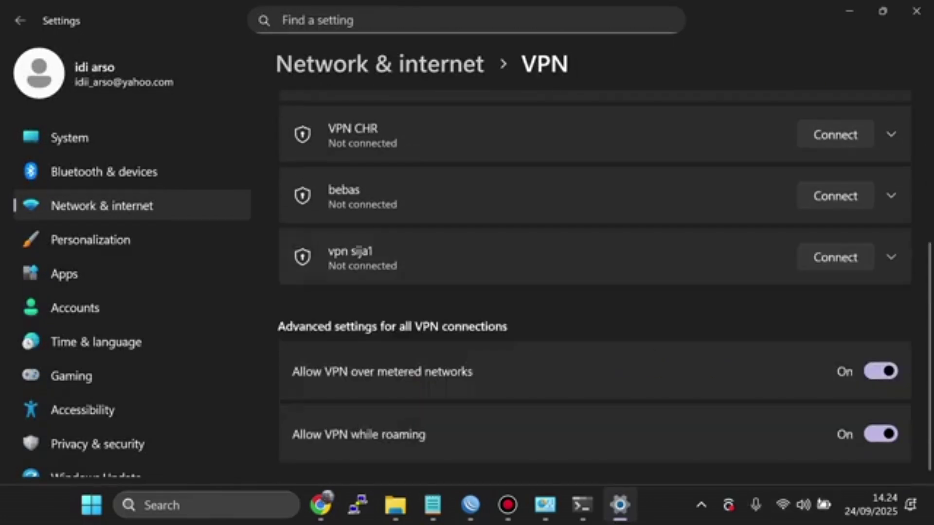
{"action": "left_click", "coordinate": [891, 257]}
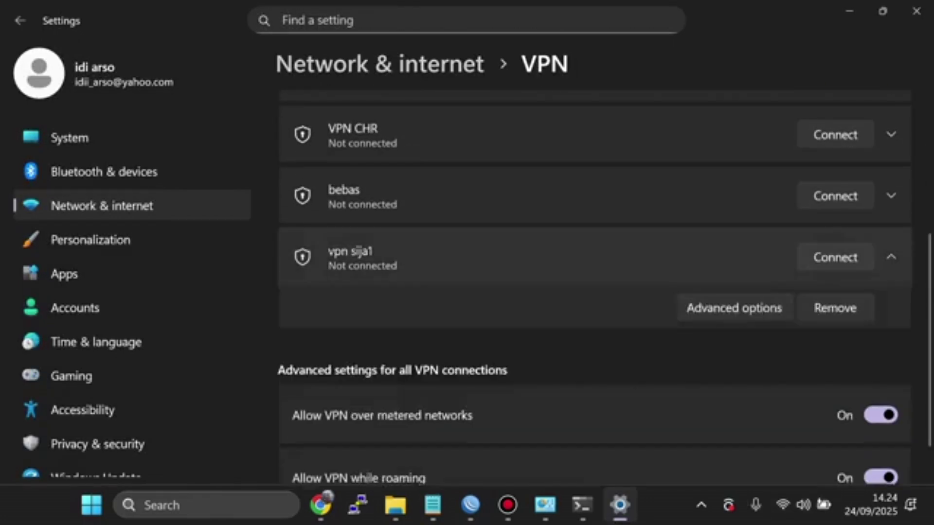
{"action": "left_click", "coordinate": [733, 308]}
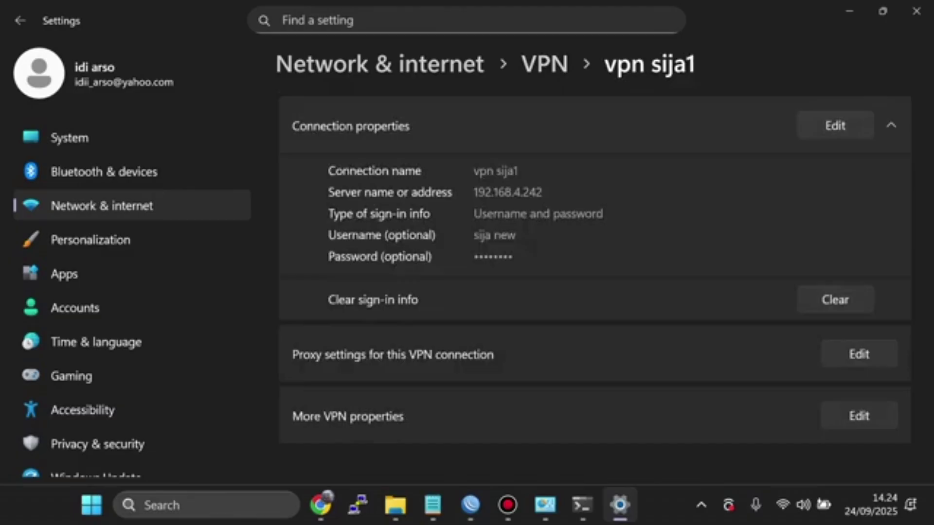
{"action": "left_click", "coordinate": [835, 126]}
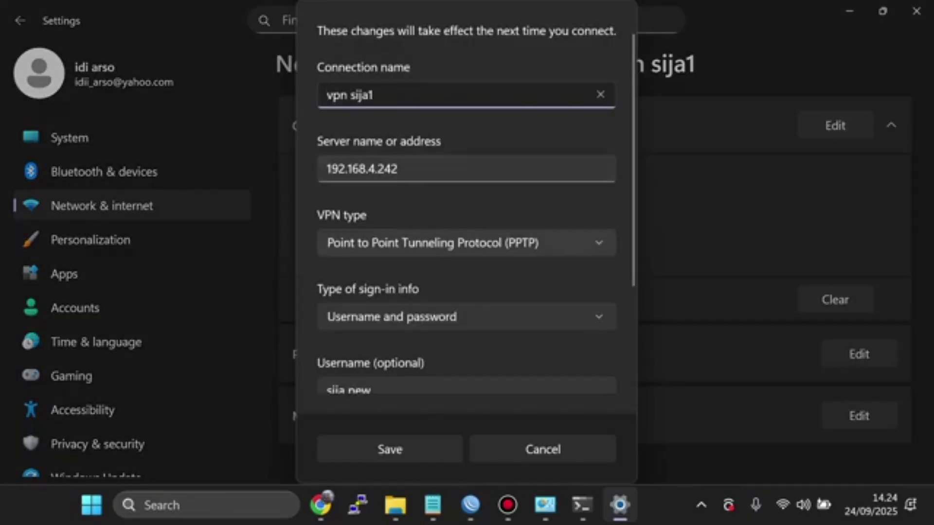
{"action": "scroll", "coordinate": [476, 207], "scroll_direction": "down", "scroll_amount": 1}
{"action": "key", "text": "BackSpace"}
{"action": "key", "text": "BackSpace"}
{"action": "key", "text": "BackSpace"}
{"action": "key", "text": "BackSpace"}
{"action": "type", "text": "1"}
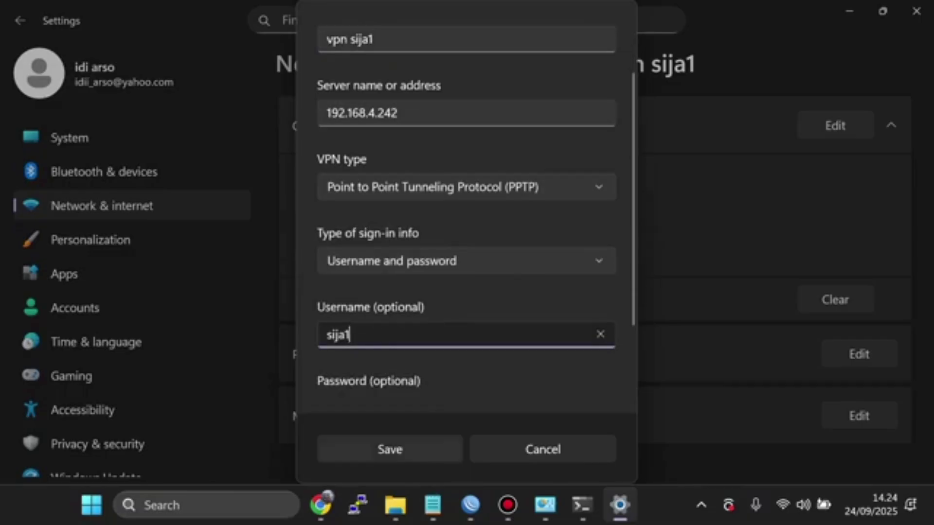
{"action": "left_click", "coordinate": [390, 450]}
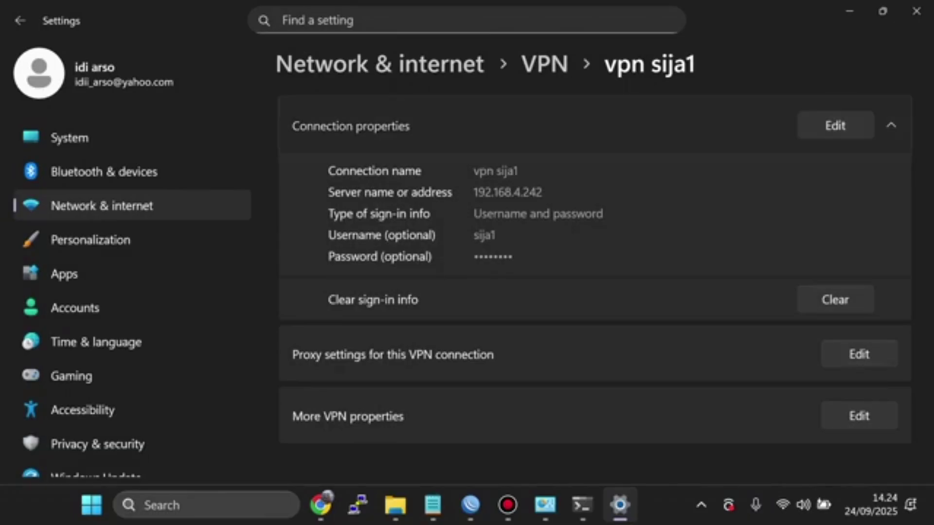
{"action": "left_click", "coordinate": [891, 126]}
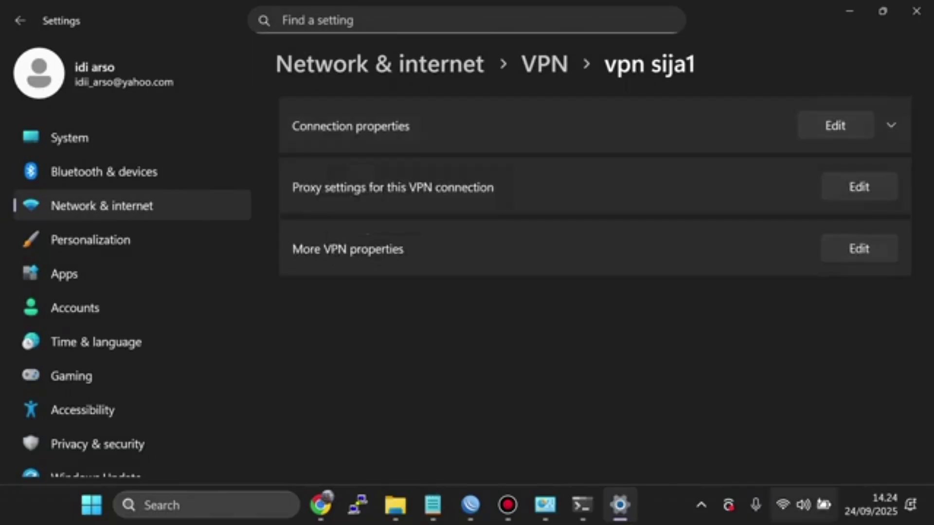
Step: Try connecting vpn sija1 from the Quick Settings VPN list
{"action": "left_click", "coordinate": [804, 504]}
{"action": "left_click", "coordinate": [871, 184]}
{"action": "scroll", "coordinate": [769, 316], "scroll_direction": "down", "scroll_amount": 2}
{"action": "left_click", "coordinate": [686, 404]}
{"action": "left_click", "coordinate": [845, 410]}
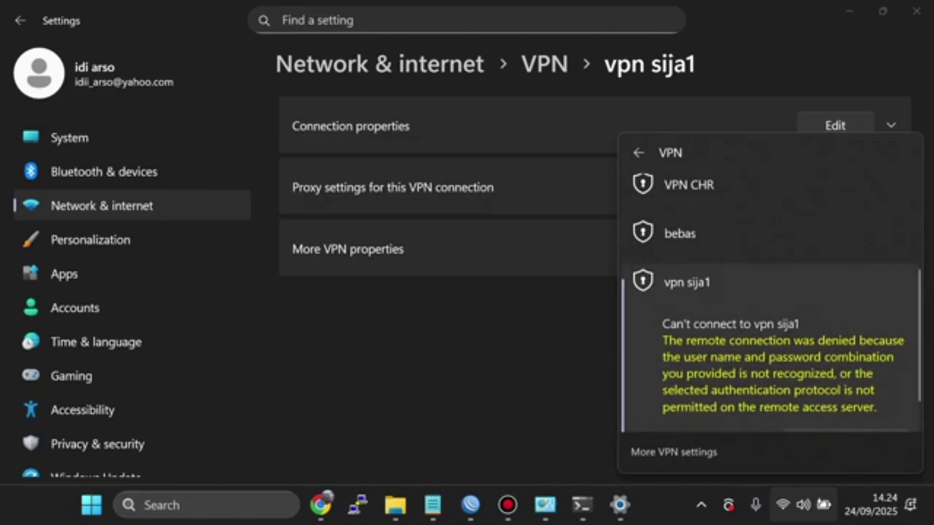
Step: Overwrite the saved vpn sija1 password with a newly typed one and save
{"action": "left_click", "coordinate": [457, 126]}
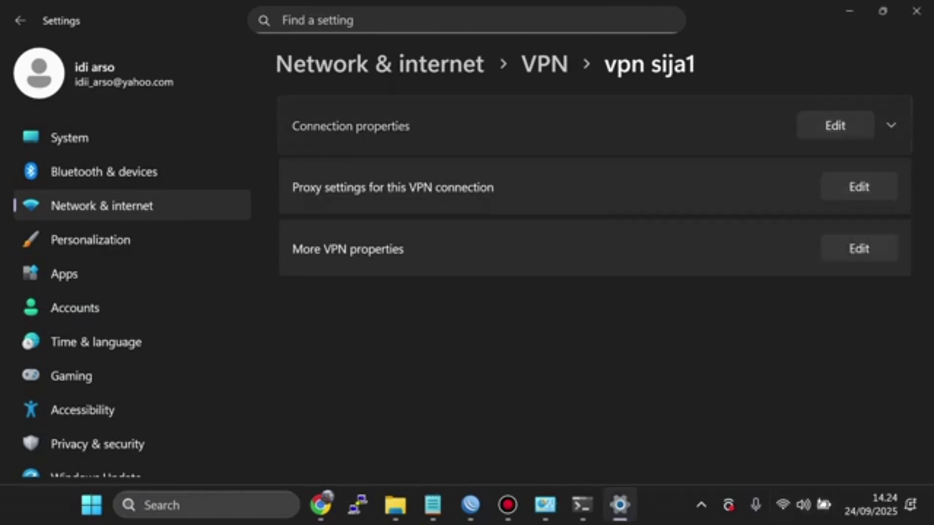
{"action": "left_click", "coordinate": [835, 125]}
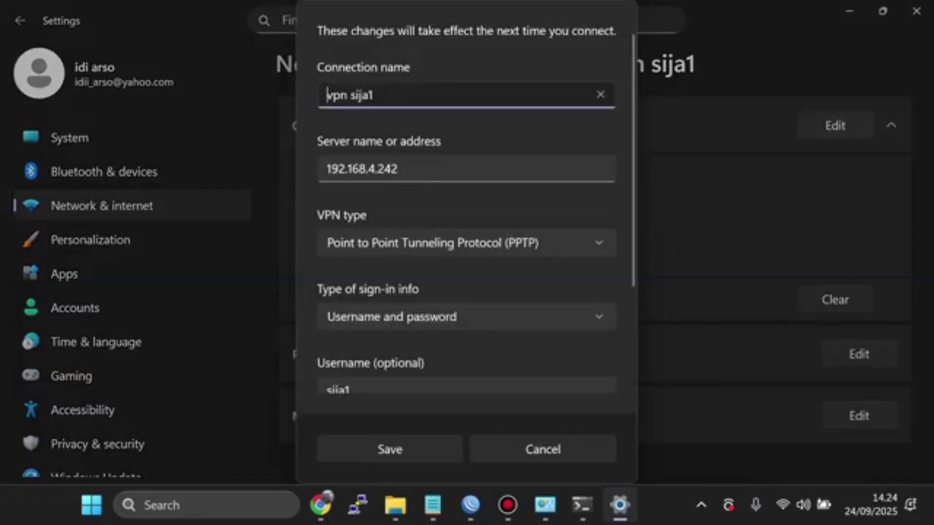
{"action": "scroll", "coordinate": [466, 219], "scroll_direction": "down", "scroll_amount": 3}
{"action": "double_click", "coordinate": [377, 354]}
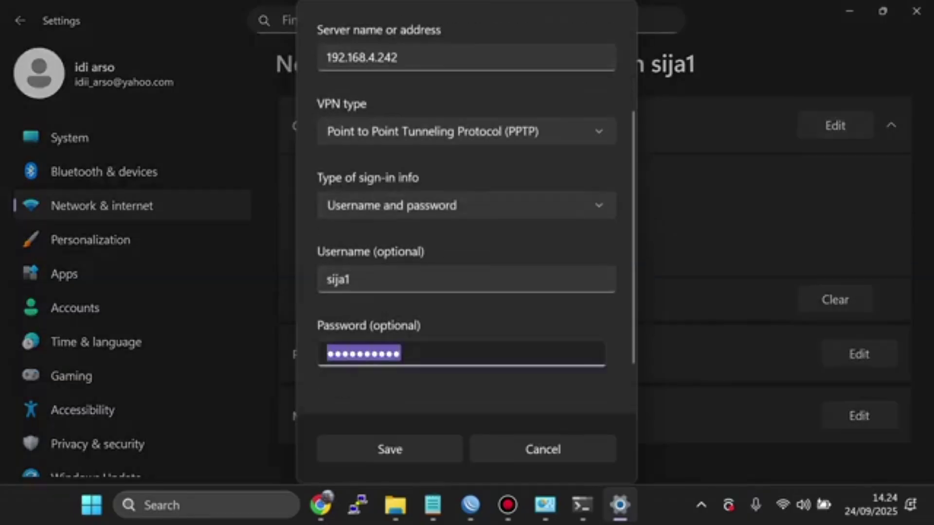
{"action": "type", "text": "*****"}
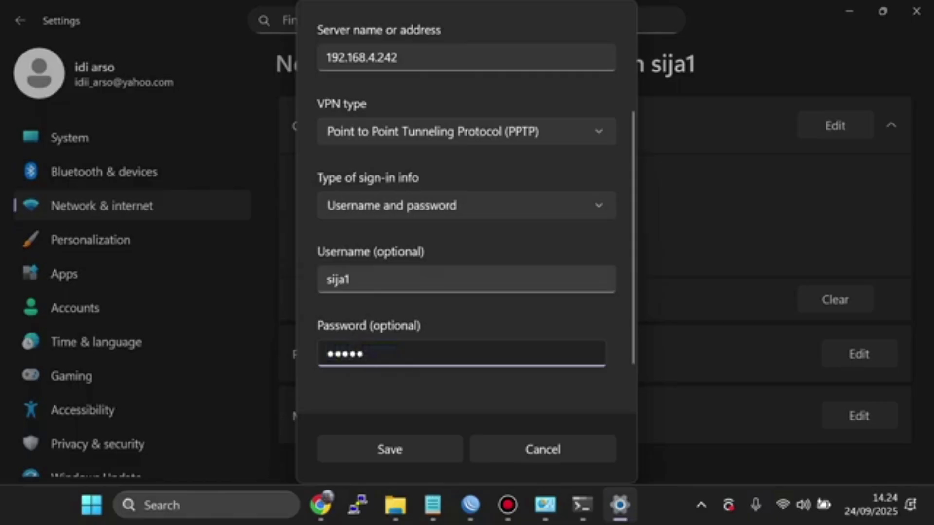
{"action": "left_click", "coordinate": [389, 450]}
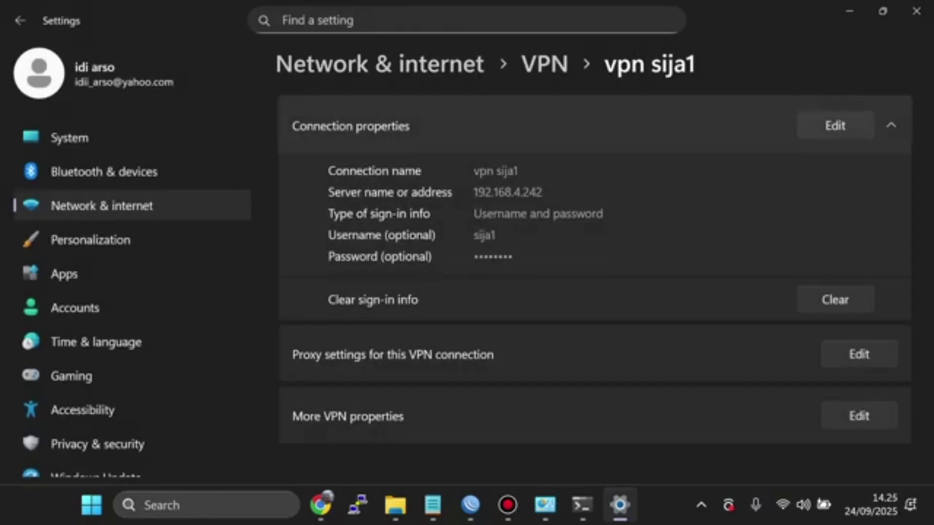
{"action": "left_click", "coordinate": [891, 126]}
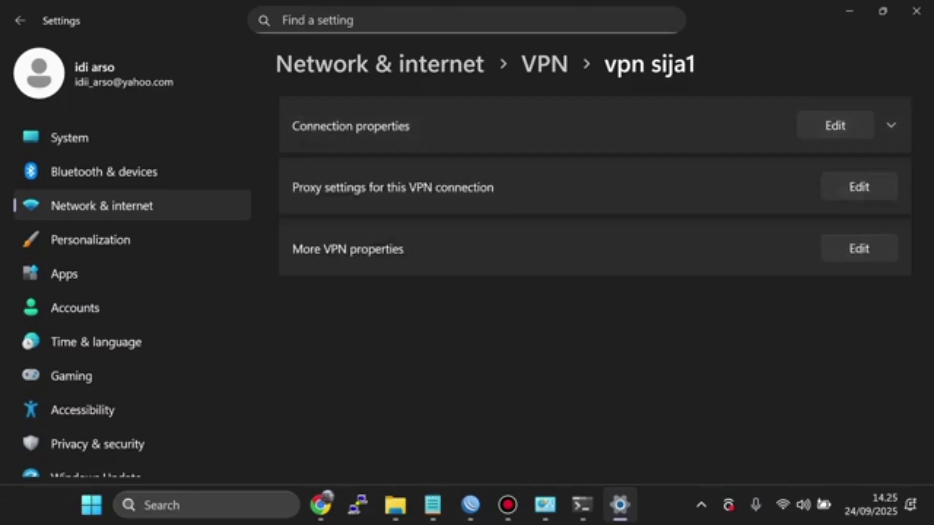
Step: Toggle Bluetooth on and back off in Quick Settings
{"action": "left_click", "coordinate": [804, 505]}
{"action": "left_click", "coordinate": [792, 185]}
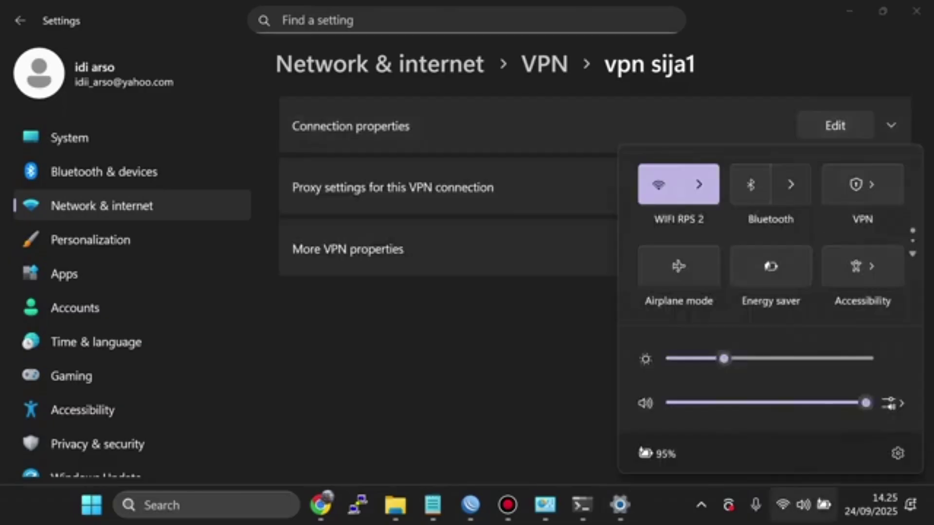
{"action": "left_click", "coordinate": [891, 152]}
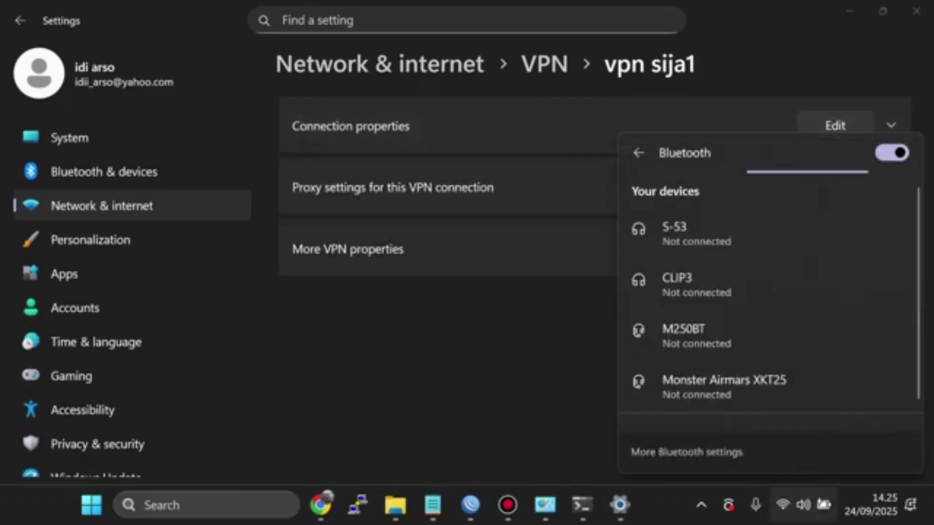
{"action": "left_click", "coordinate": [892, 153]}
{"action": "left_click", "coordinate": [891, 126]}
Step: Retry connecting vpn sija1, then dismiss the credentials error
{"action": "left_click", "coordinate": [803, 505]}
{"action": "left_click", "coordinate": [863, 185]}
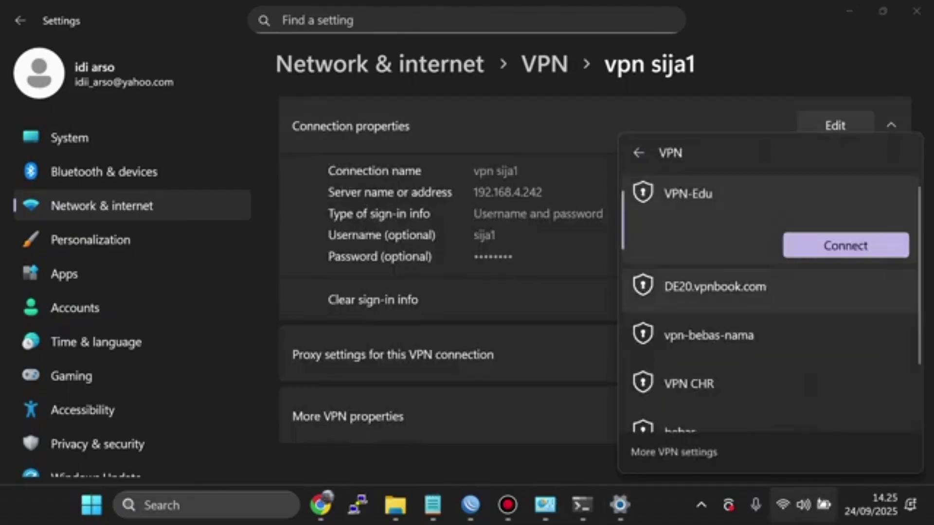
{"action": "scroll", "coordinate": [788, 301], "scroll_direction": "down", "scroll_amount": 3}
{"action": "left_click", "coordinate": [778, 404]}
{"action": "left_click", "coordinate": [844, 410]}
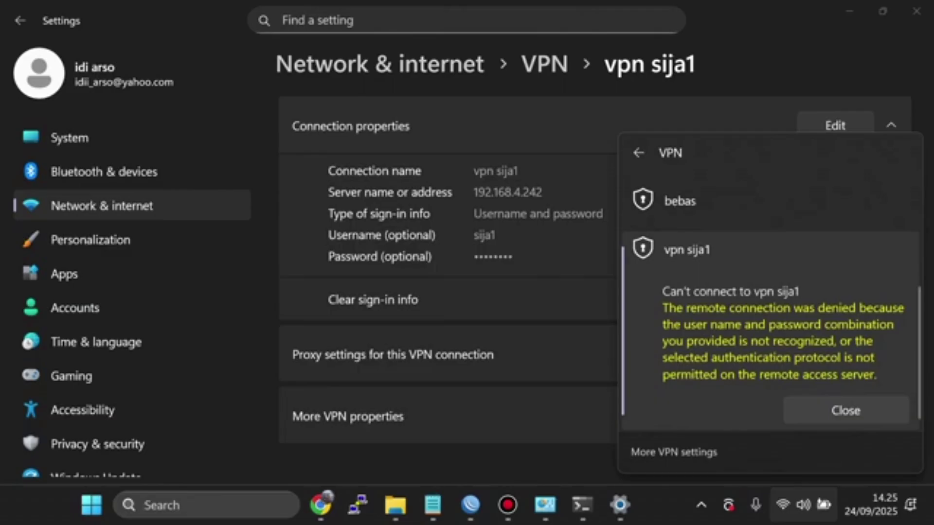
{"action": "key", "text": "Escape"}
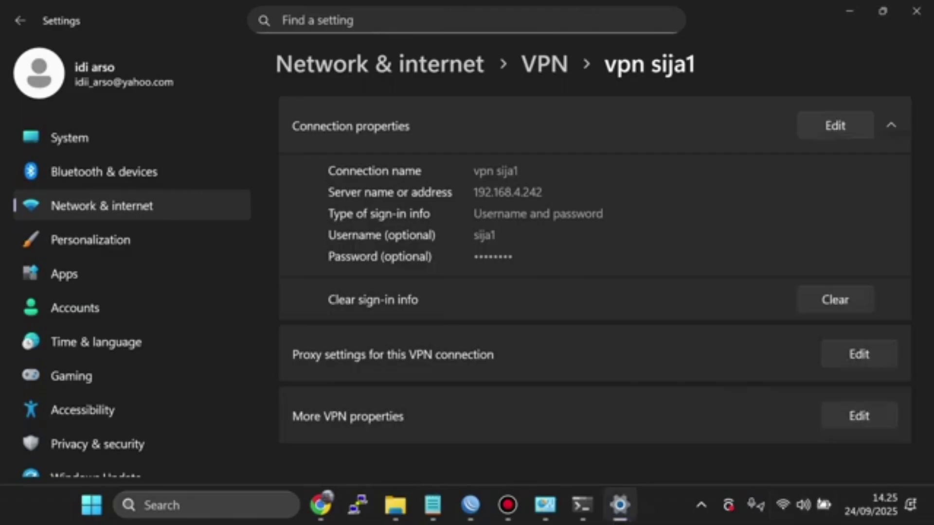
Step: Log back into PUSAT and review sija1's profile options, keeping default-encryption
{"action": "mouse_move", "coordinate": [470, 505]}
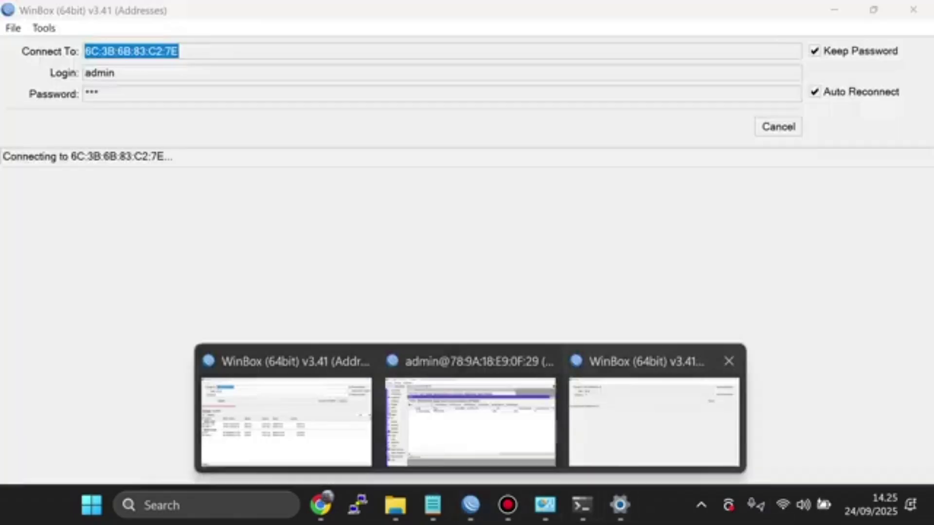
{"action": "left_click", "coordinate": [654, 420]}
{"action": "left_click", "coordinate": [778, 127]}
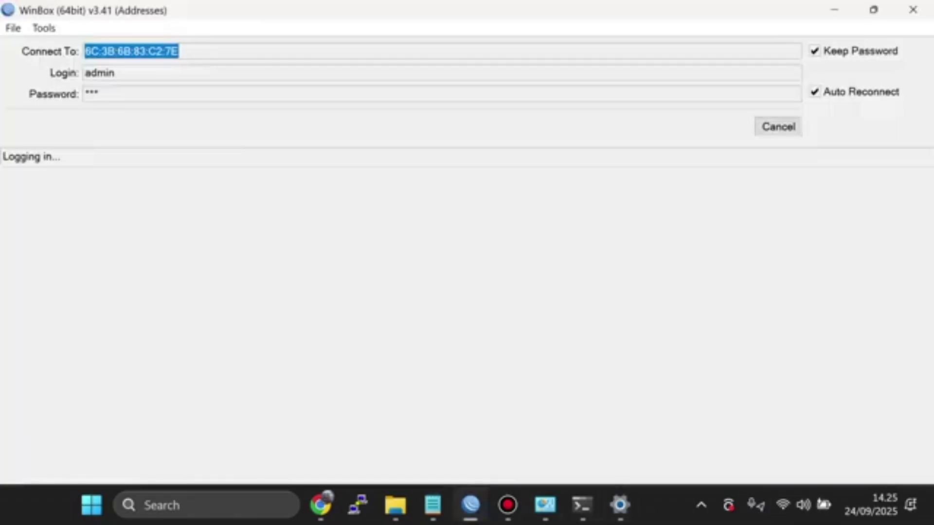
{"action": "left_click", "coordinate": [165, 239]}
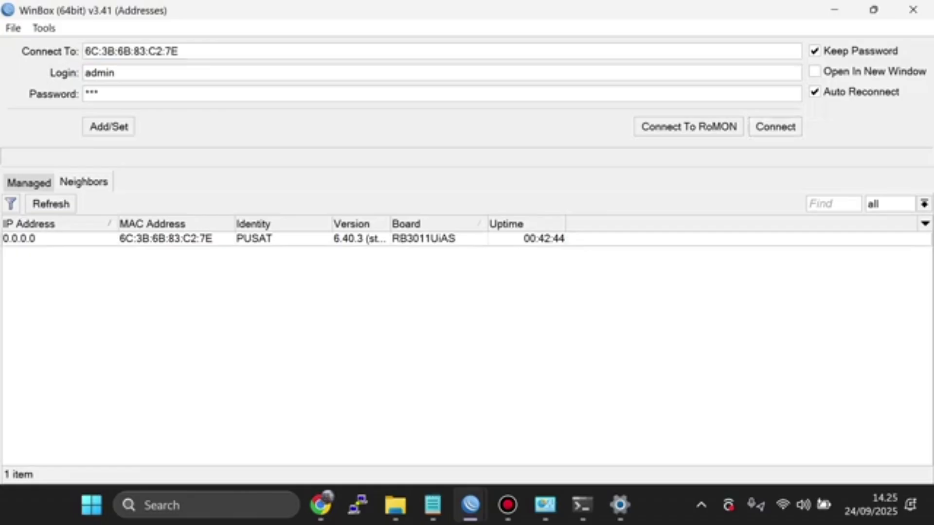
{"action": "left_click", "coordinate": [165, 239]}
{"action": "left_click", "coordinate": [775, 127]}
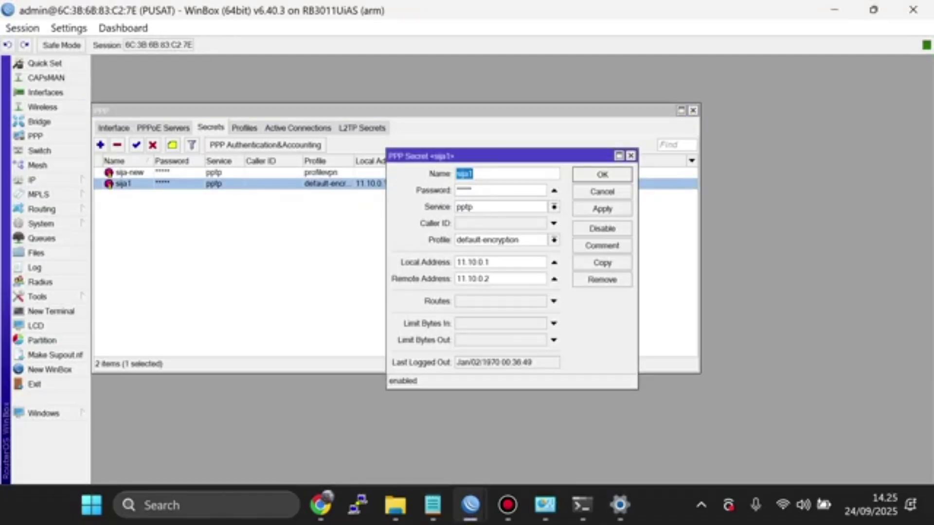
{"action": "left_click", "coordinate": [554, 240]}
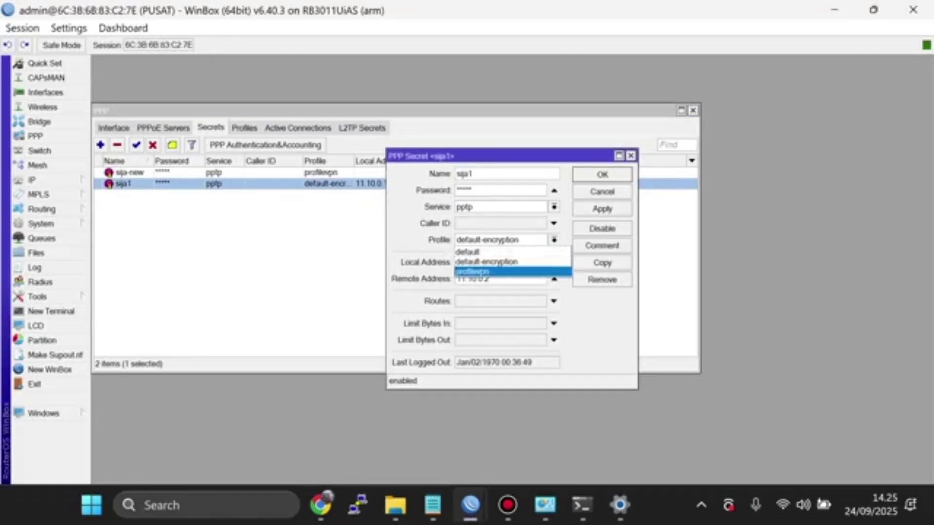
{"action": "left_click", "coordinate": [487, 271]}
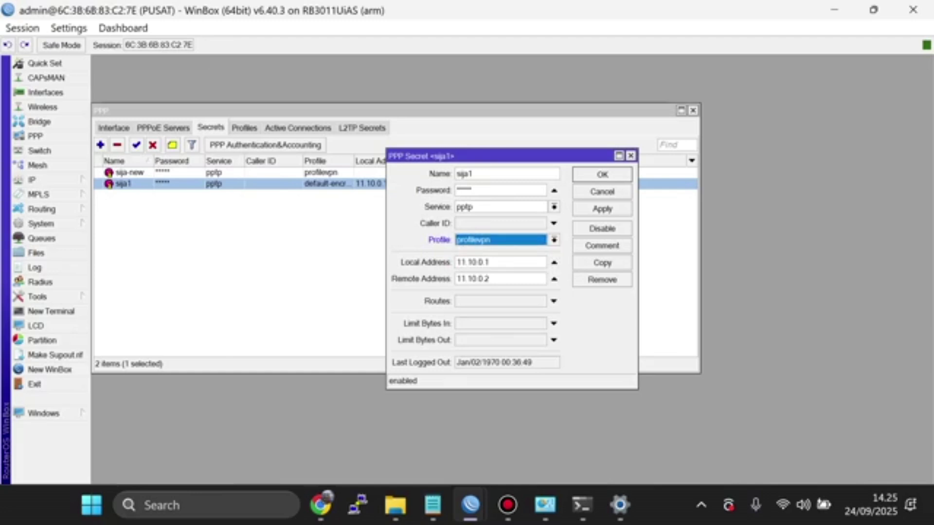
{"action": "left_click", "coordinate": [631, 156]}
Step: Give the sija-new PPP secret a new password and save it
{"action": "key", "text": "alt+Tab"}
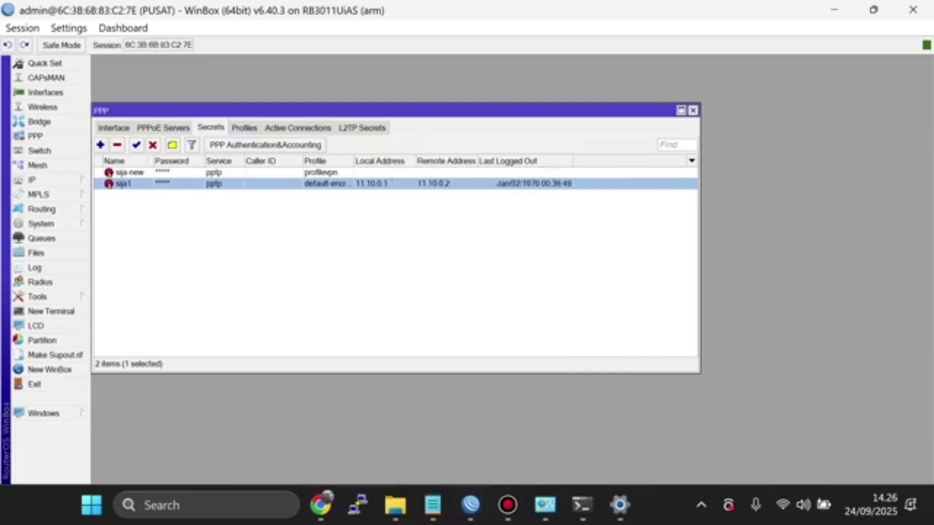
{"action": "double_click", "coordinate": [130, 173]}
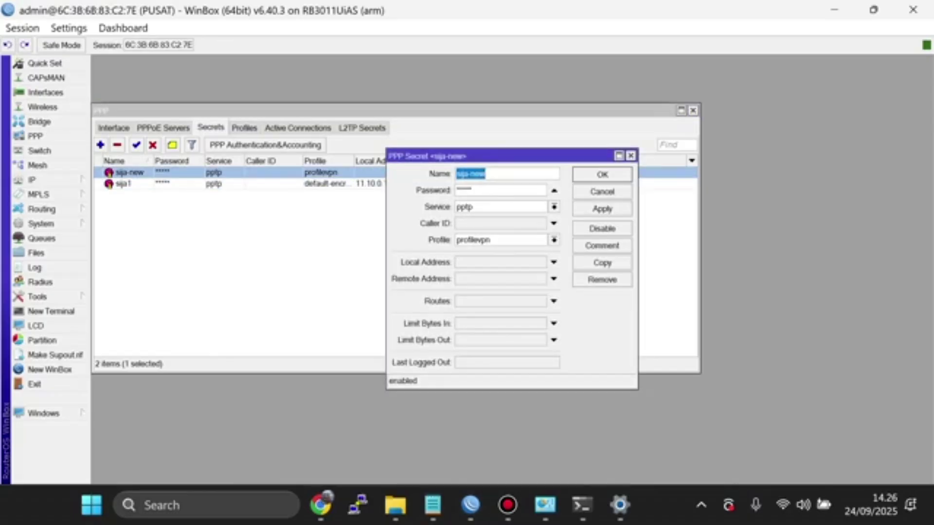
{"action": "key", "text": "Tab"}
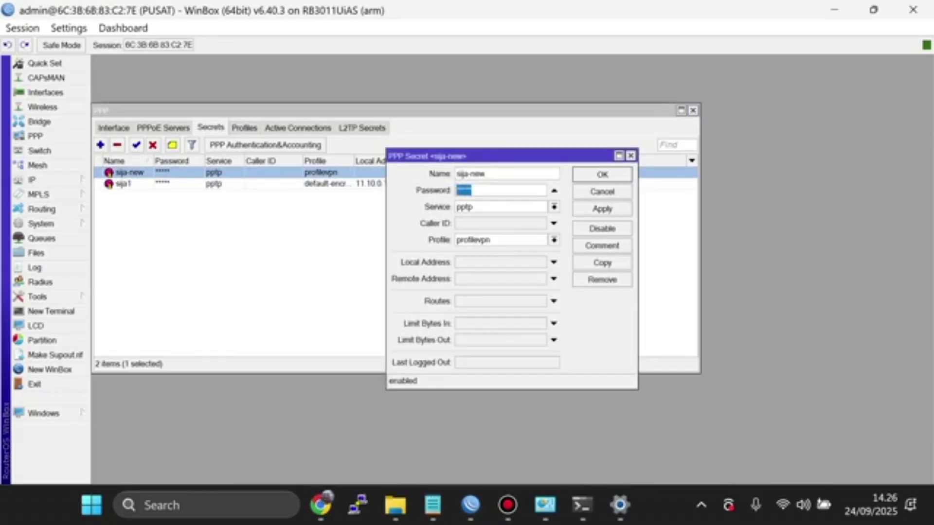
{"action": "key", "text": "Return"}
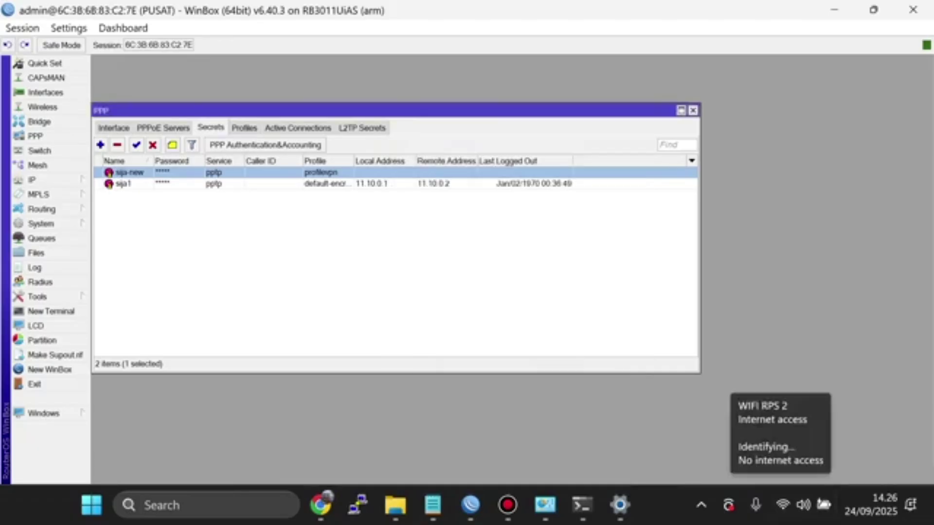
Step: Try connecting vpn sija1, then open its connection properties in VPN settings
{"action": "left_click", "coordinate": [783, 506]}
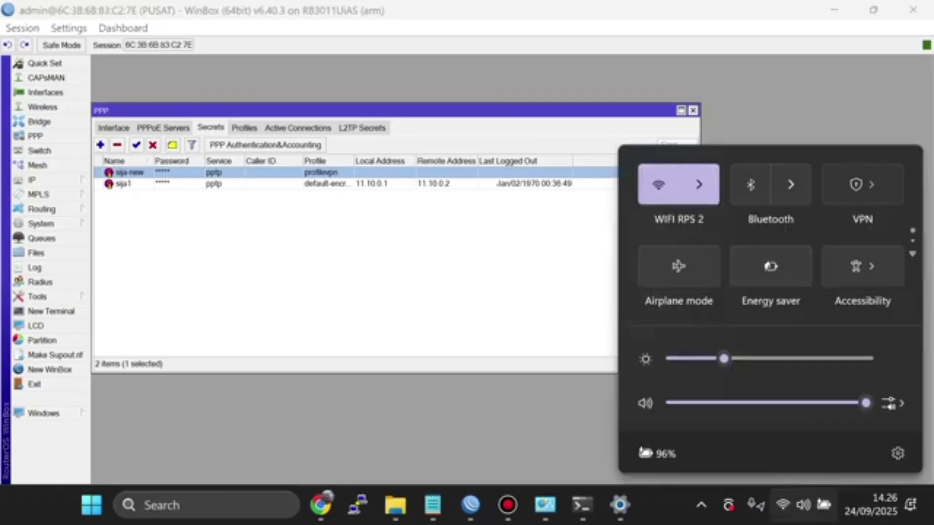
{"action": "left_click", "coordinate": [864, 185]}
{"action": "scroll", "coordinate": [769, 306], "scroll_direction": "down", "scroll_amount": 3}
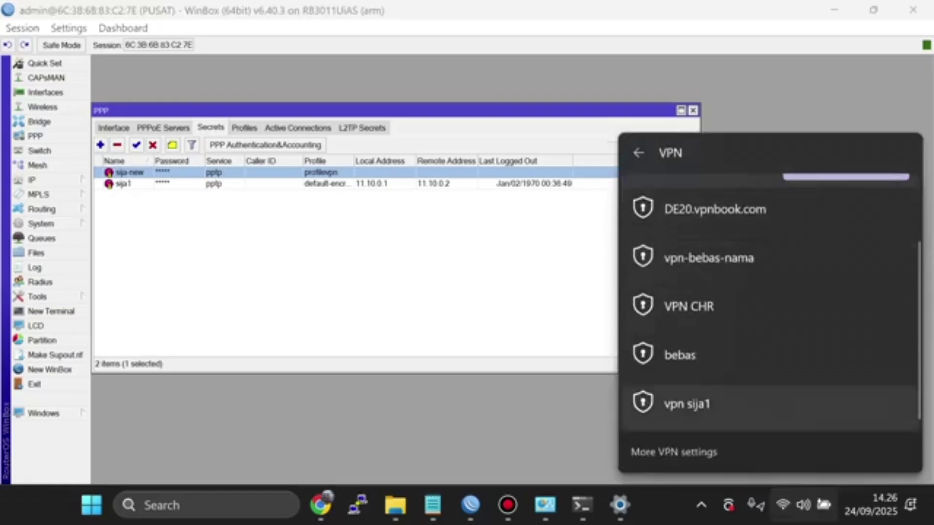
{"action": "left_click", "coordinate": [687, 404]}
{"action": "left_click", "coordinate": [844, 410]}
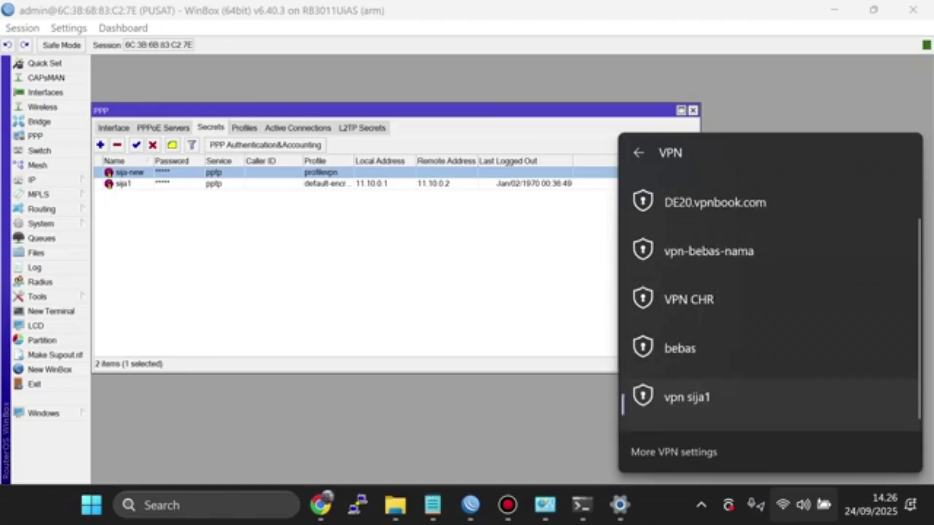
{"action": "left_click", "coordinate": [674, 452]}
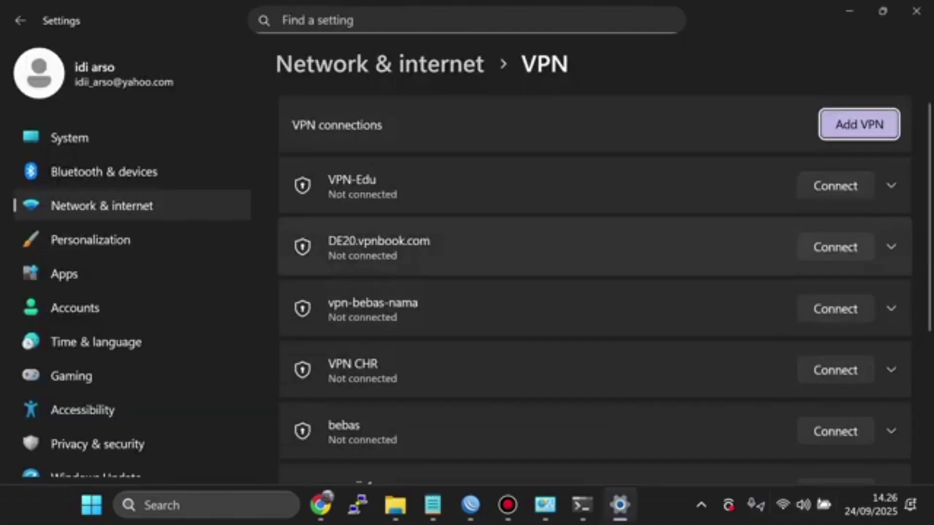
{"action": "scroll", "coordinate": [595, 248], "scroll_direction": "down", "scroll_amount": 5}
{"action": "left_click", "coordinate": [891, 257]}
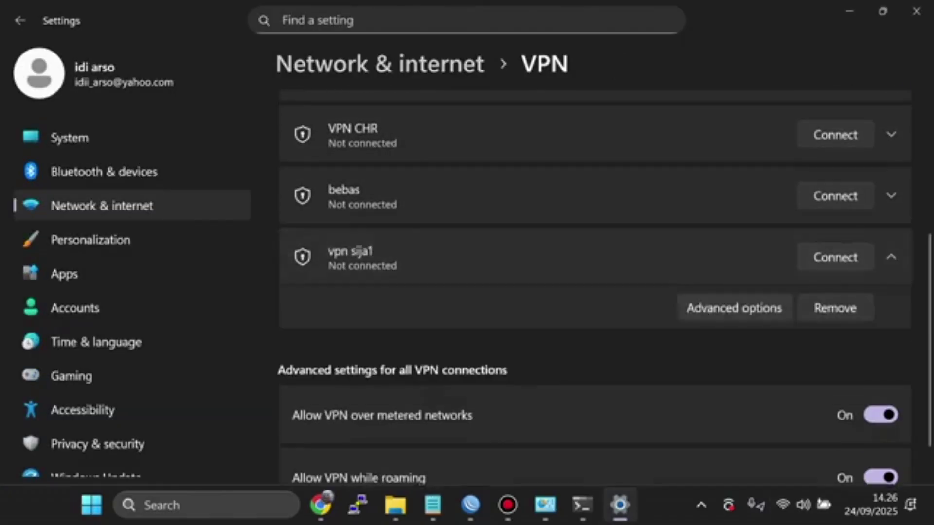
{"action": "left_click", "coordinate": [734, 307]}
Step: Rename the connection to 'bebas sija' with username sija-new and save
{"action": "left_click", "coordinate": [835, 126]}
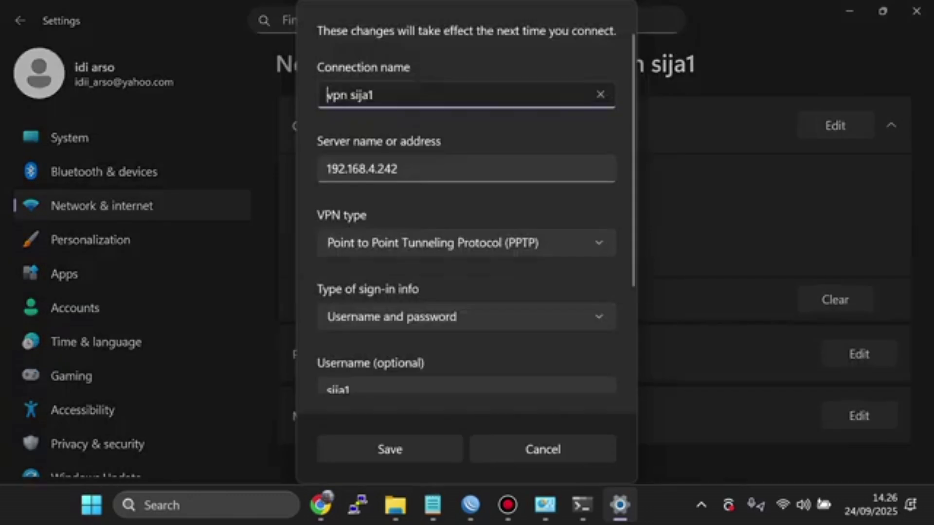
{"action": "key", "text": "ctrl+a"}
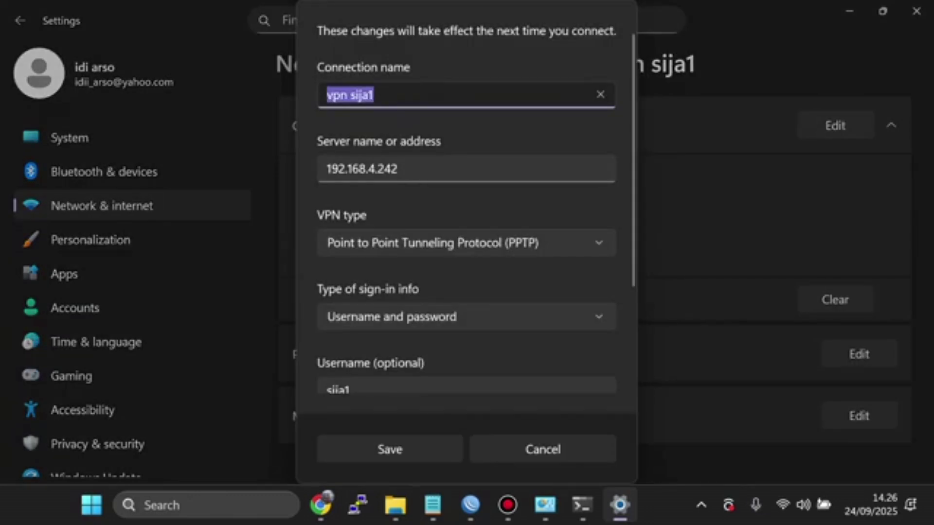
{"action": "type", "text": "vp"}
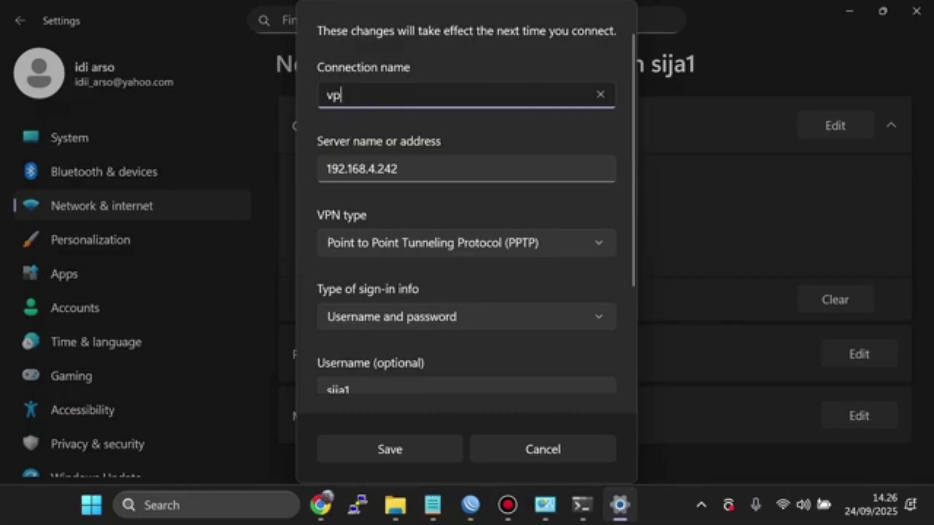
{"action": "key", "text": "BackSpace"}
{"action": "key", "text": "BackSpace"}
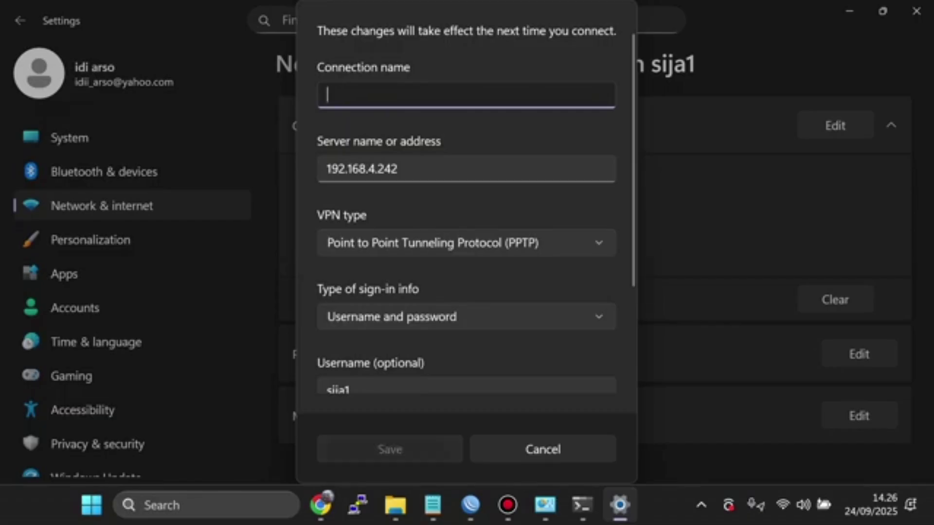
{"action": "type", "text": "bebas sija"}
{"action": "key", "text": "Tab"}
{"action": "key", "text": "Tab"}
{"action": "key", "text": "Tab"}
{"action": "key", "text": "Tab"}
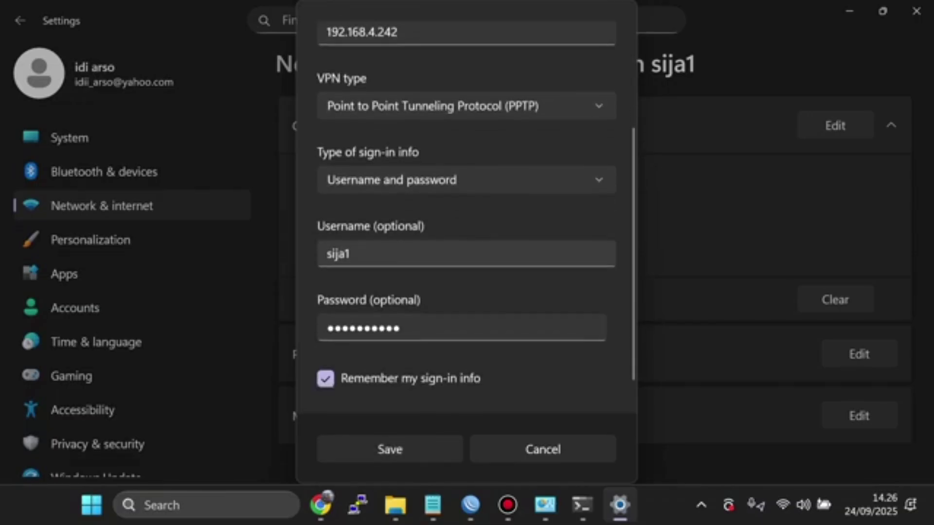
{"action": "type", "text": "sija-new"}
{"action": "key", "text": "Return"}
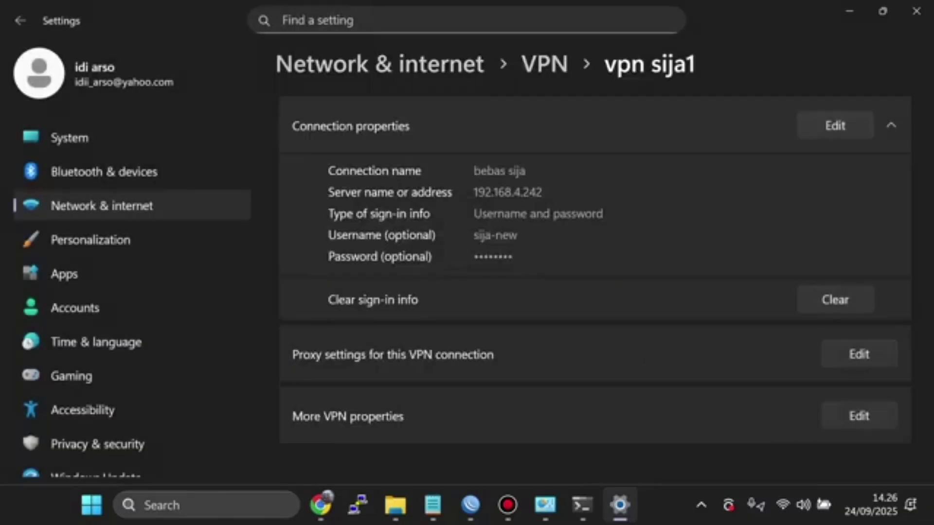
Step: Connect the bebas sija VPN from Quick Settings and verify it in Network Connections
{"action": "left_click", "coordinate": [797, 505]}
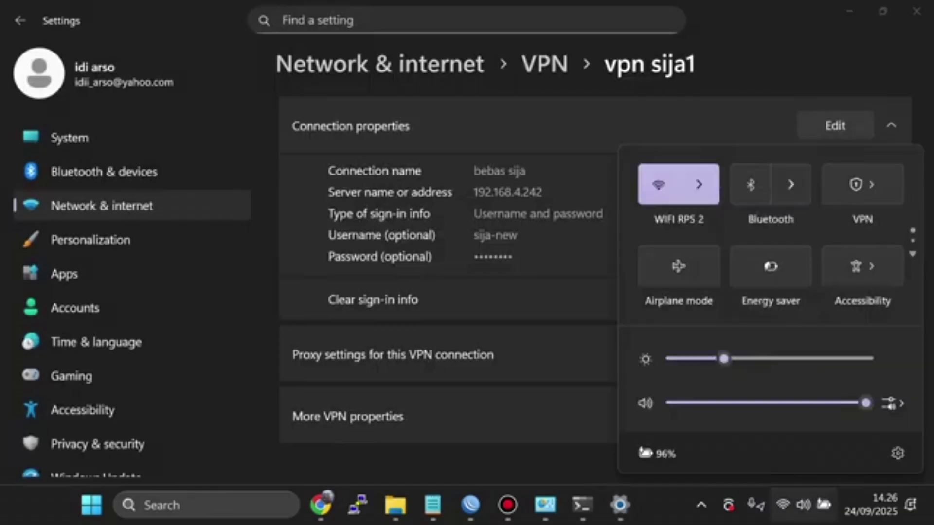
{"action": "left_click", "coordinate": [862, 185]}
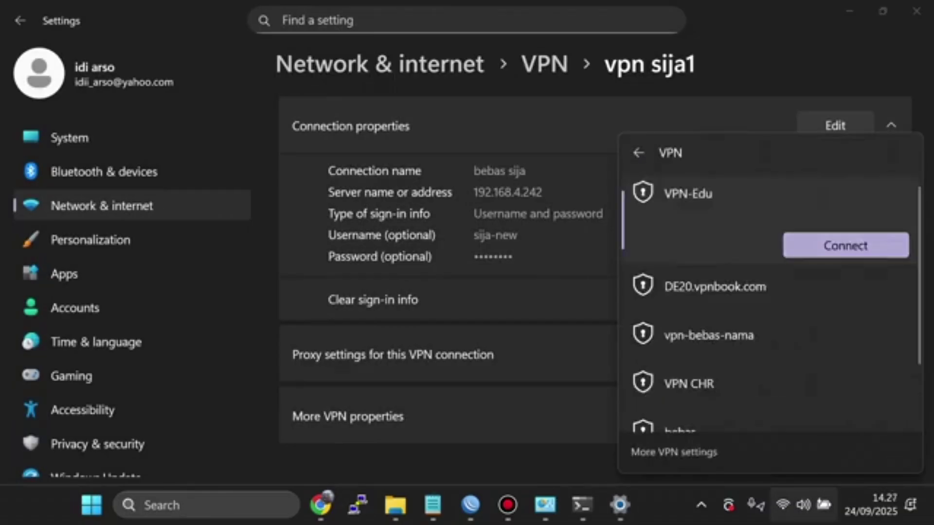
{"action": "scroll", "coordinate": [769, 359], "scroll_direction": "down", "scroll_amount": 3}
{"action": "left_click", "coordinate": [768, 406]}
{"action": "left_click", "coordinate": [846, 411]}
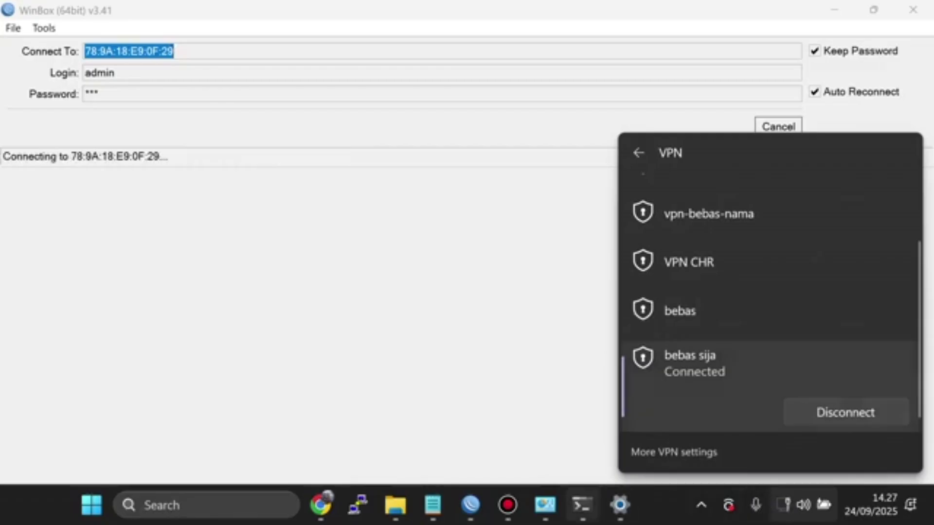
{"action": "left_click", "coordinate": [545, 506]}
{"action": "left_click", "coordinate": [448, 206]}
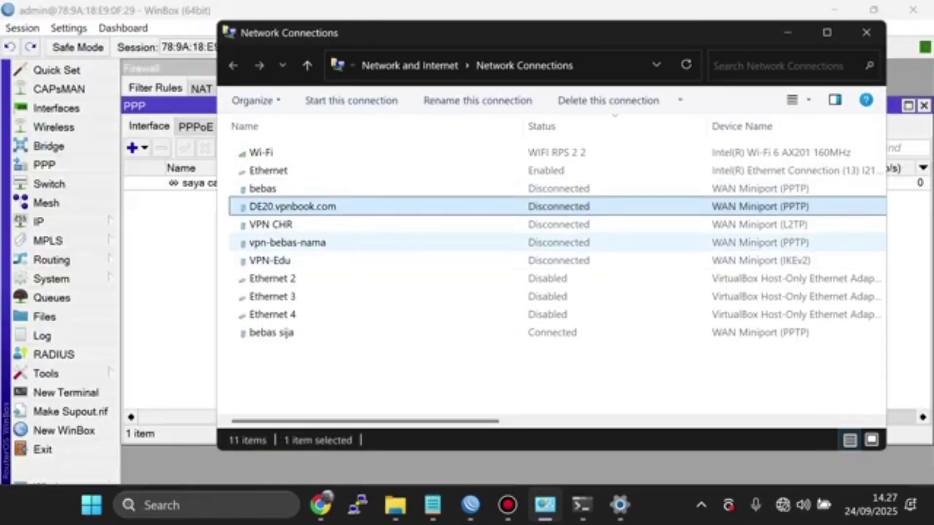
Step: Open the bebas sija connection's Properties and highlight its destination host 192.168.4.242
{"action": "left_click", "coordinate": [406, 242]}
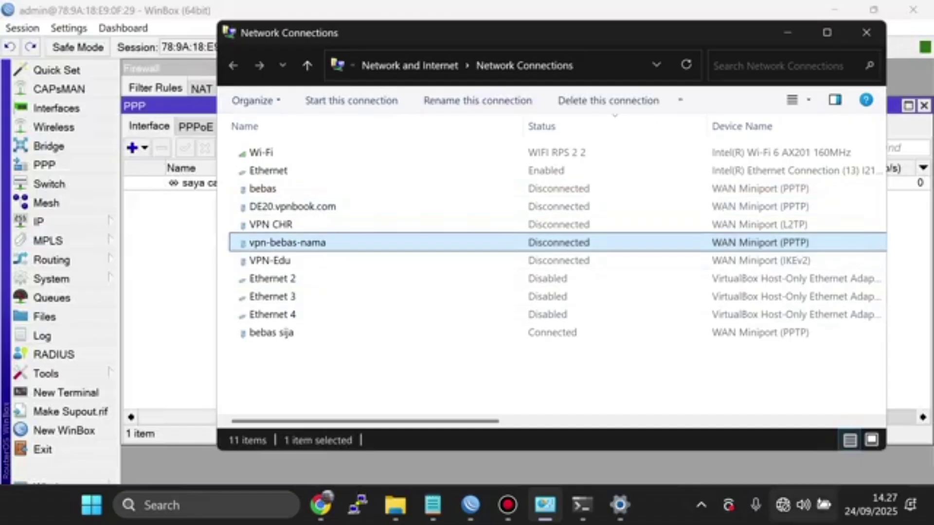
{"action": "left_click", "coordinate": [803, 505]}
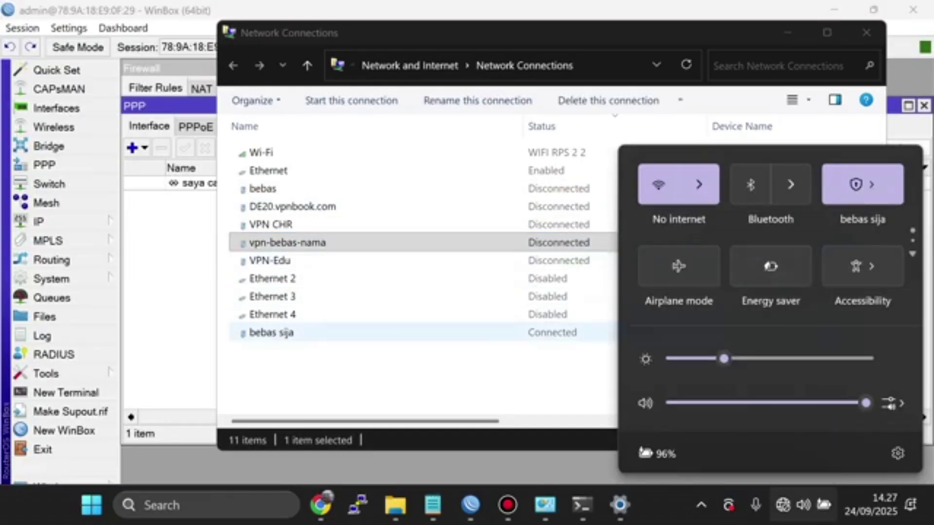
{"action": "left_click", "coordinate": [438, 332]}
{"action": "right_click", "coordinate": [289, 334]}
{"action": "left_click", "coordinate": [340, 320]}
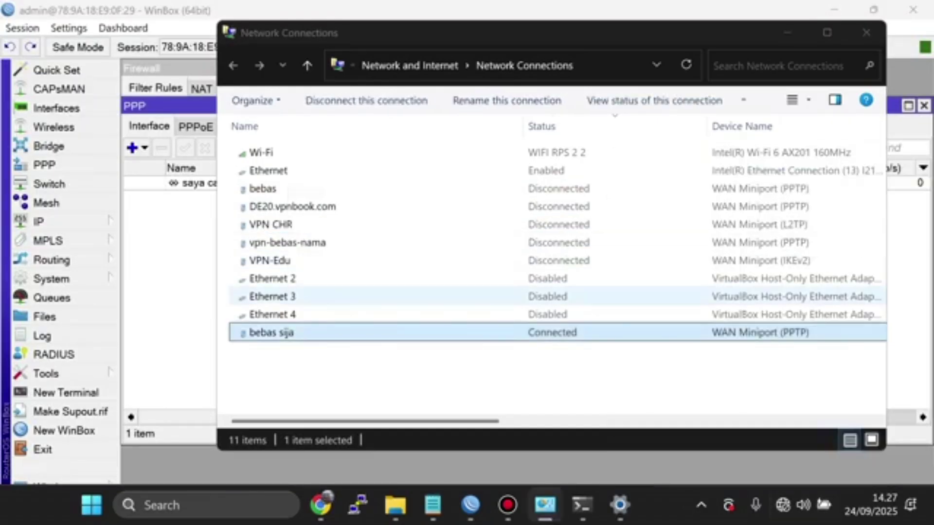
{"action": "left_click_drag", "start_coordinate": [469, 122], "coordinate": [410, 123]}
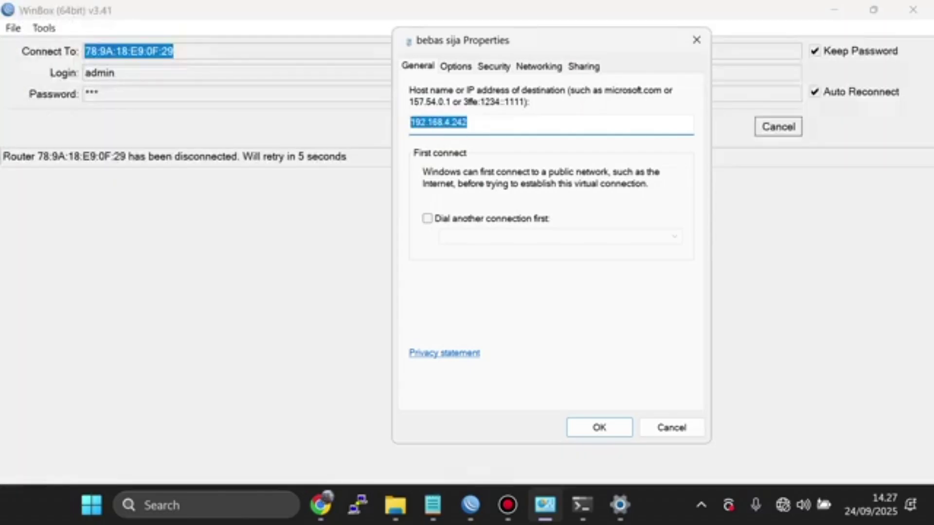